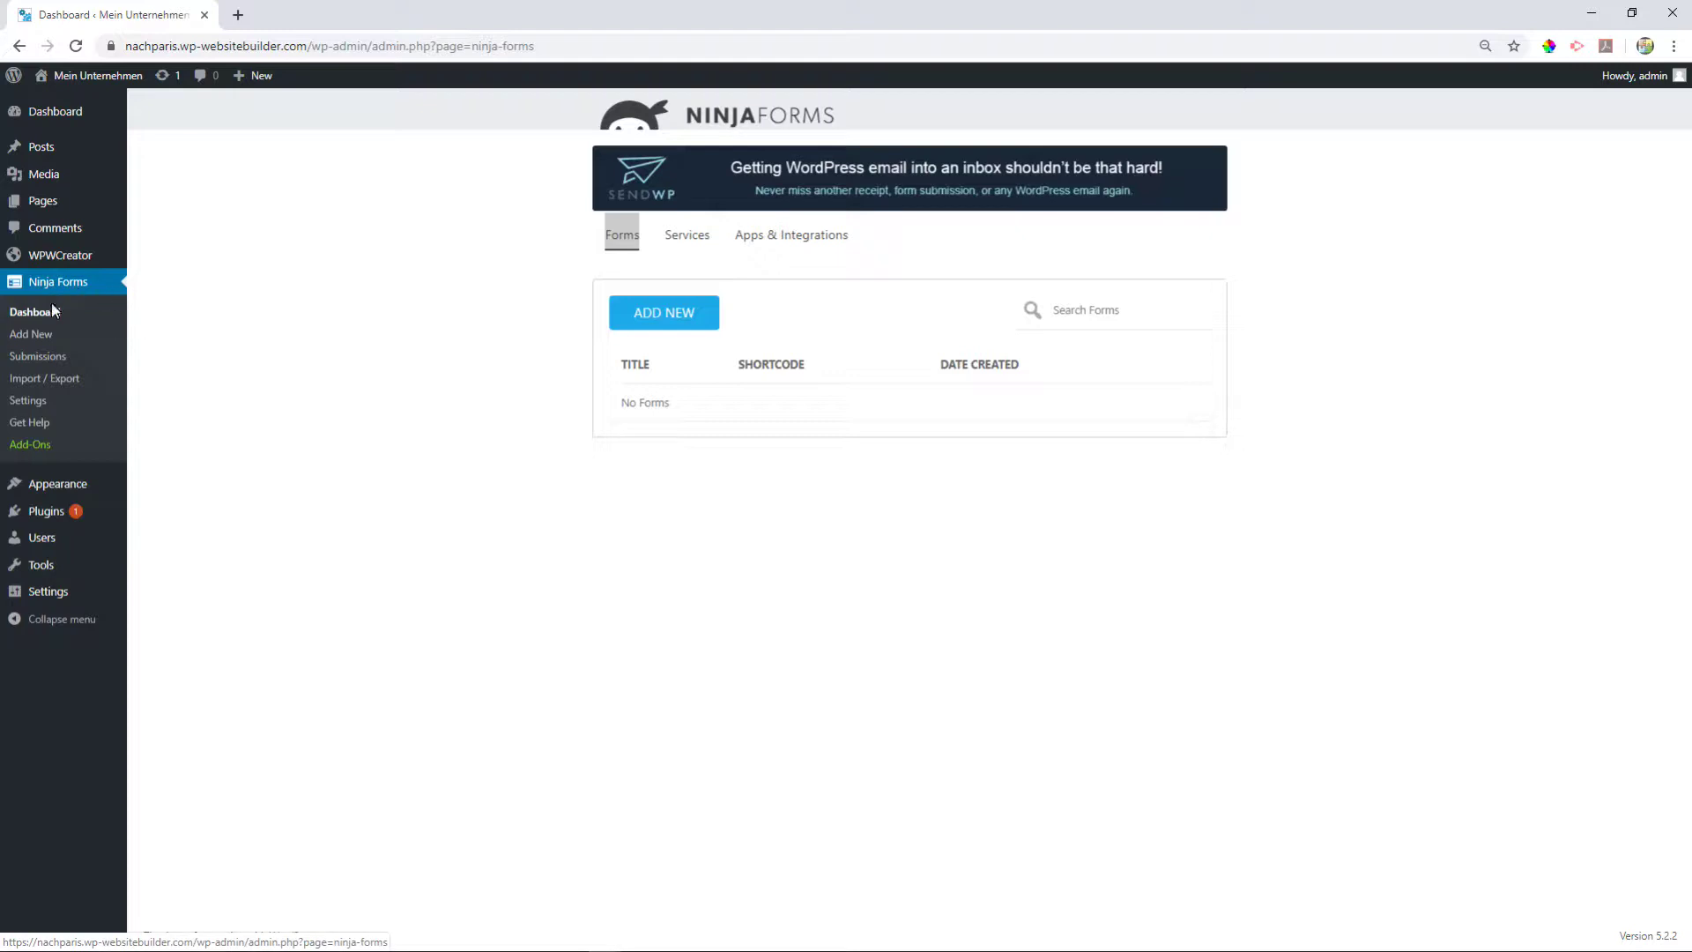
Start a new blank form from the Ninja Forms Add New templates
click(682, 315)
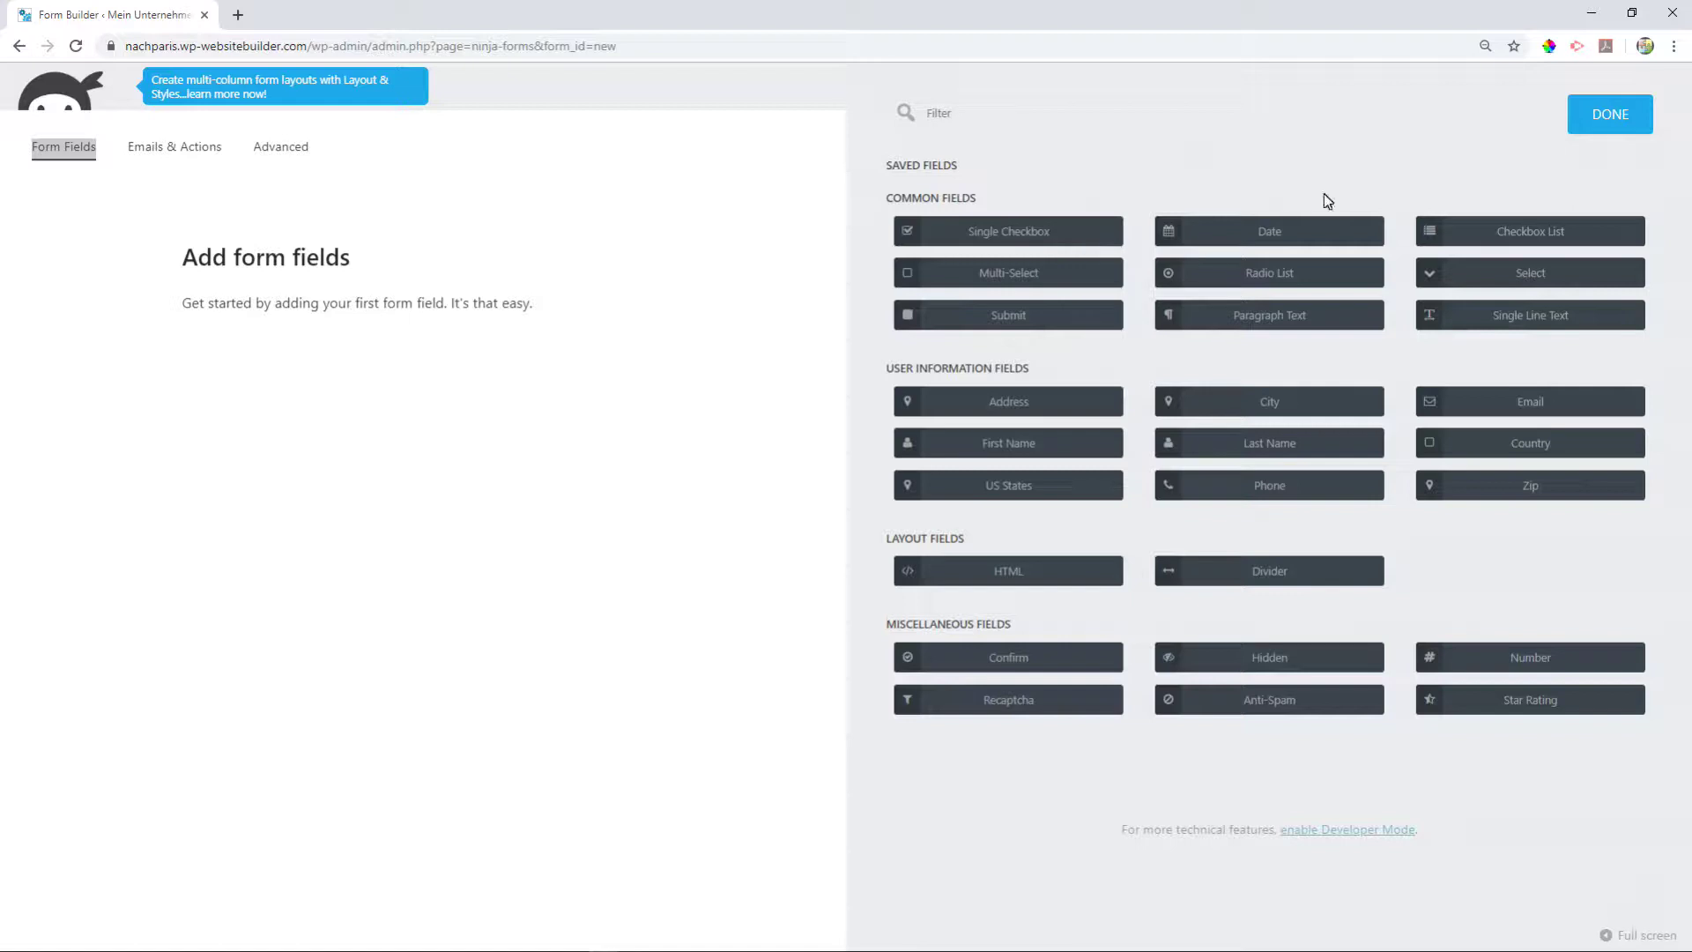
Add three Single Line Text fields and one Email field, dragging Email up to second position
click(1546, 312)
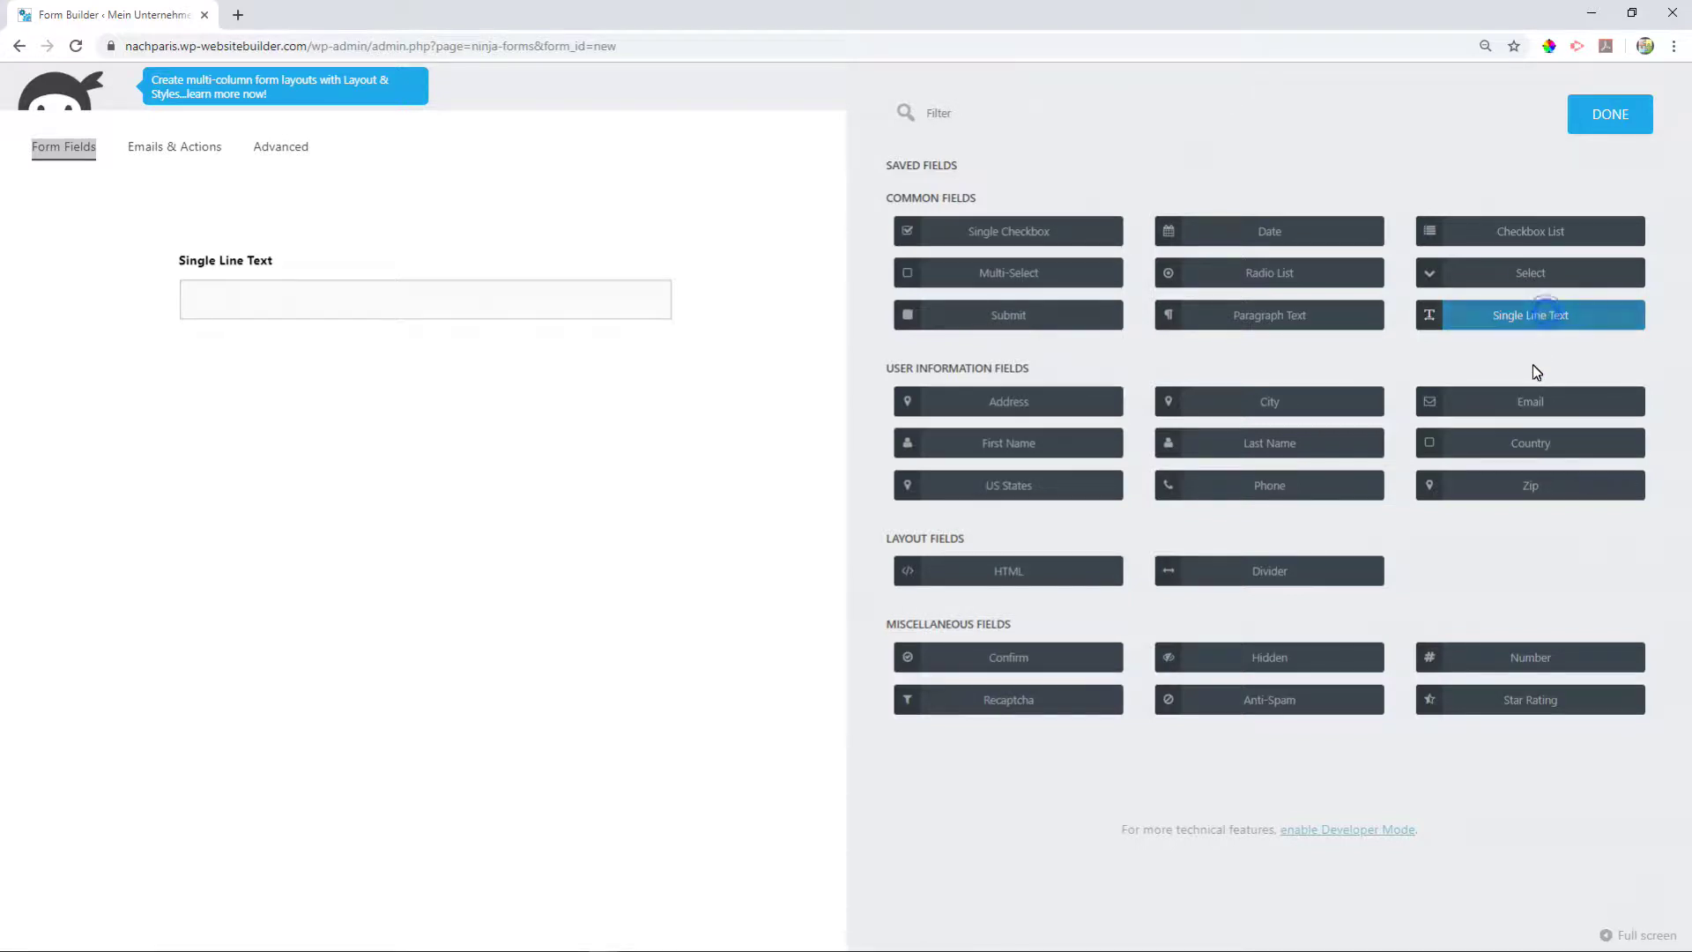
click(1533, 310)
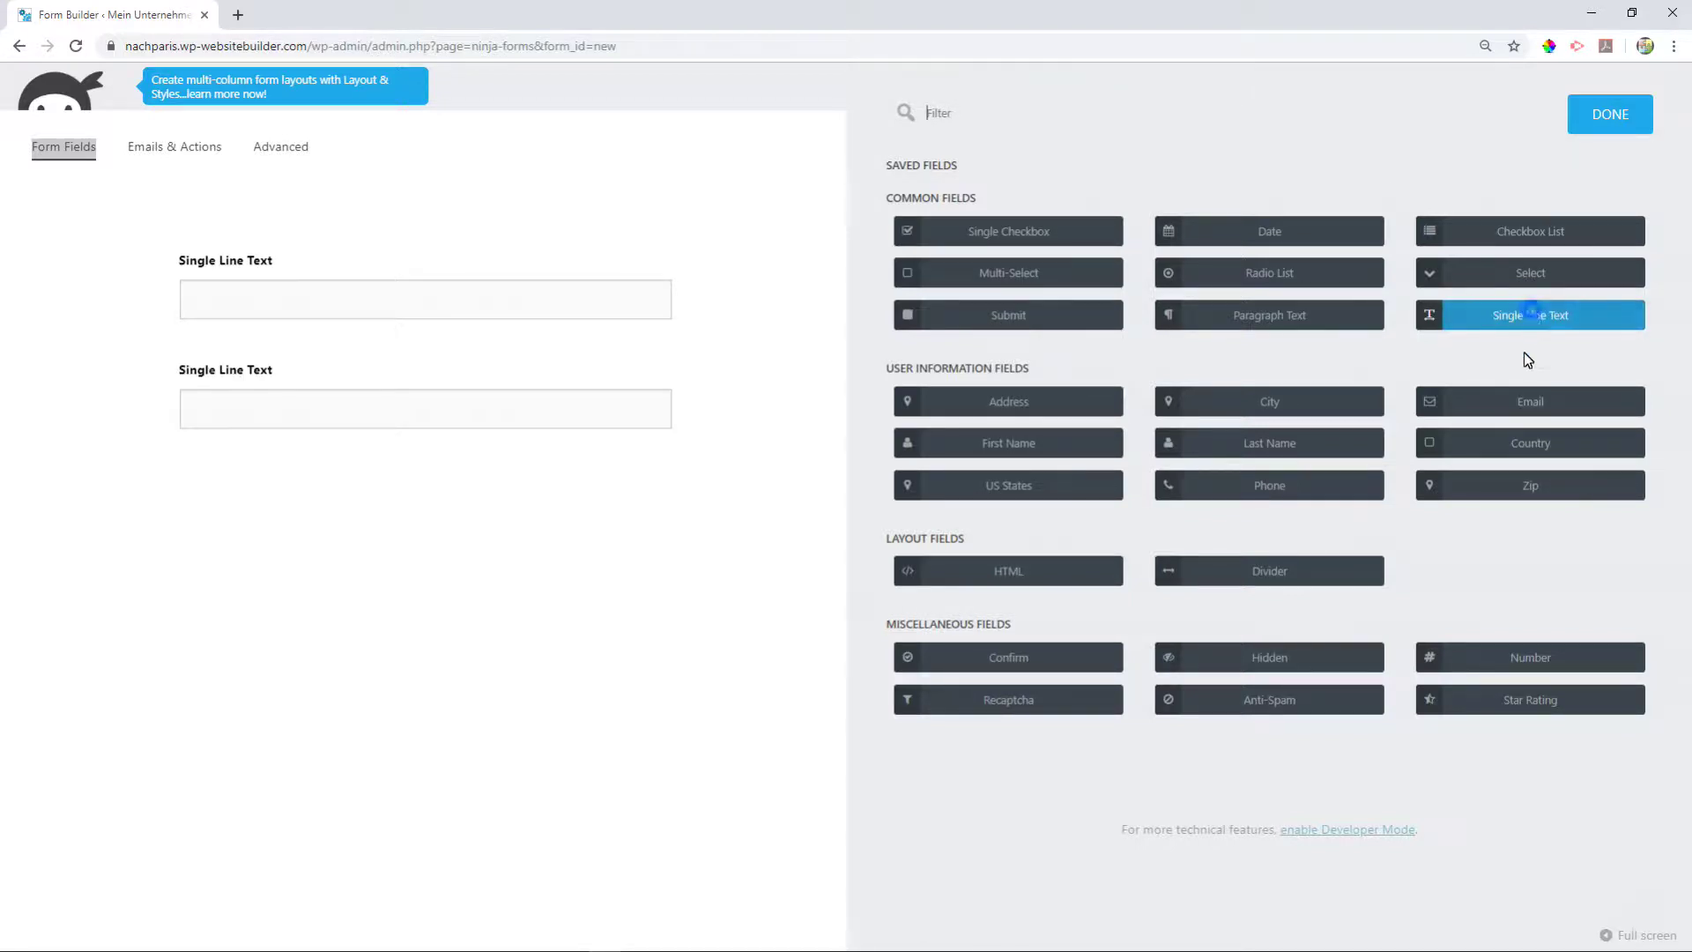
click(1526, 303)
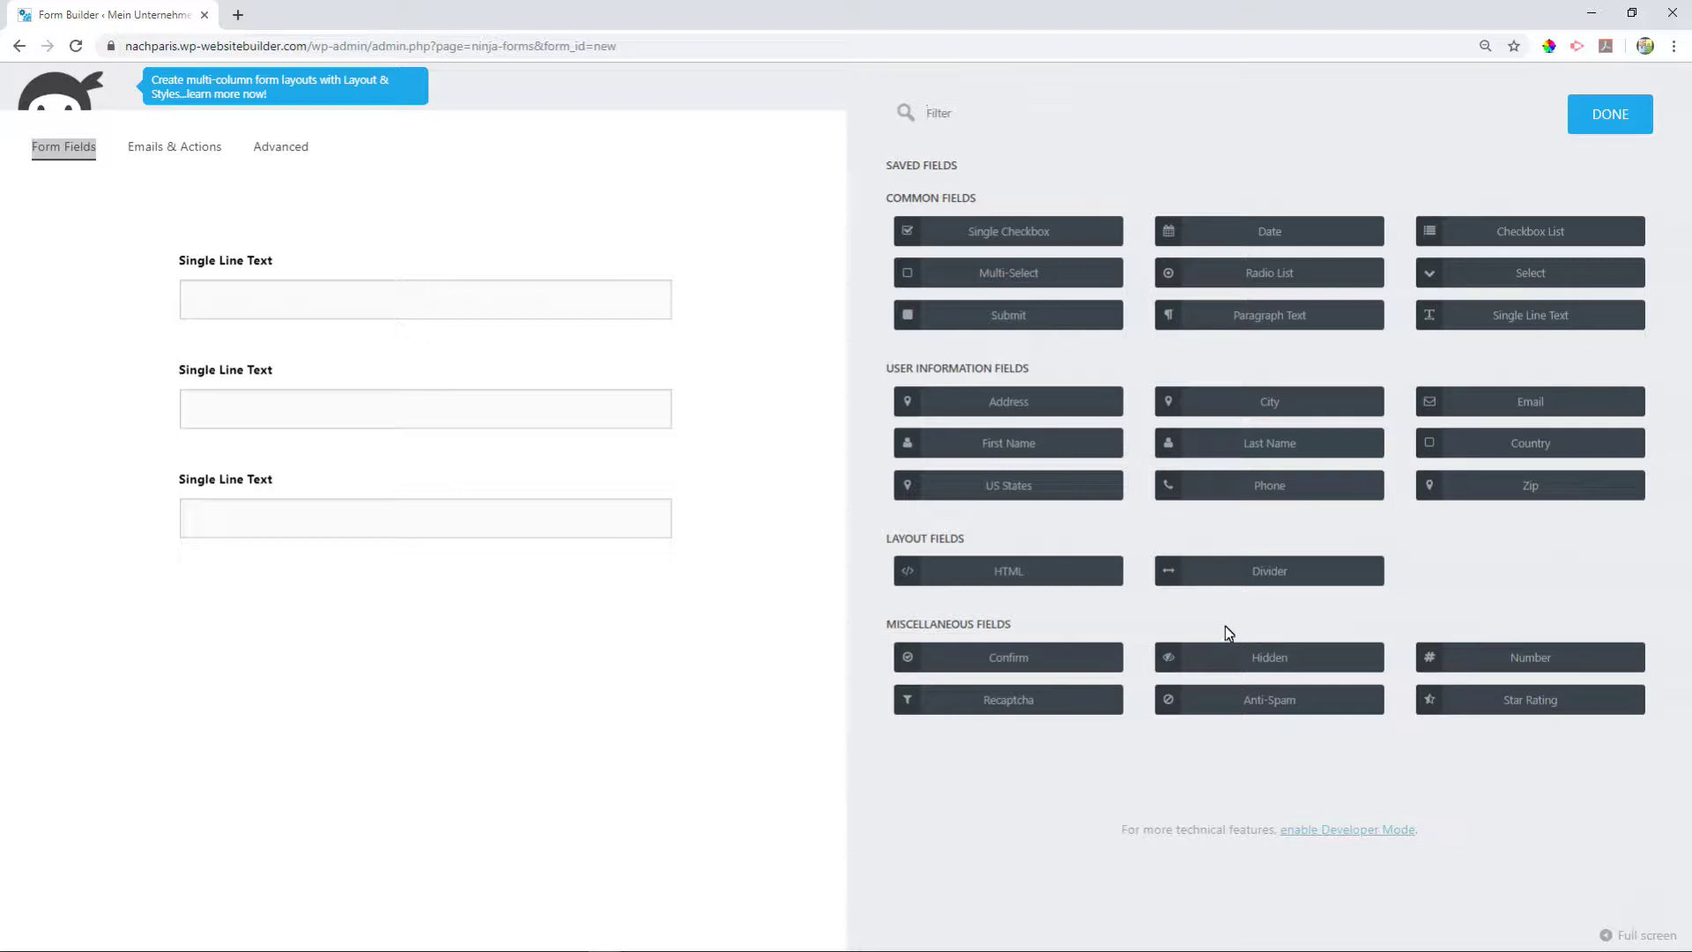
mouse_move(256, 266)
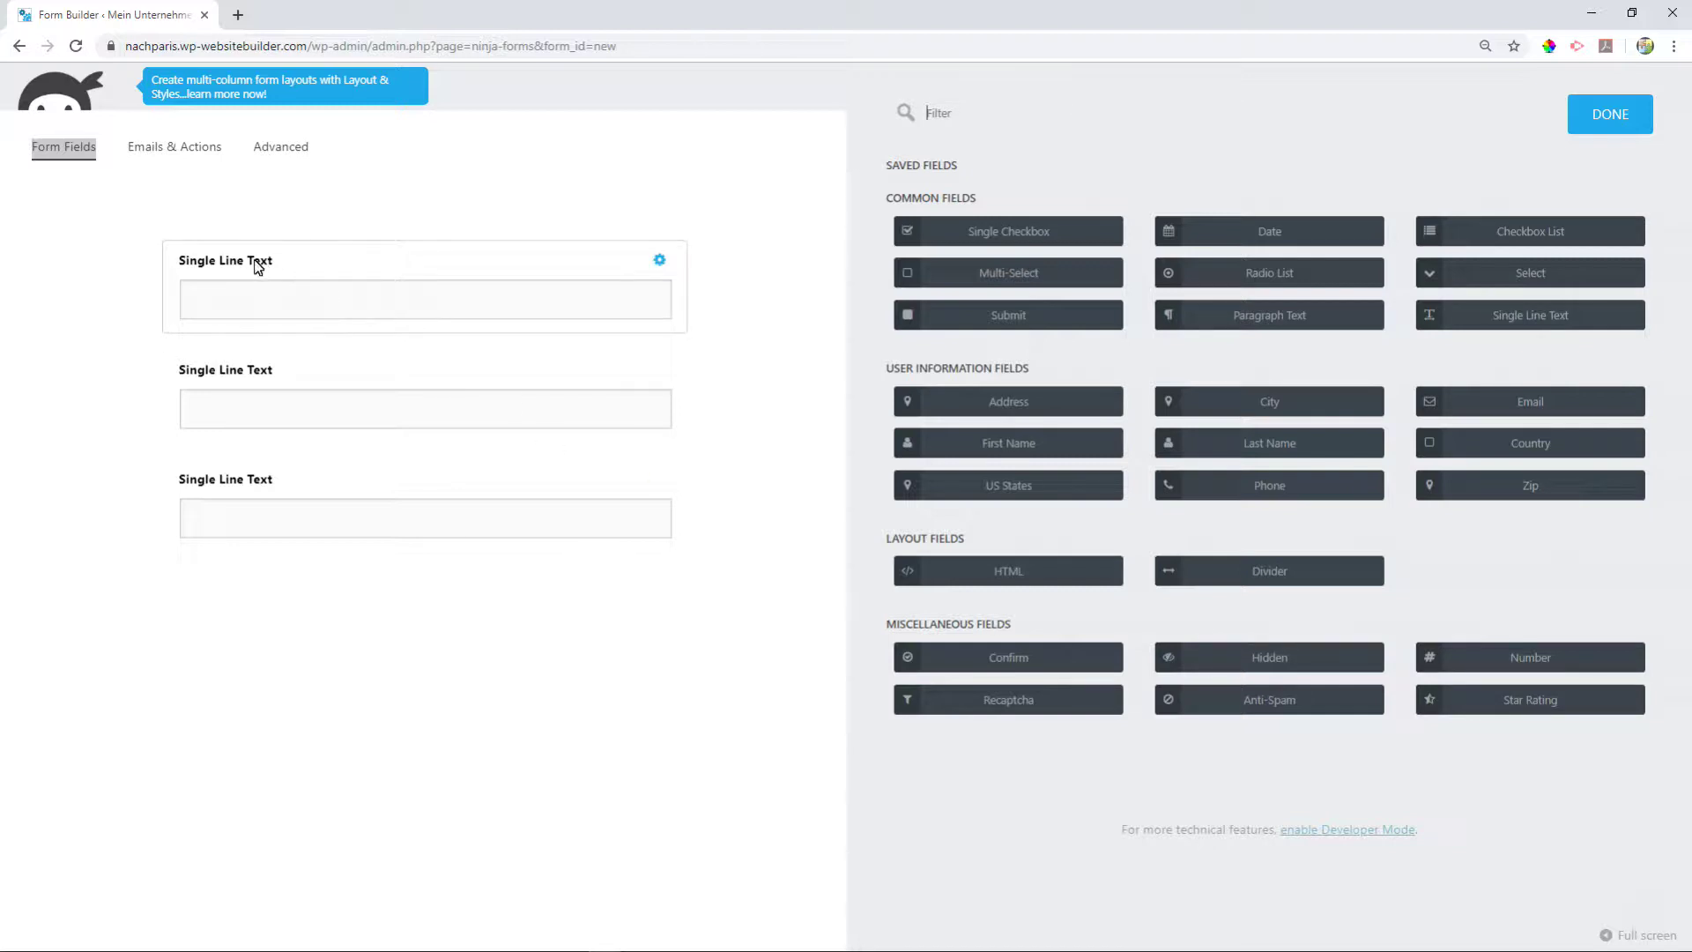
click(1512, 399)
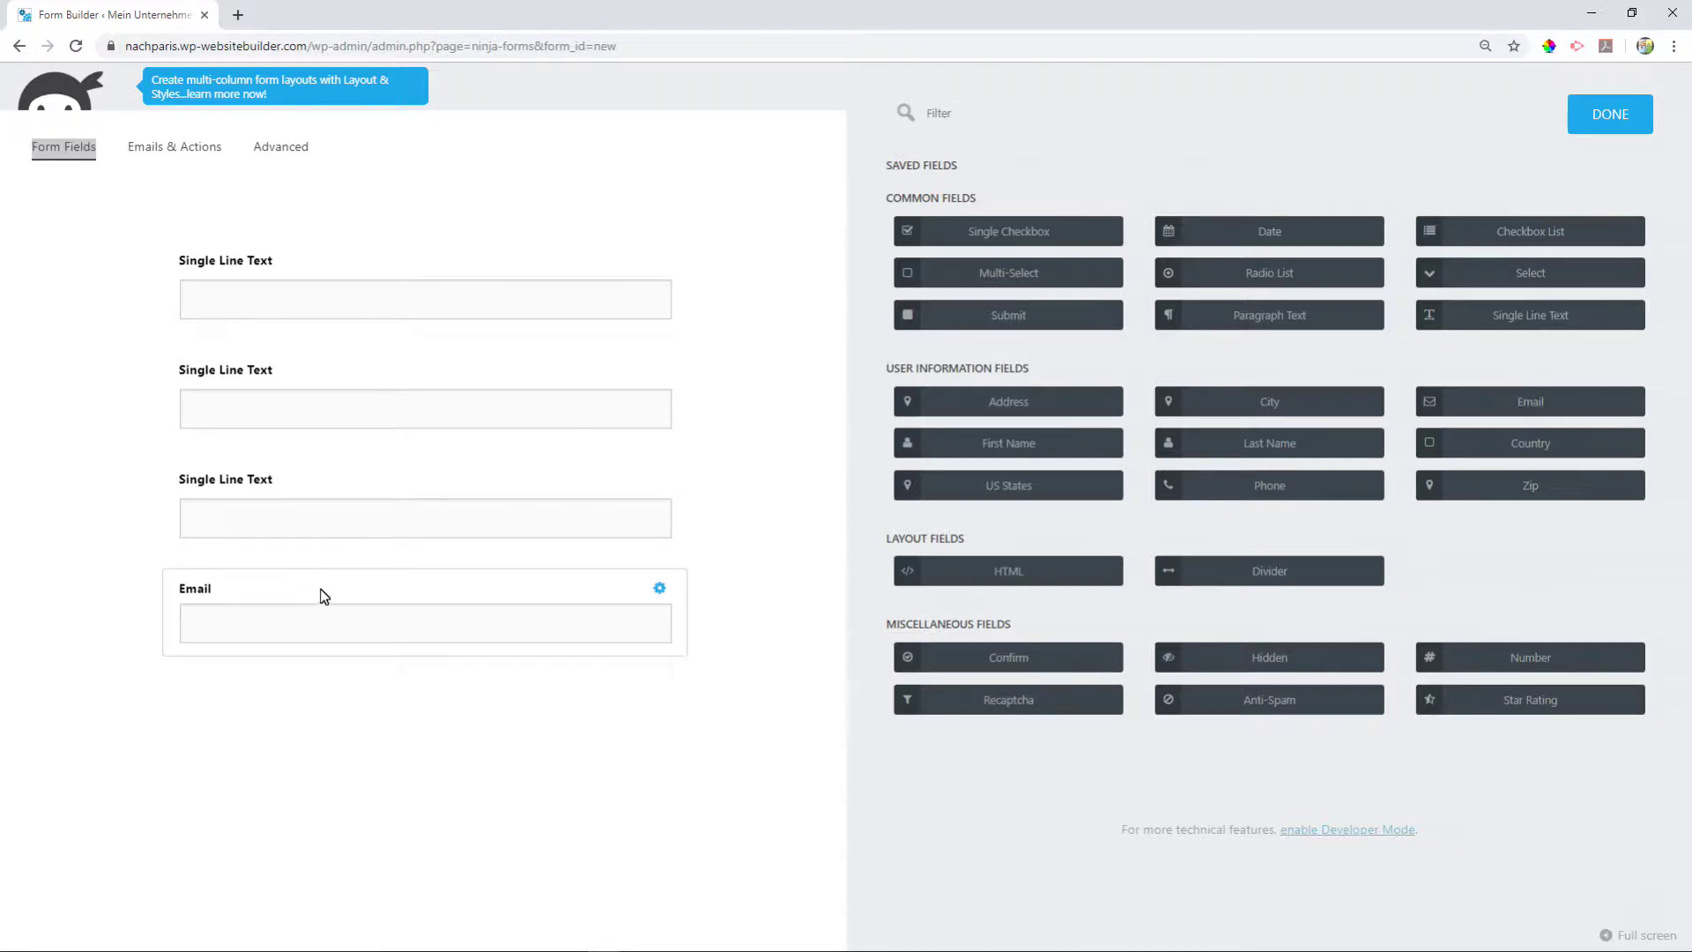
drag(324, 595, 369, 418)
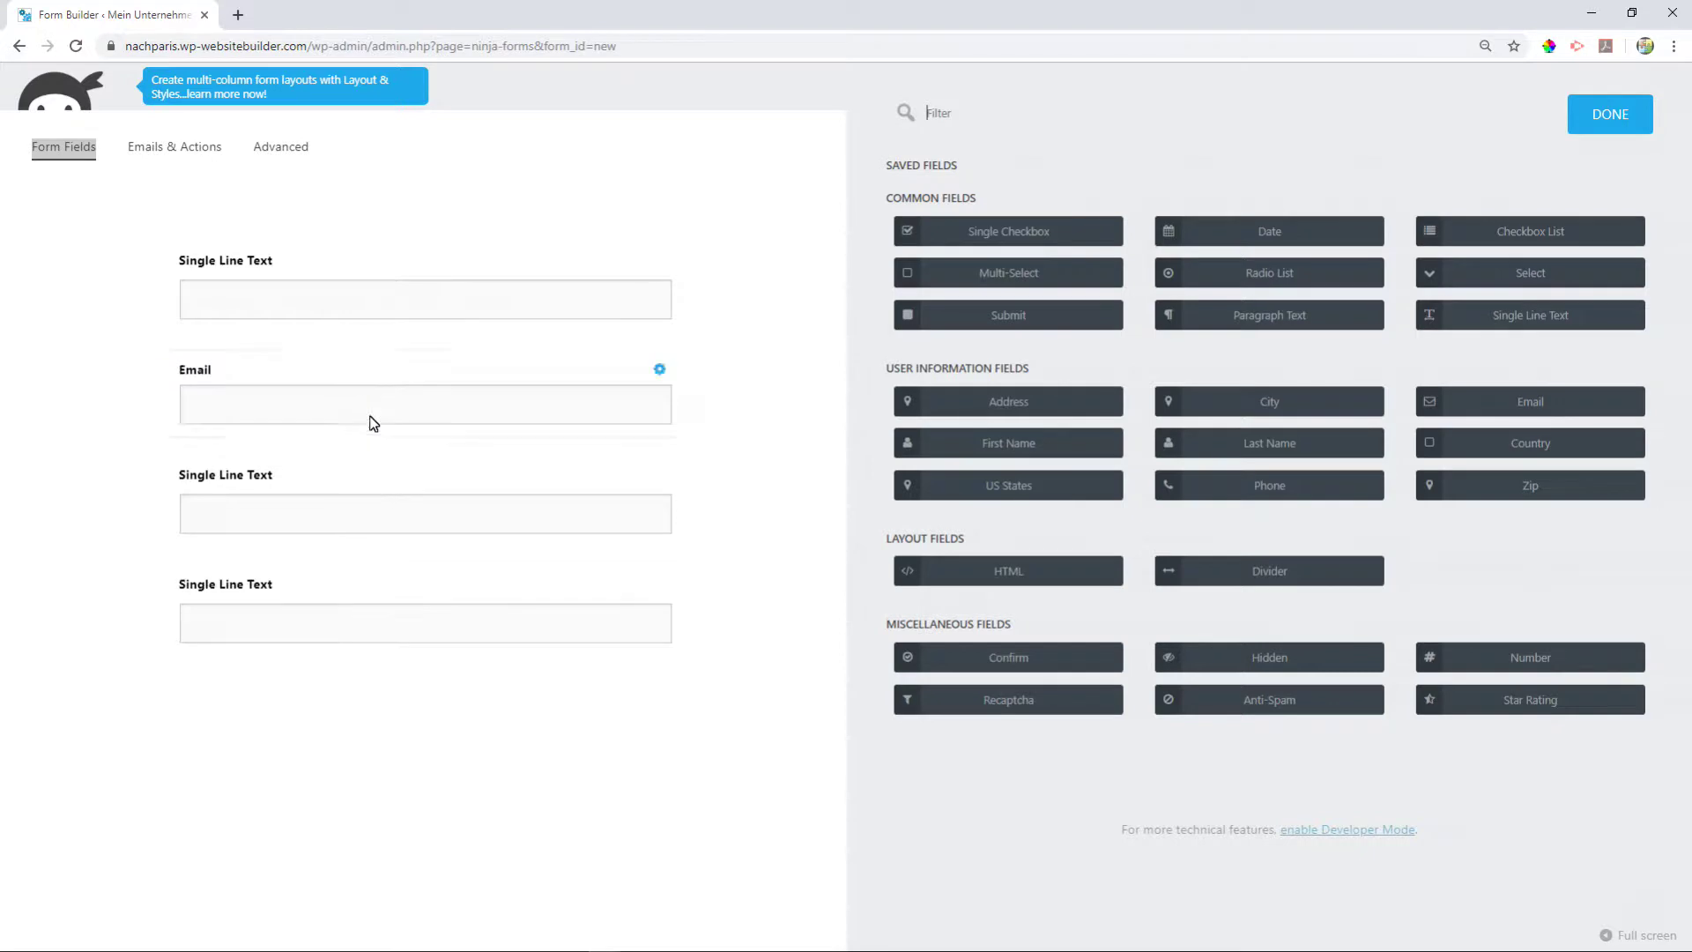
Relabel the top text field 'Name'
click(360, 260)
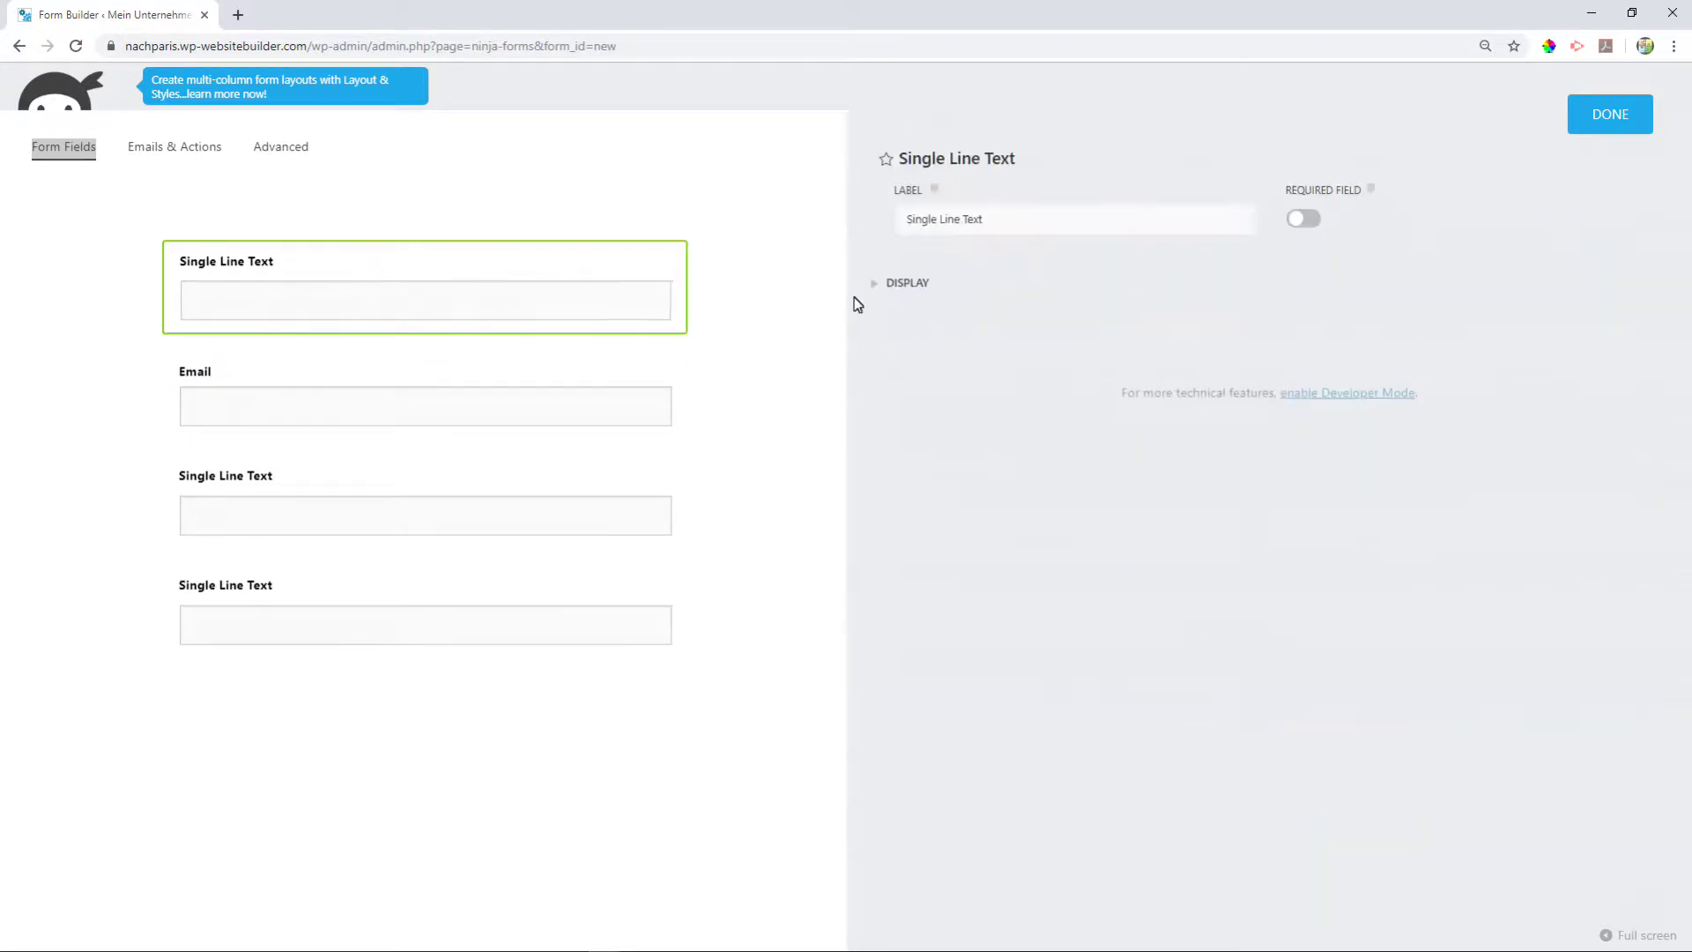
triple_click(1003, 223)
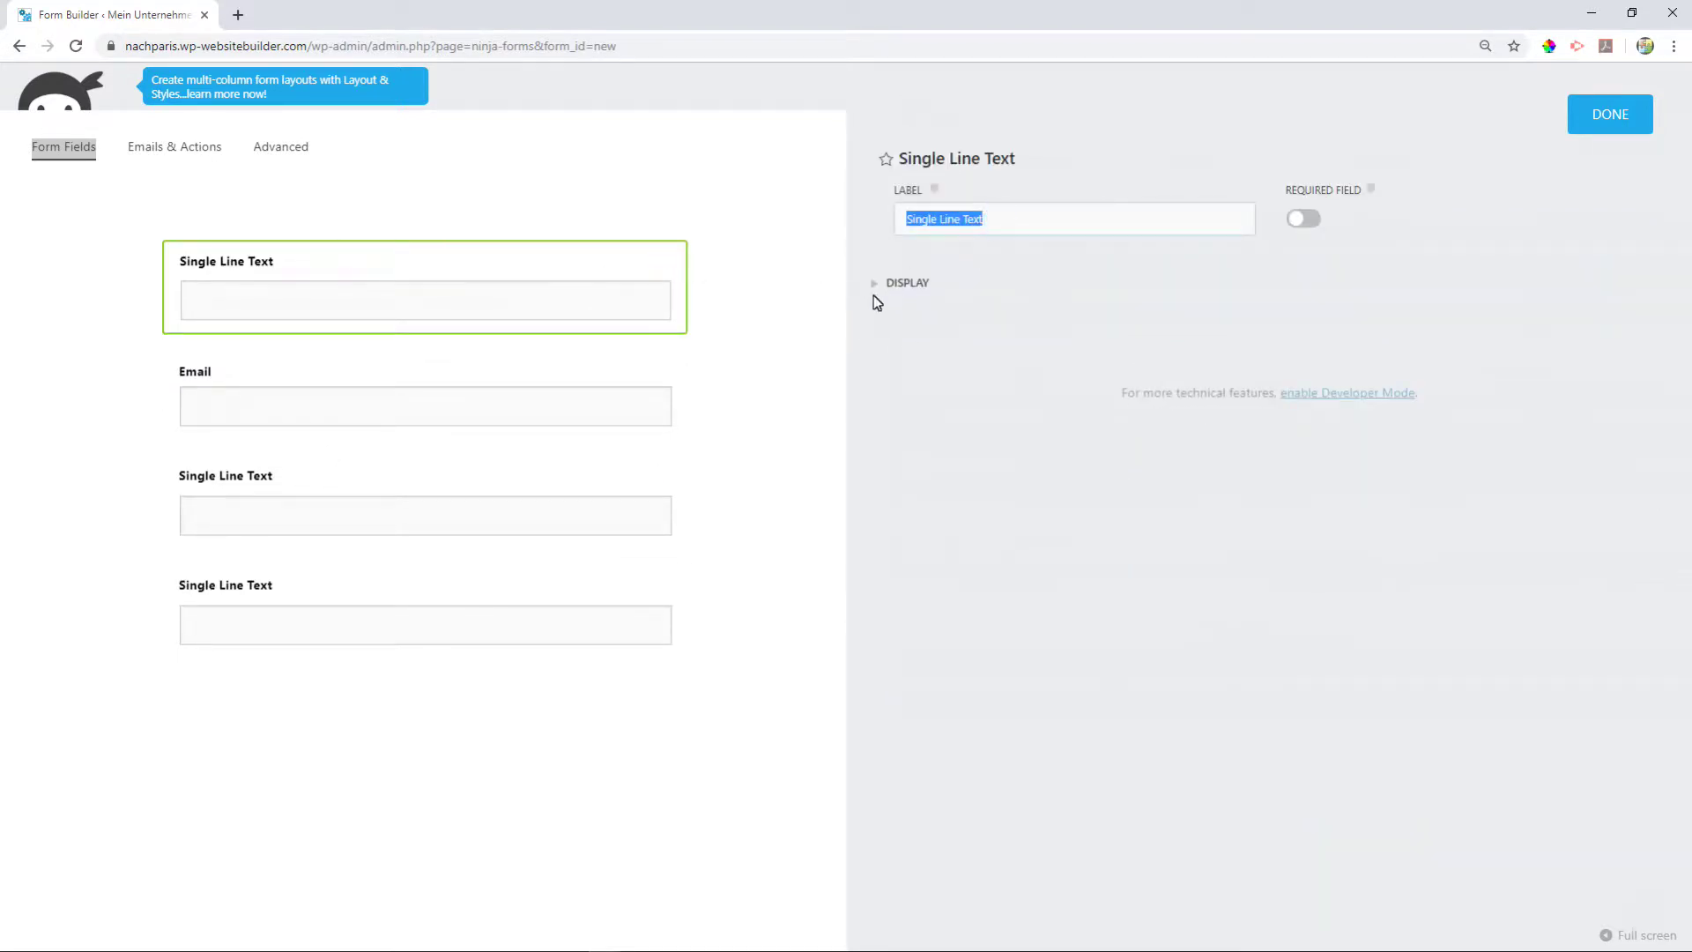
text(Namn)
key(BackSpace)
text(e)
click(397, 374)
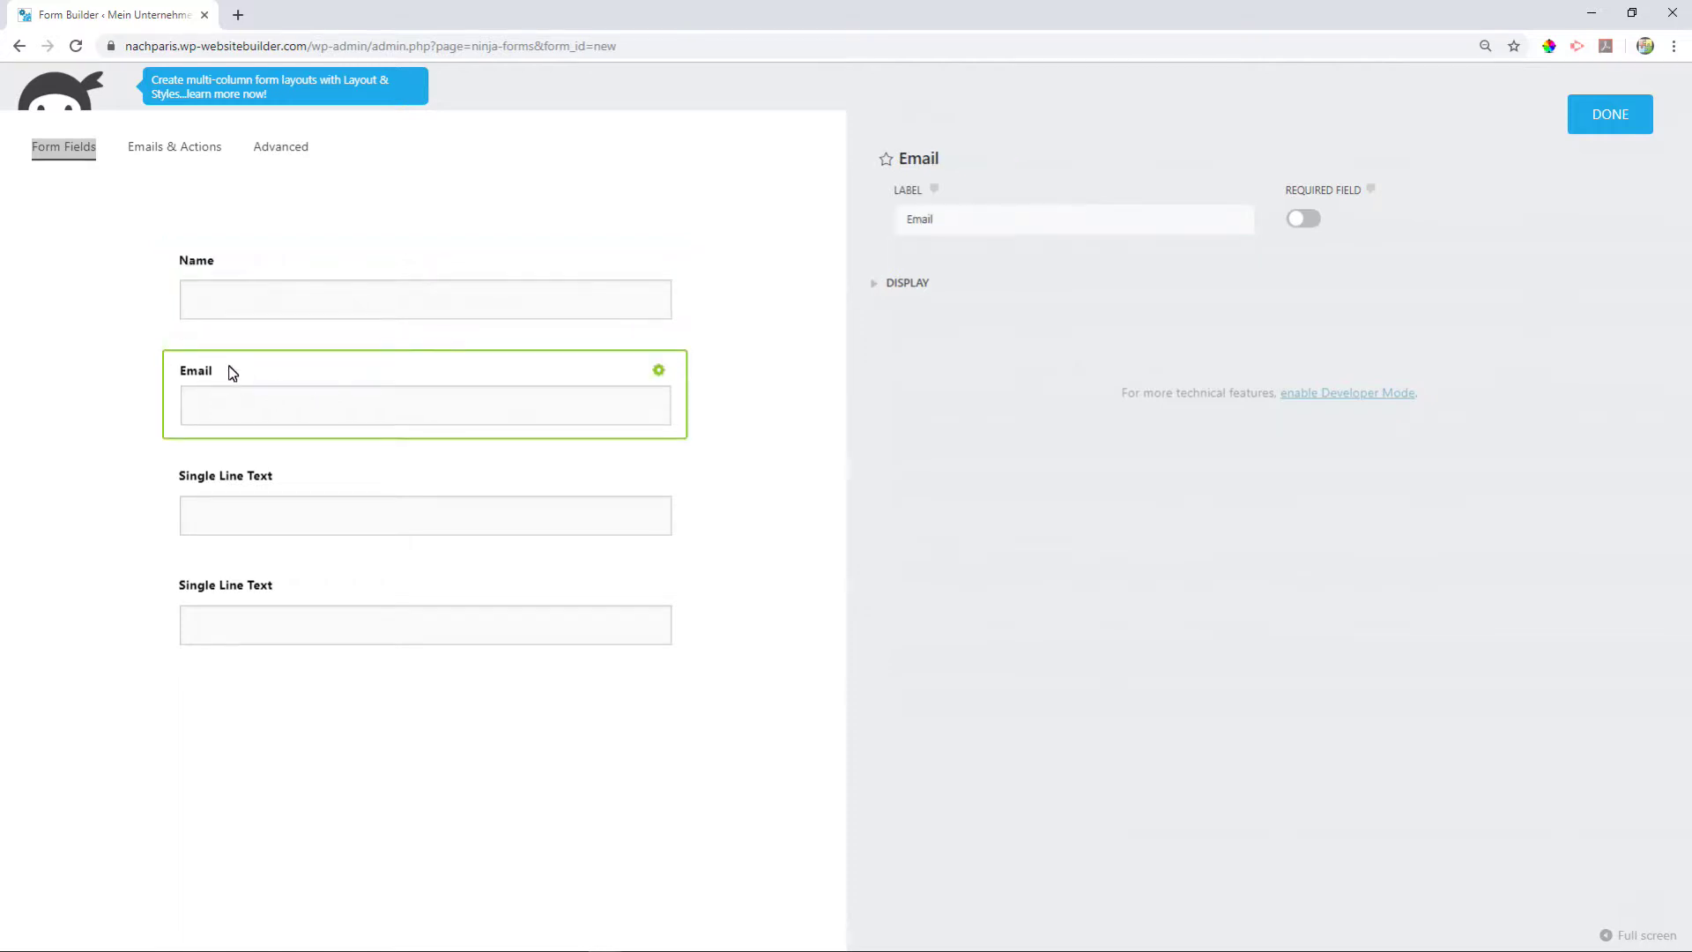
Keep the Email field's label and switch on Required Field for it
click(943, 217)
click(1041, 370)
click(1309, 220)
mouse_move(425, 502)
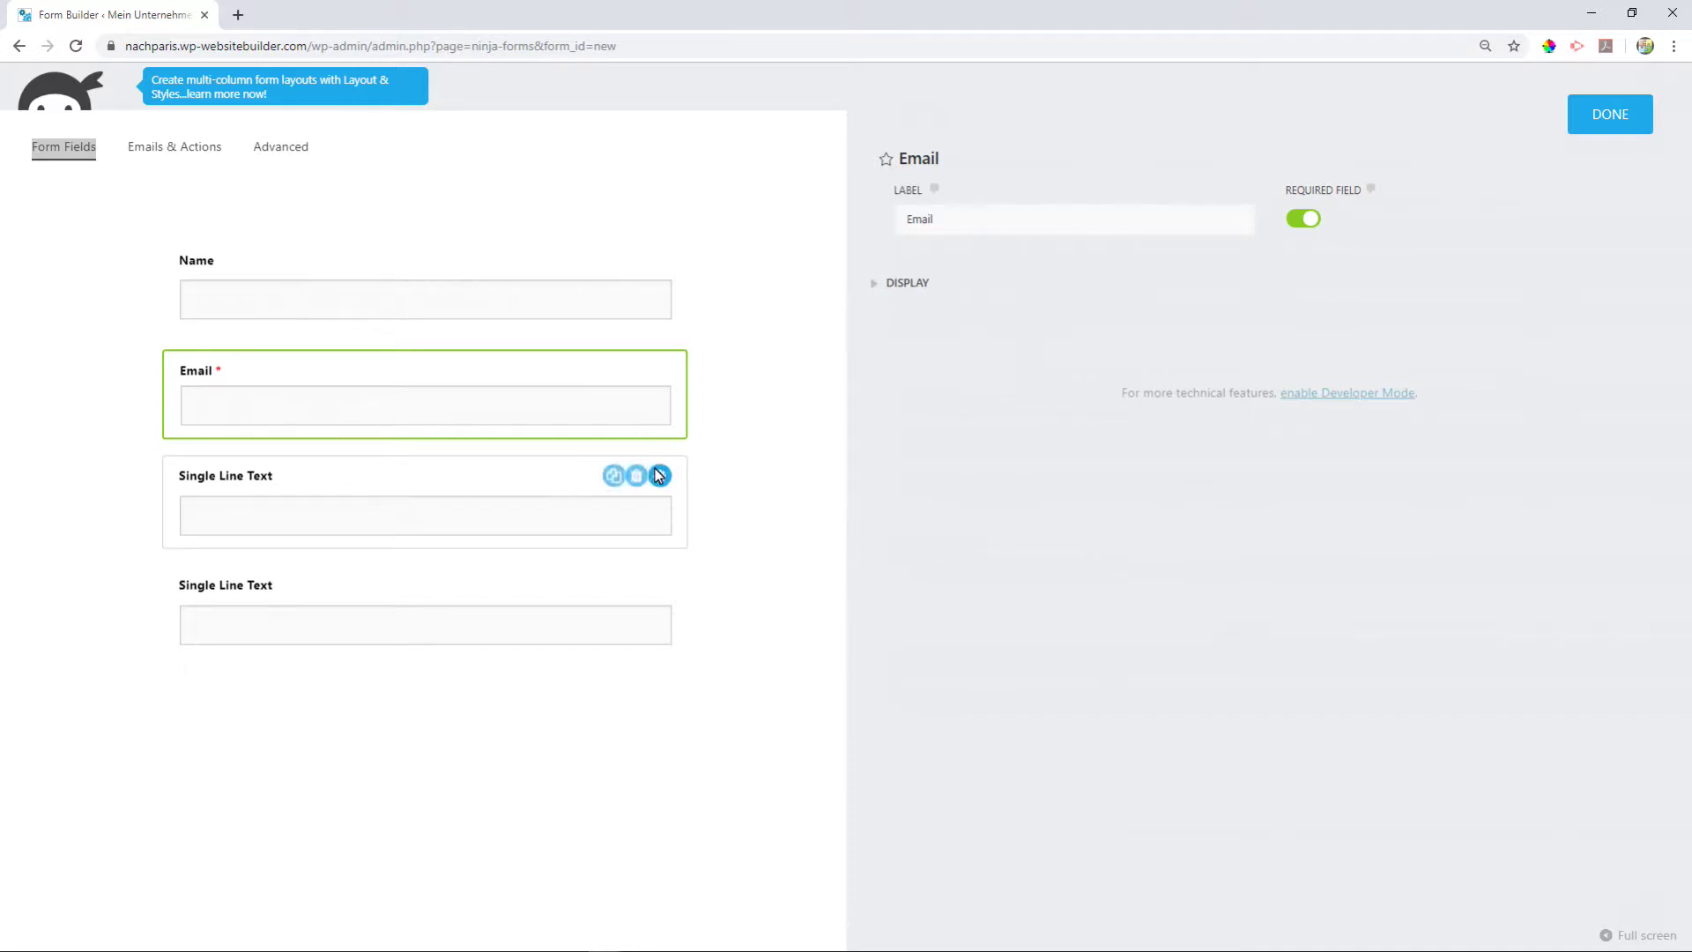
Relabel the third text field 'desinid'
click(662, 477)
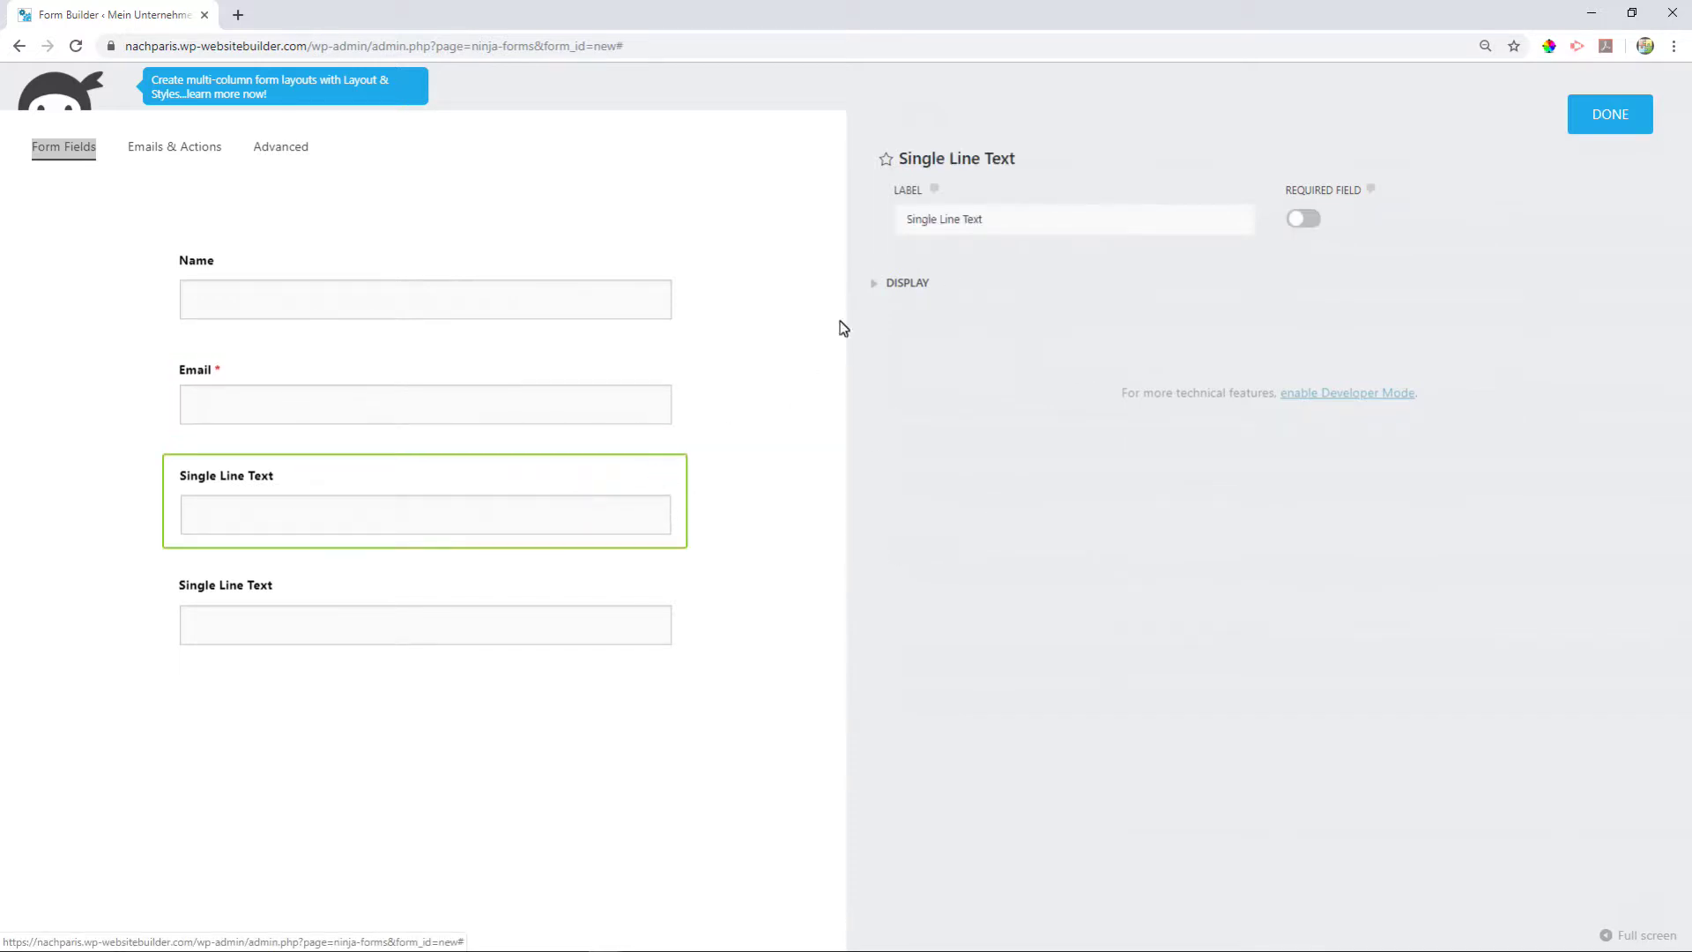
drag(990, 228, 862, 209)
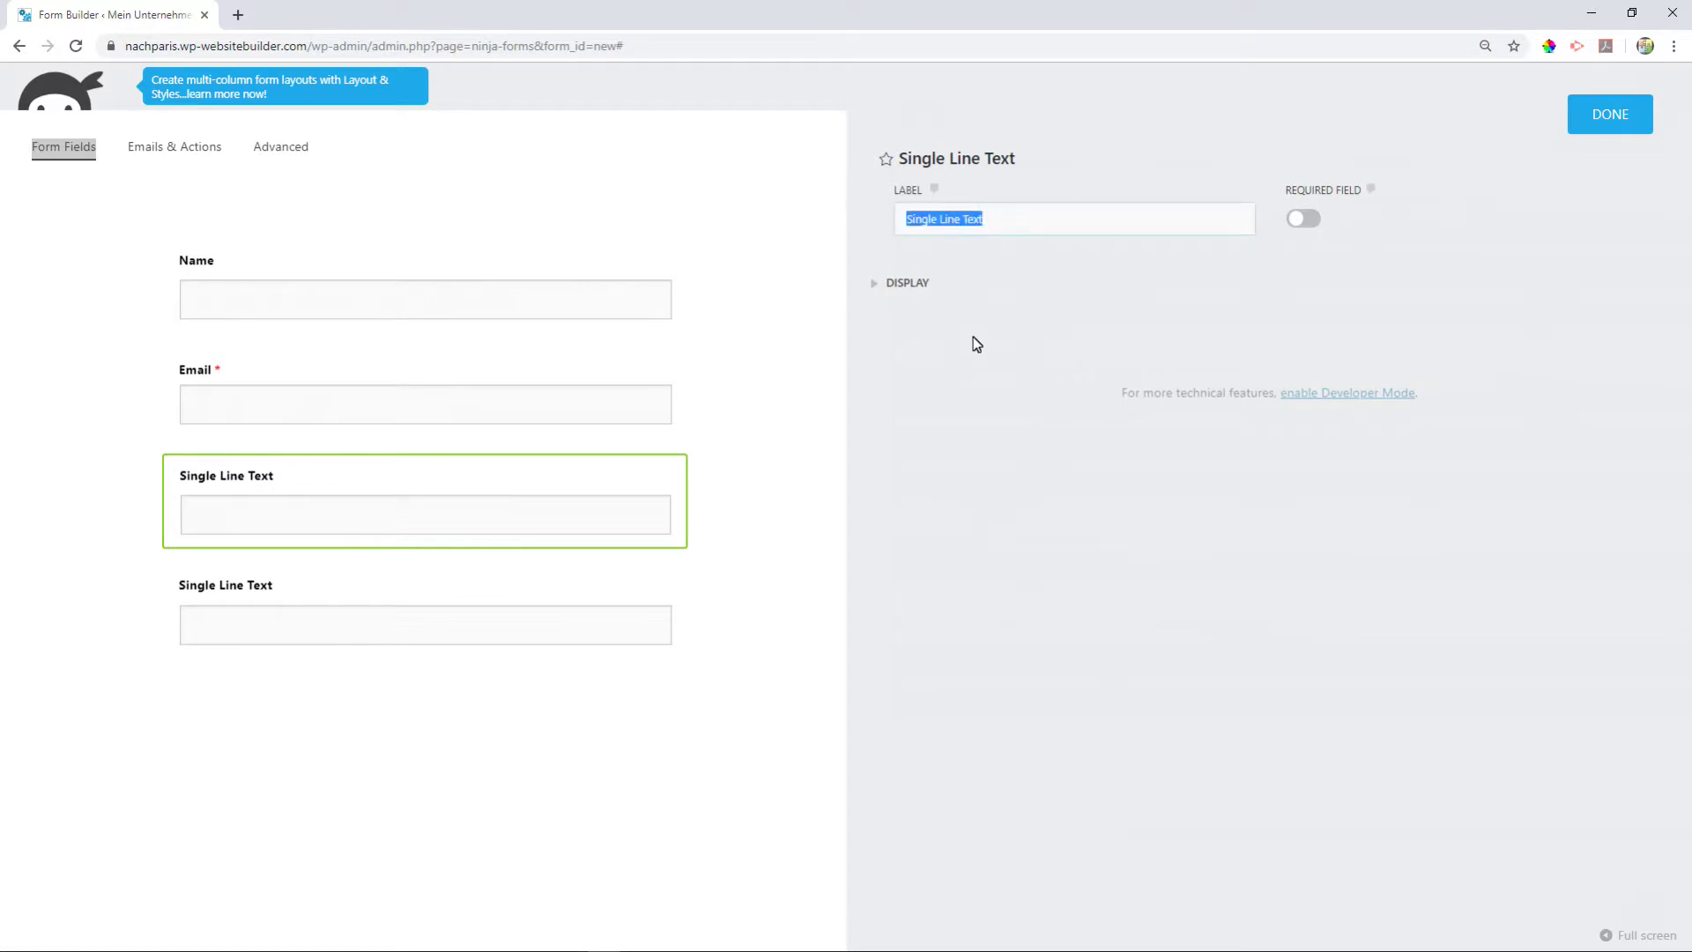
text(d)
text(esin)
text(id)
drag(869, 227, 912, 242)
click(1152, 294)
mouse_move(425, 611)
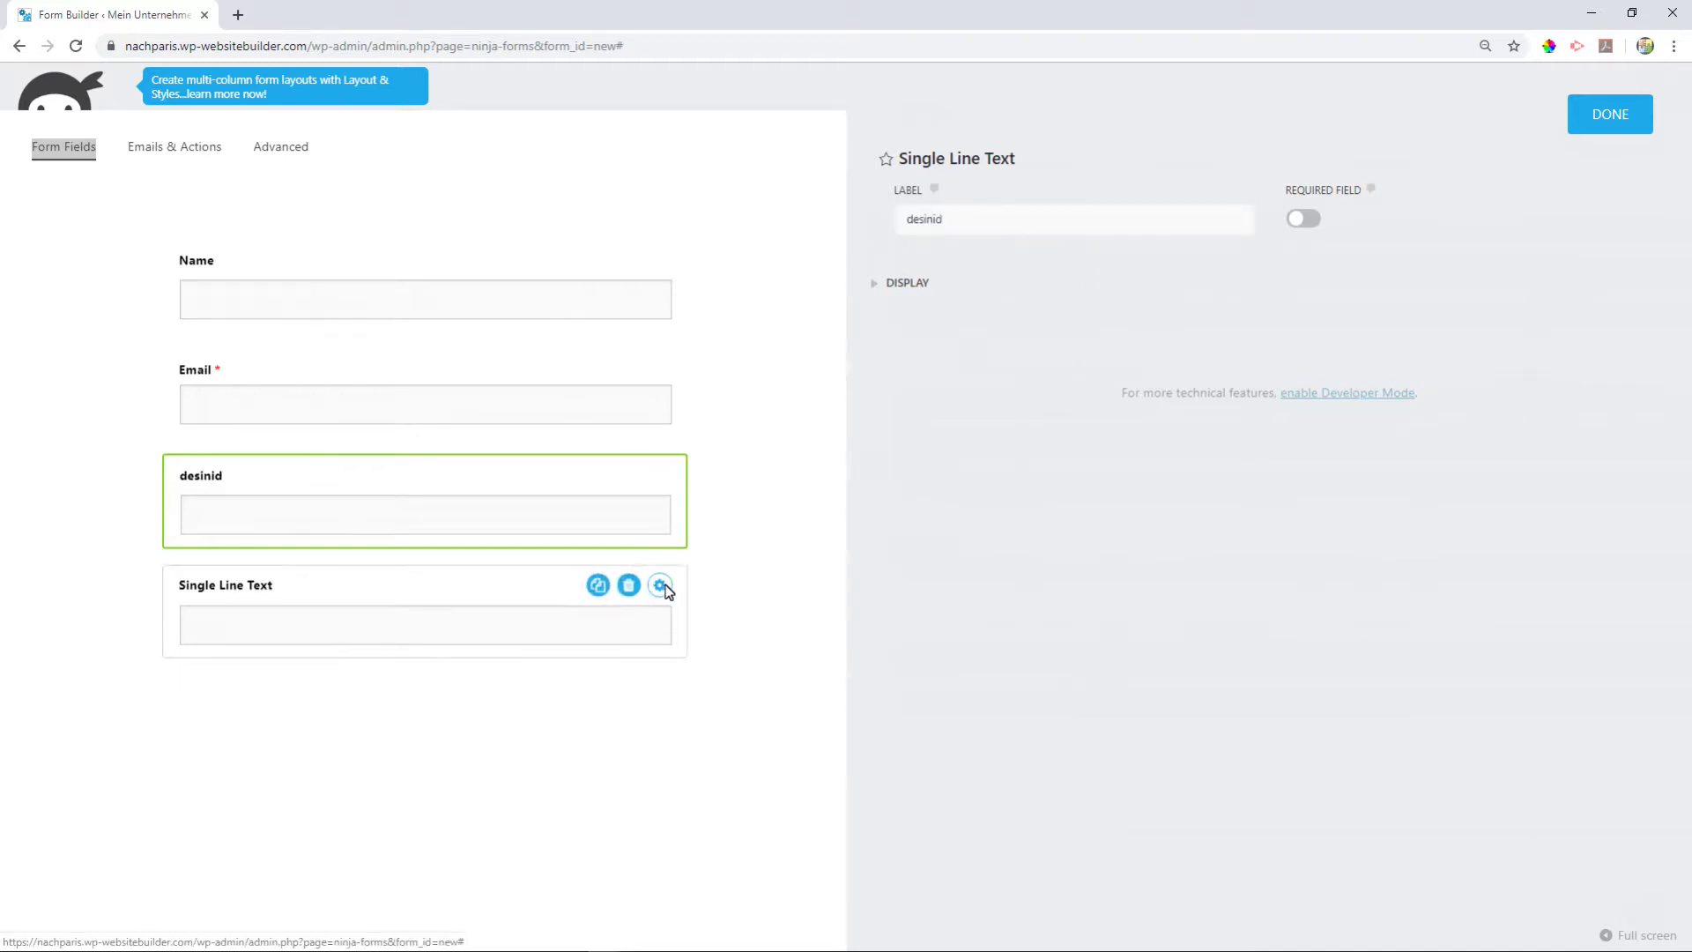
Relabel the bottom text field 'prefix' and finish editing it
click(662, 586)
triple_click(1011, 215)
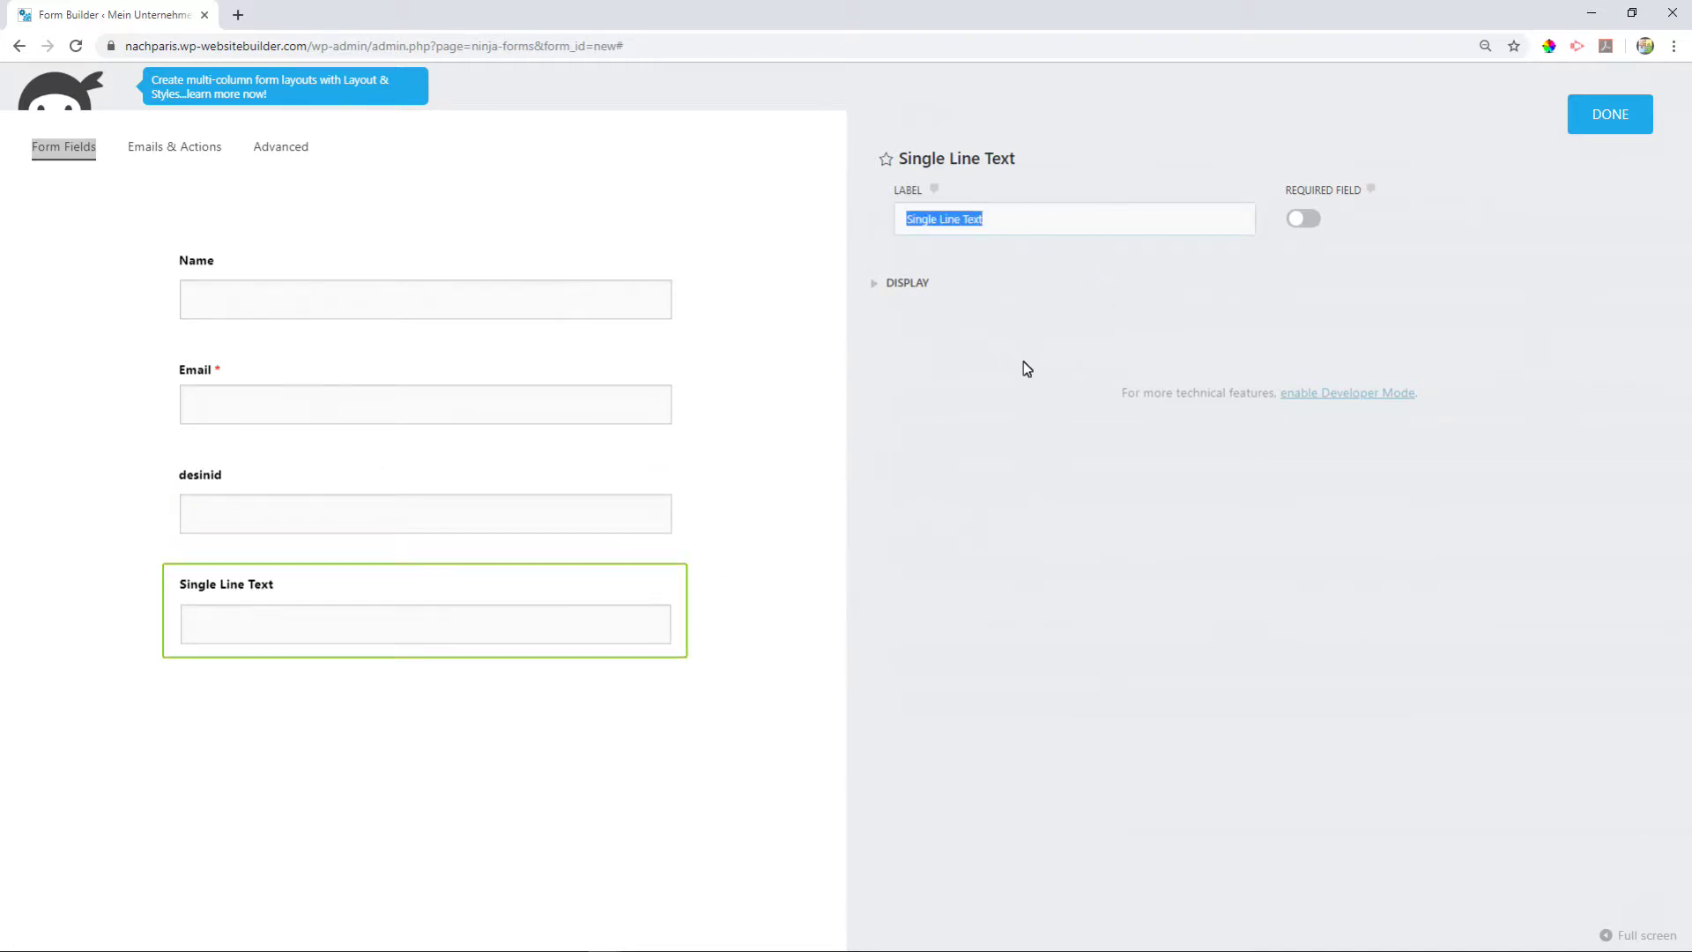
text(pref)
text(ix)
click(1024, 368)
click(952, 221)
click(912, 221)
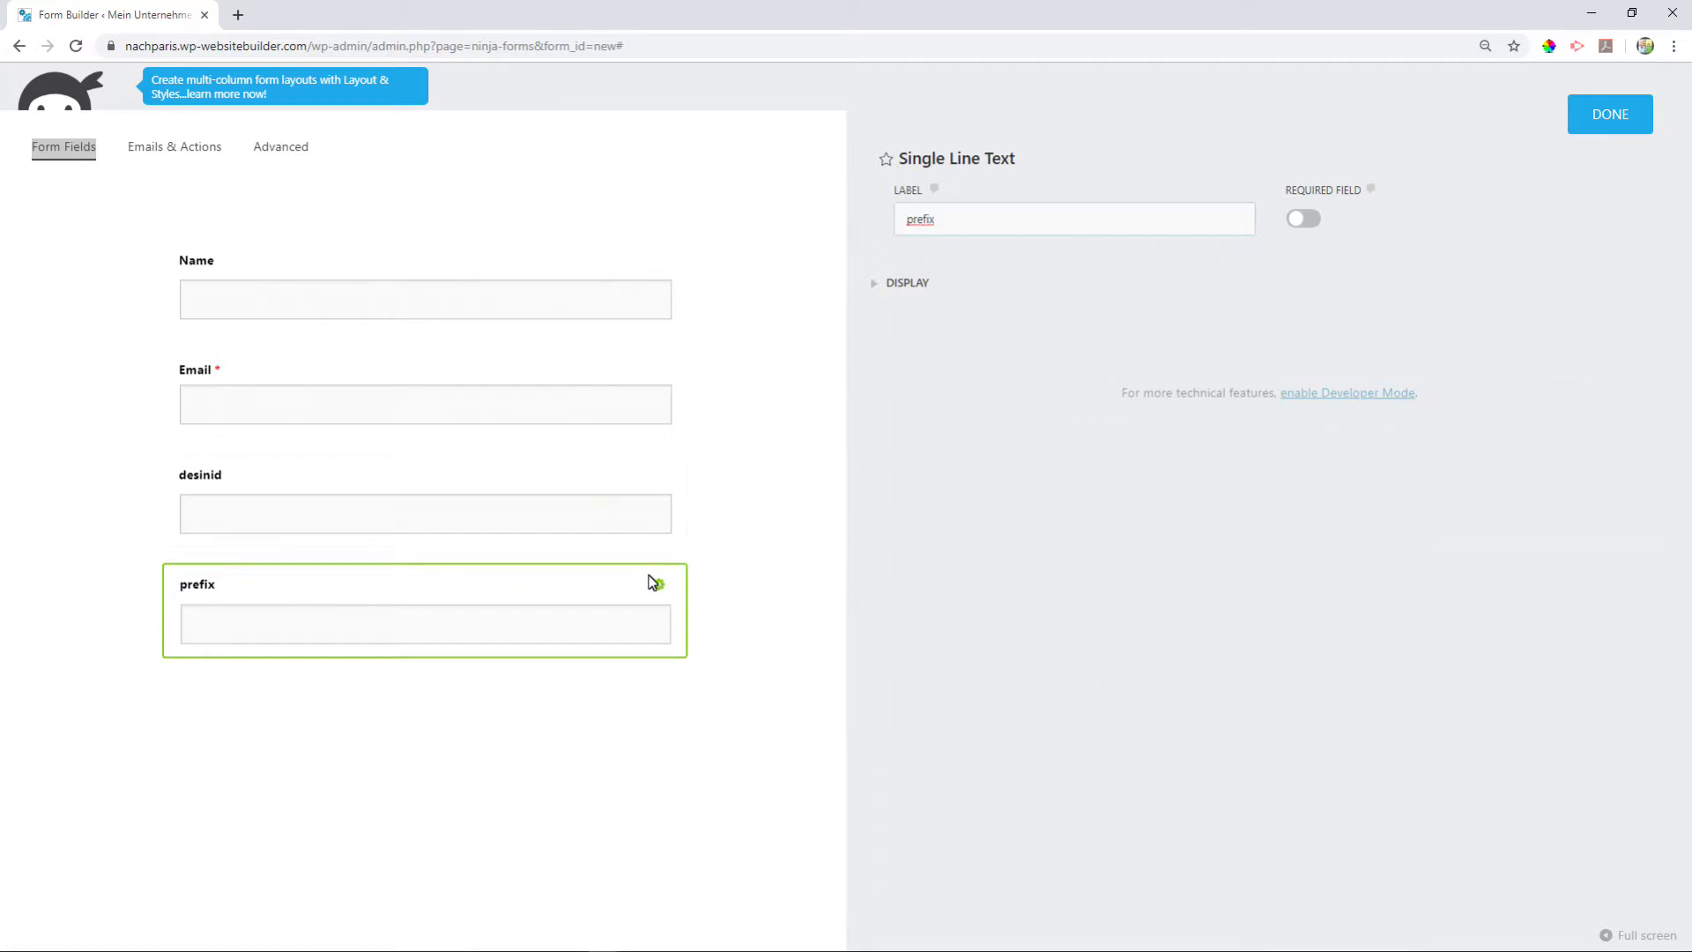
mouse_move(424, 500)
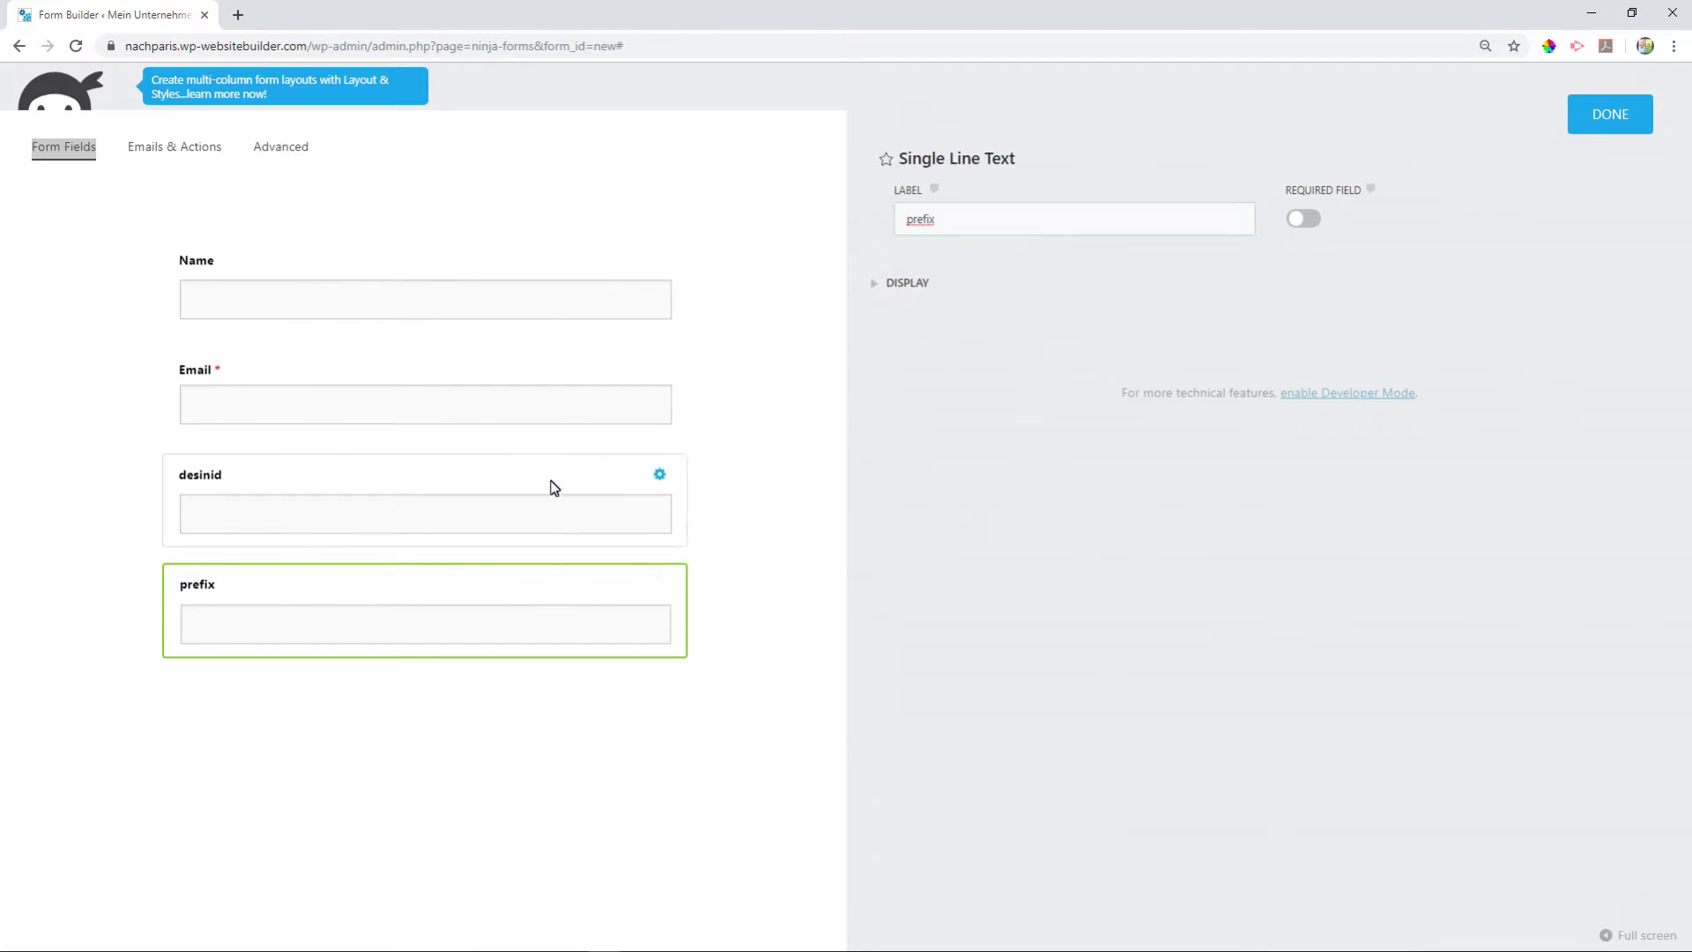
click(979, 479)
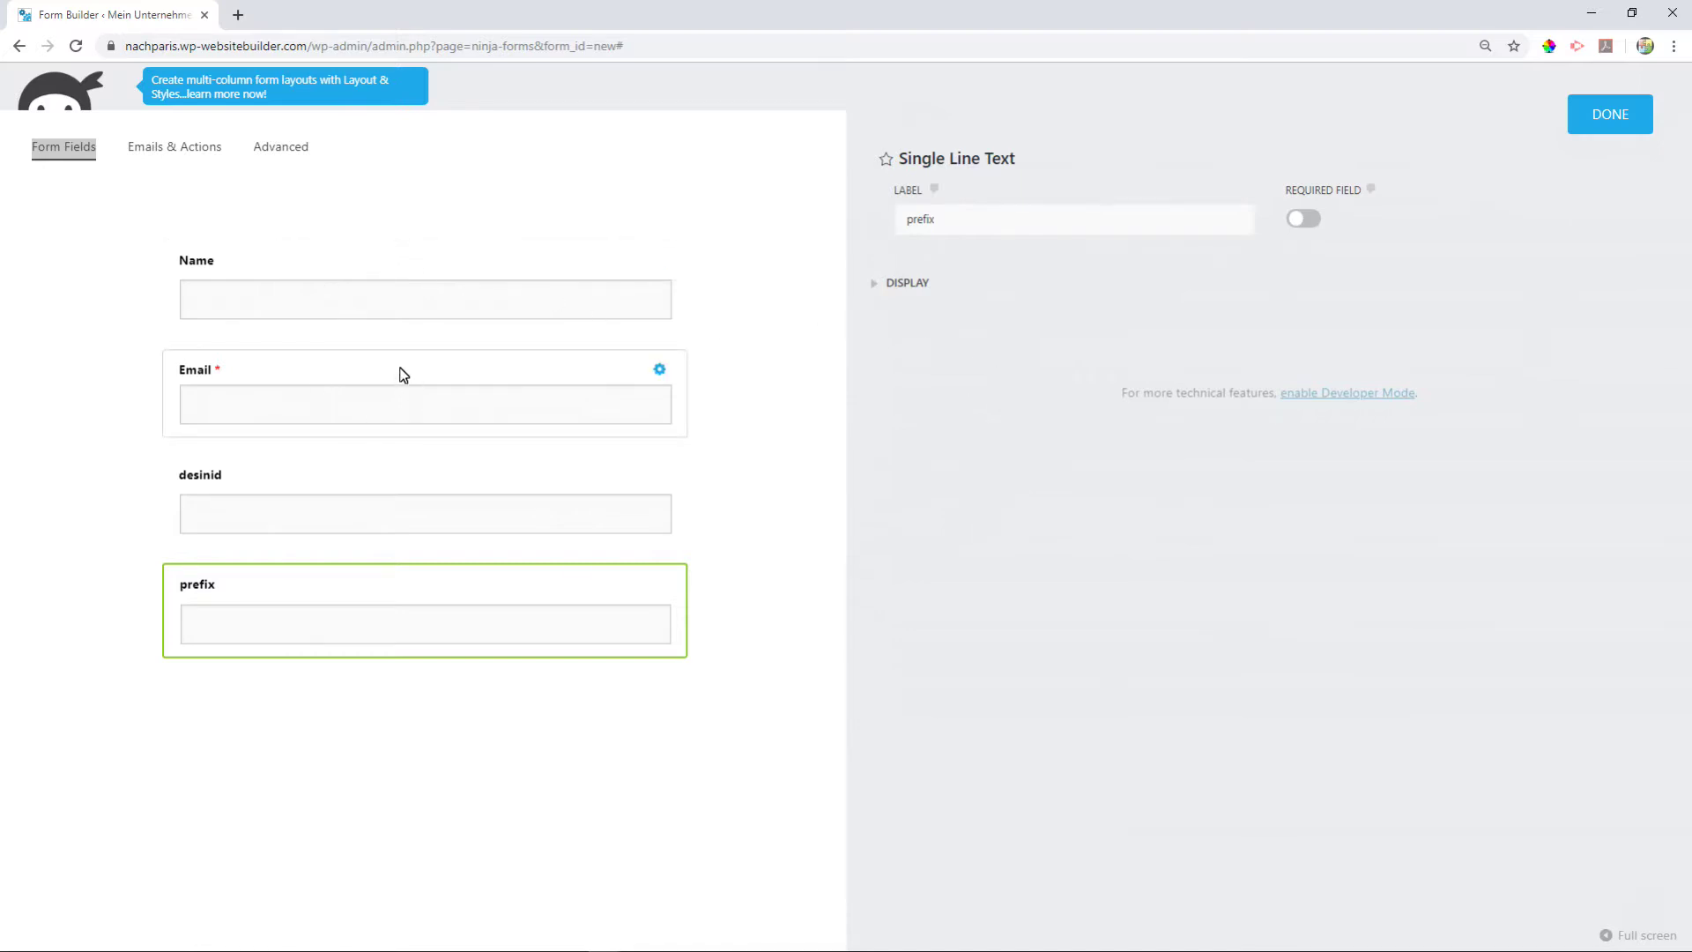
mouse_move(425, 611)
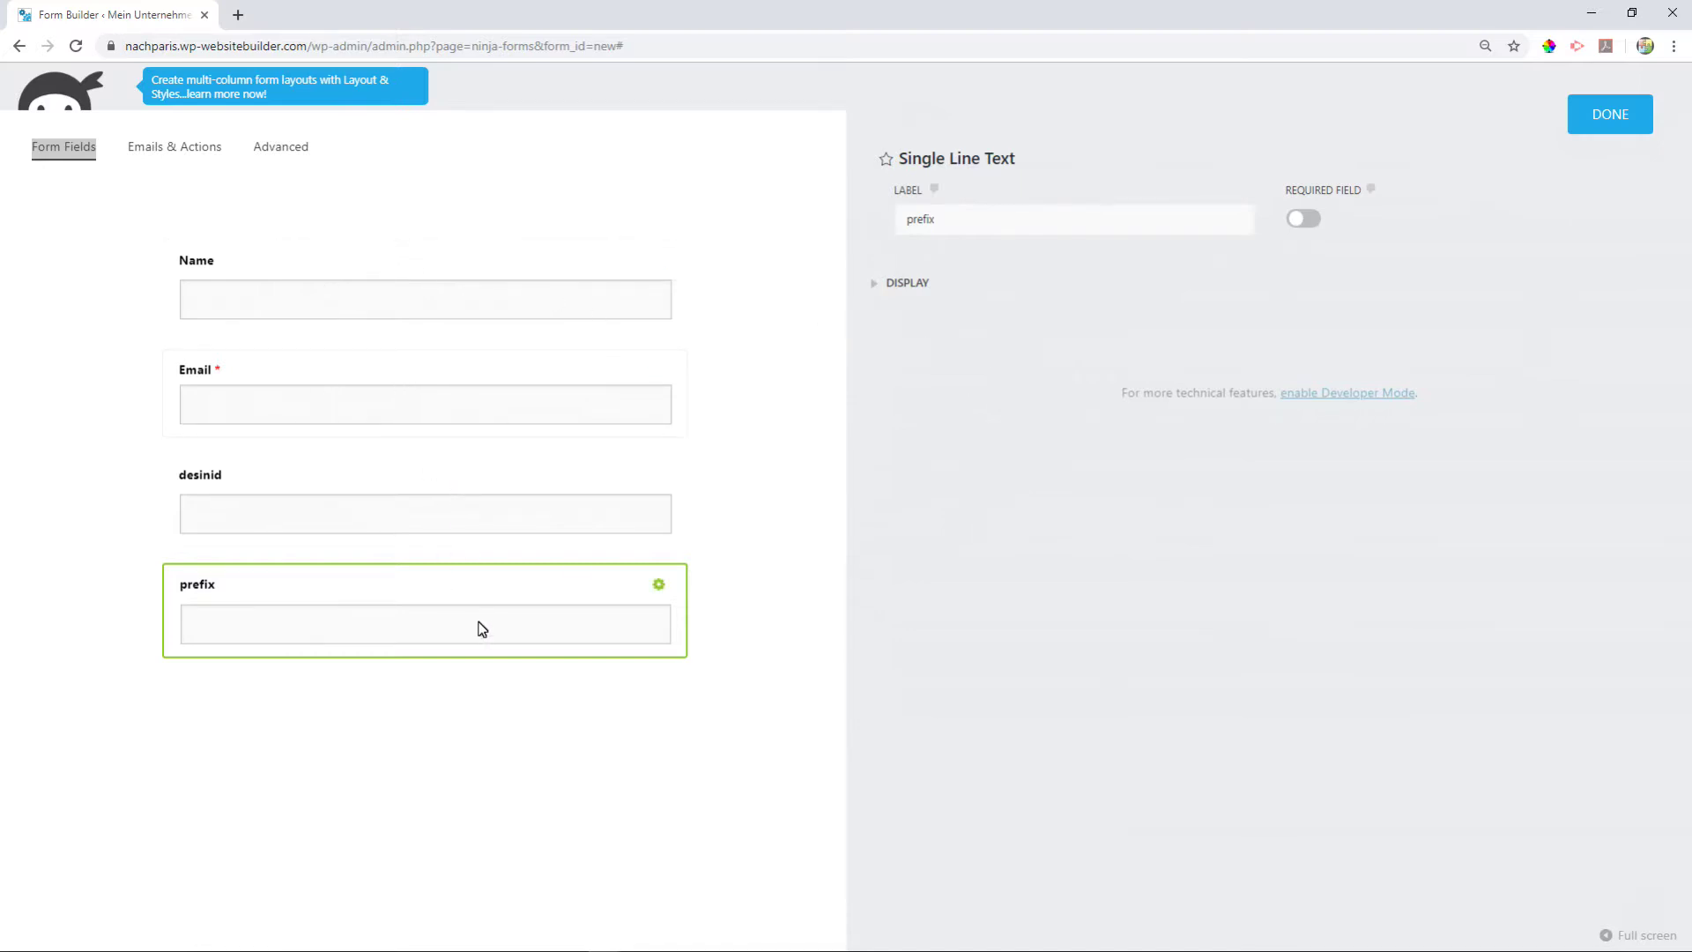
Publish the form under the title 'wpwc ninja' and close the builder
click(1610, 108)
click(1612, 138)
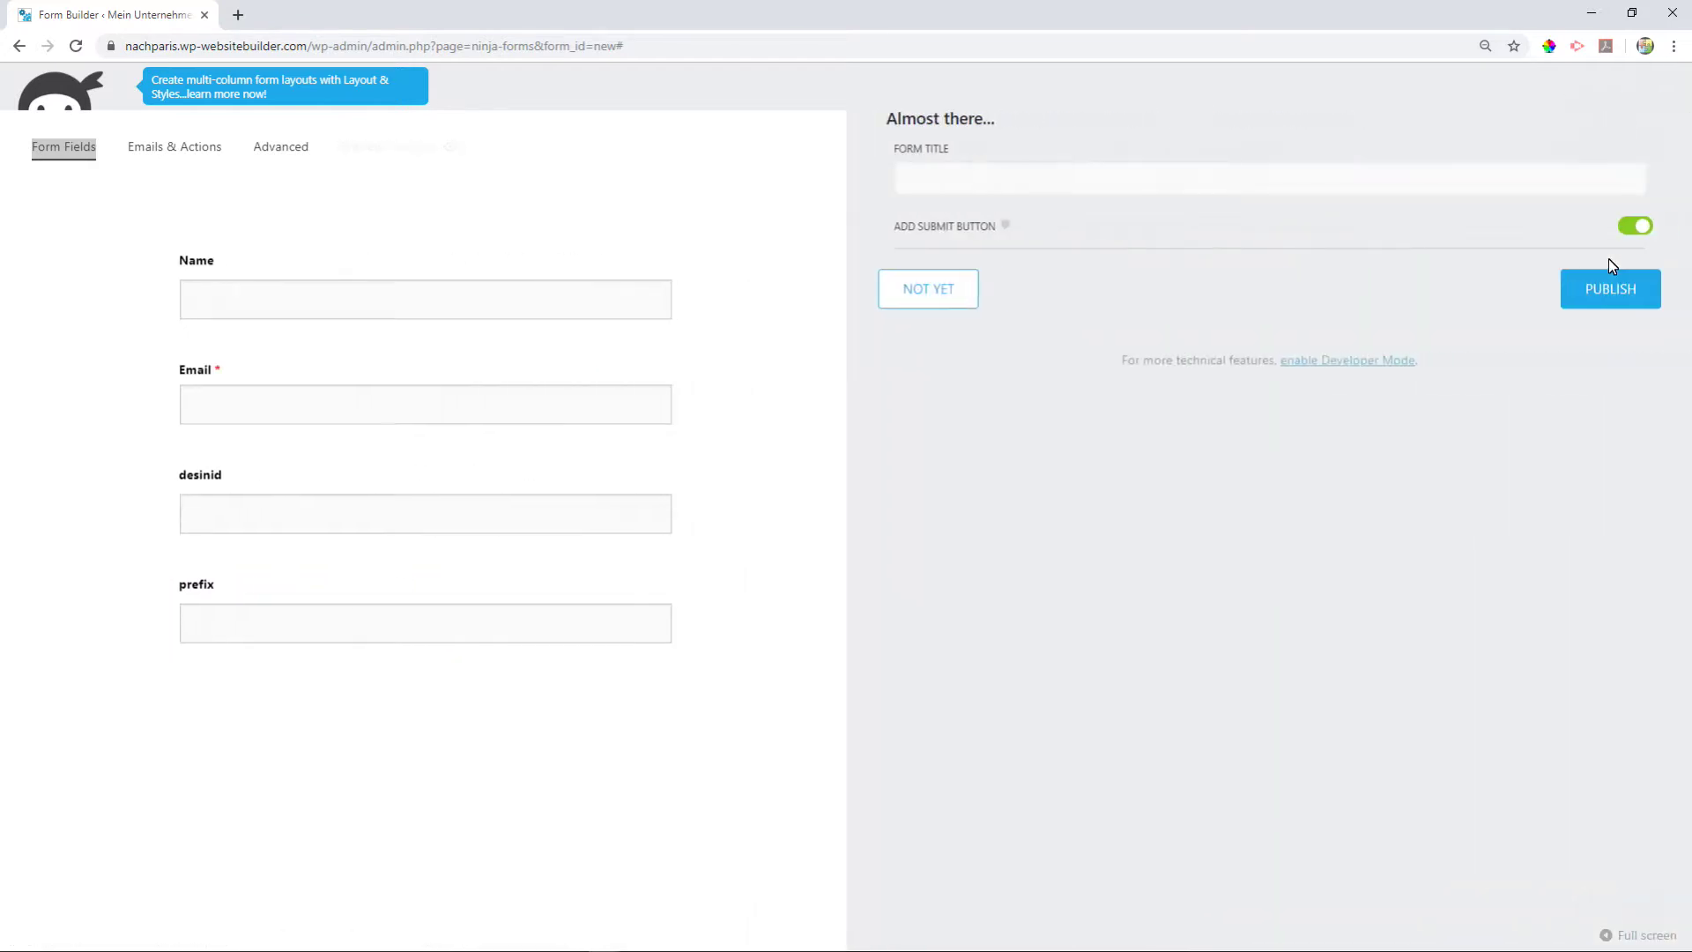
click(1146, 178)
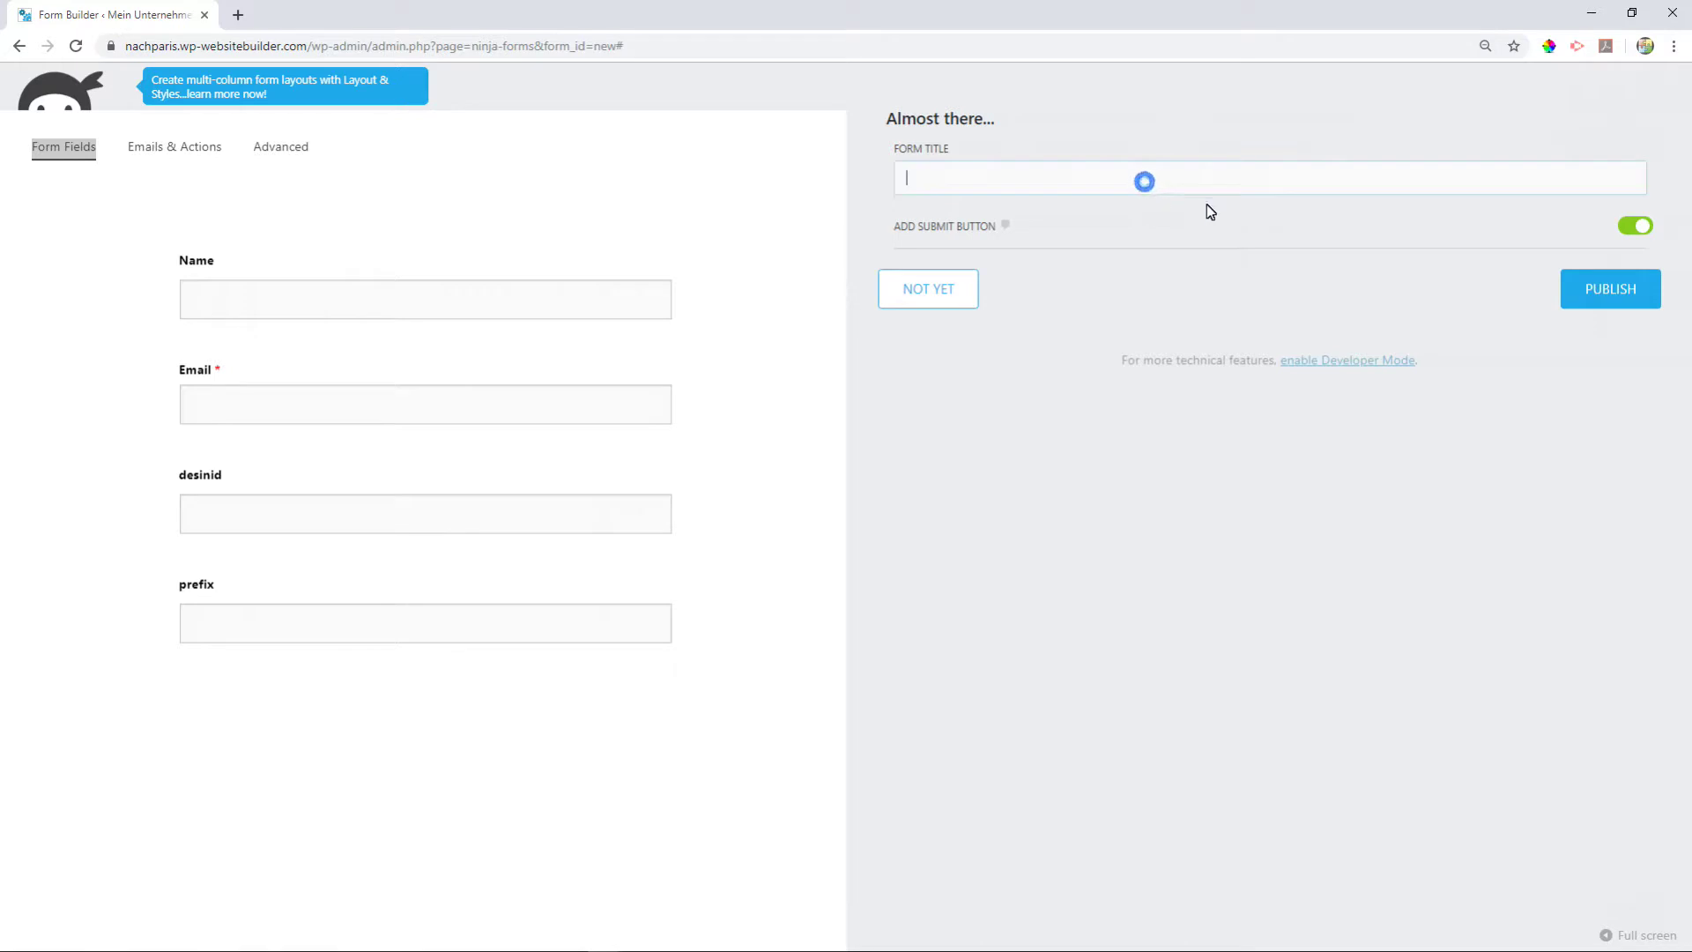
text(wpwc )
text(nin)
text(ja)
click(1594, 288)
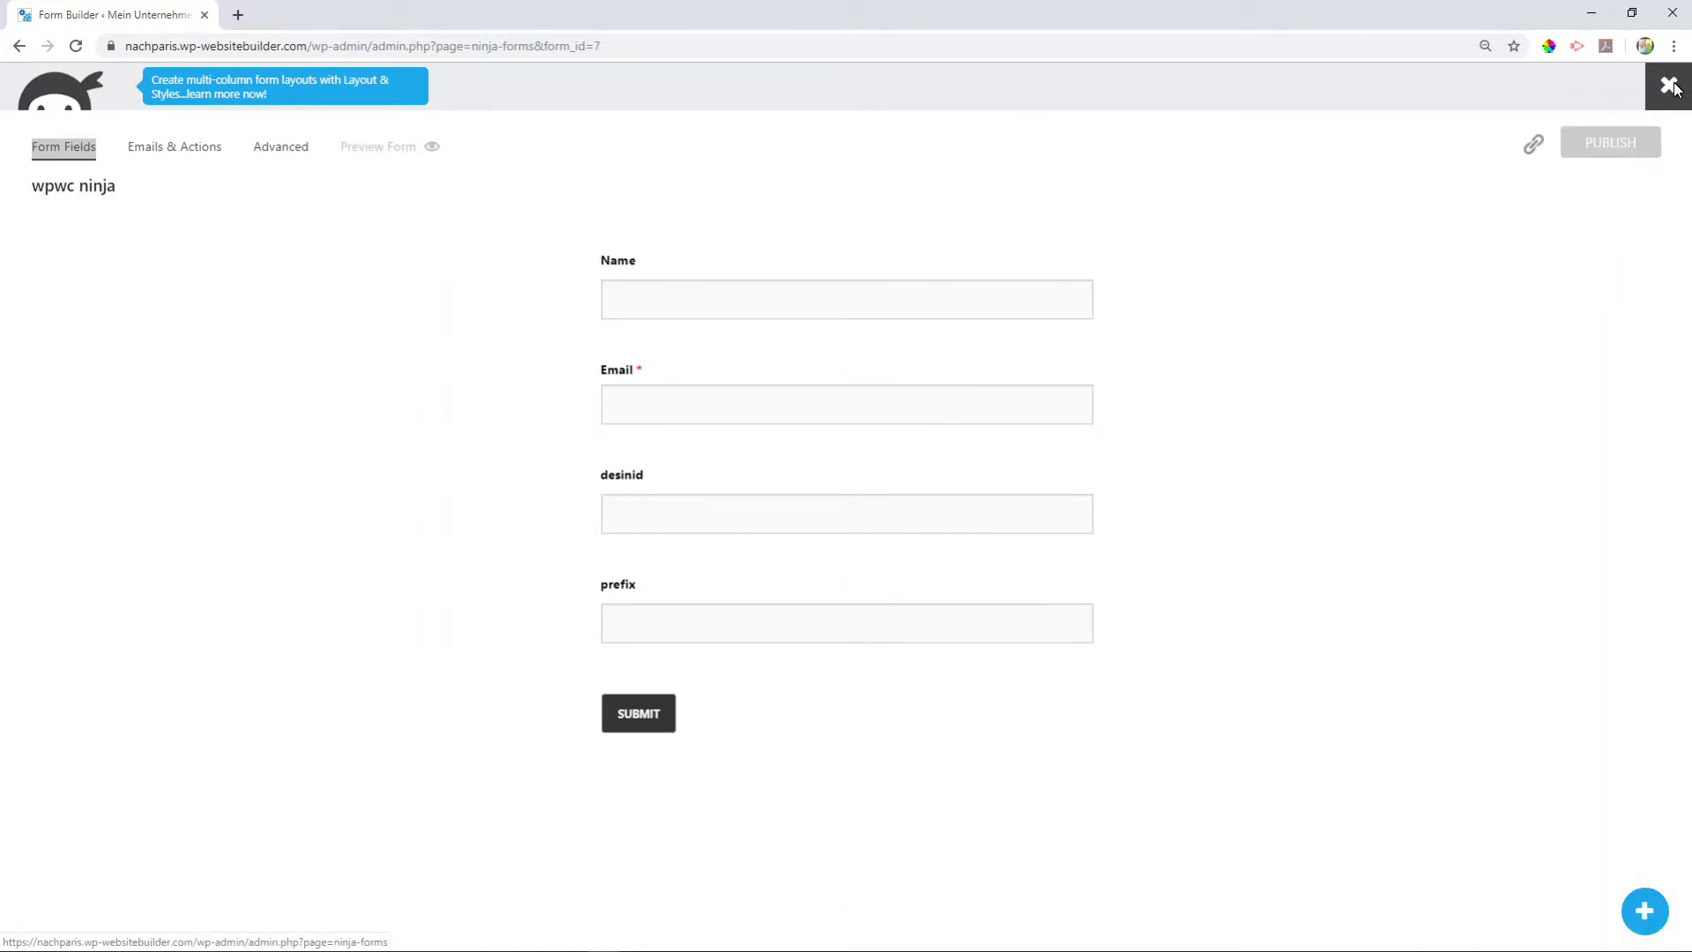
click(1668, 86)
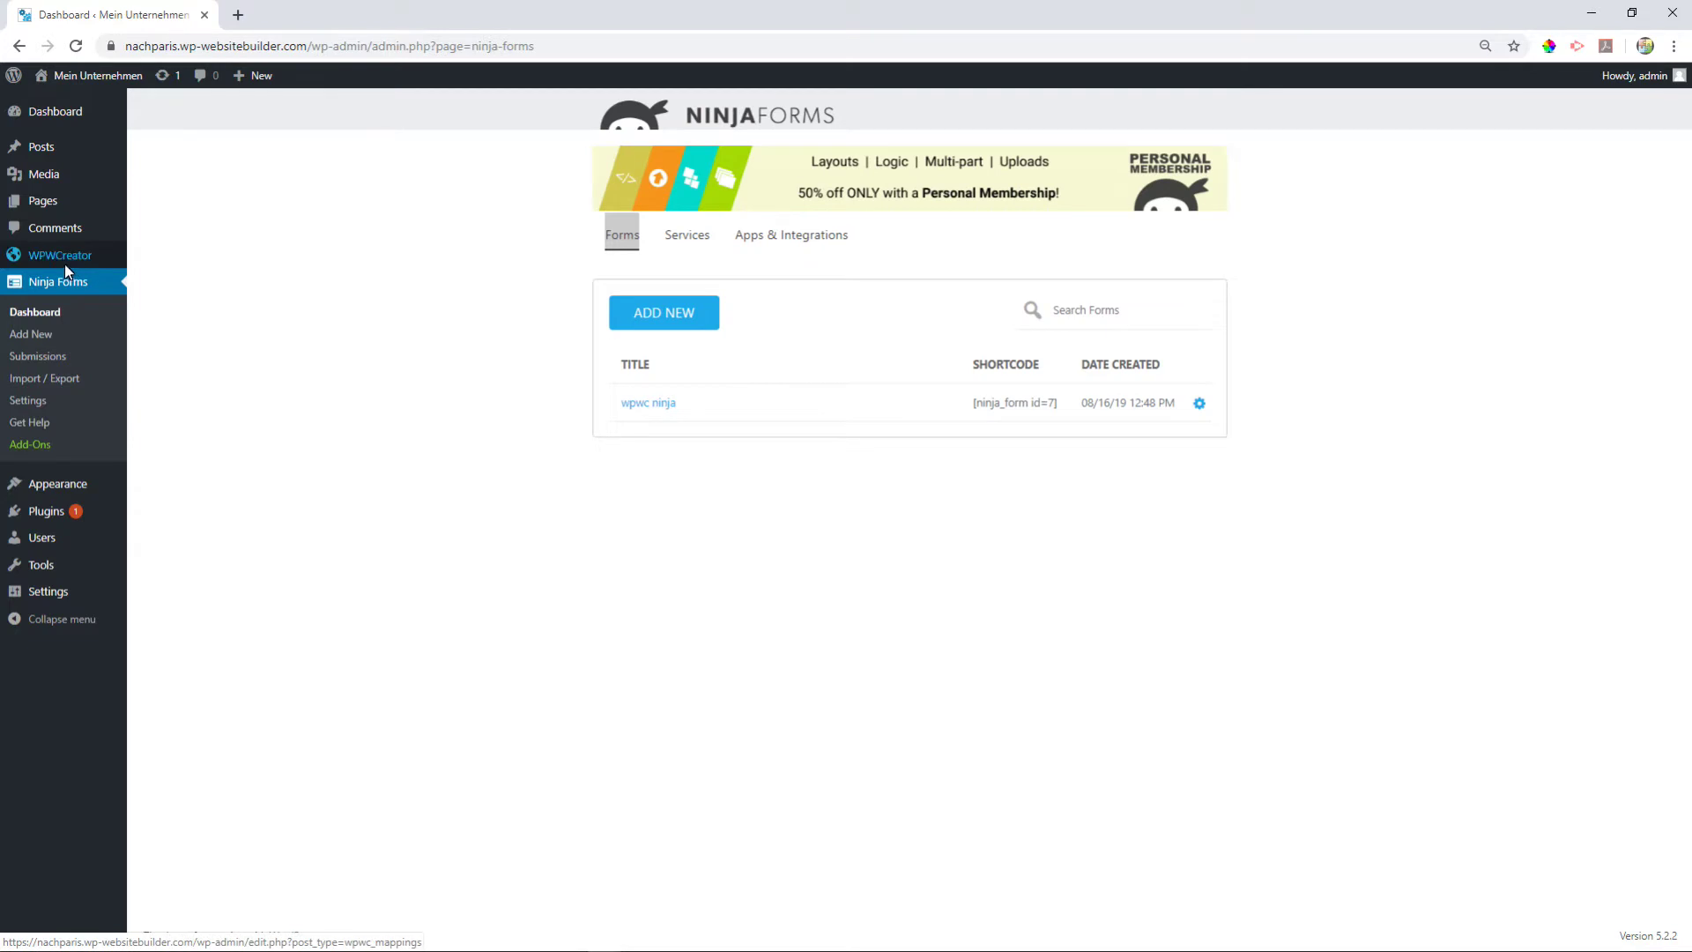
Start a new mapping from the WPWCreator sidebar's Add New Mapping
click(48, 253)
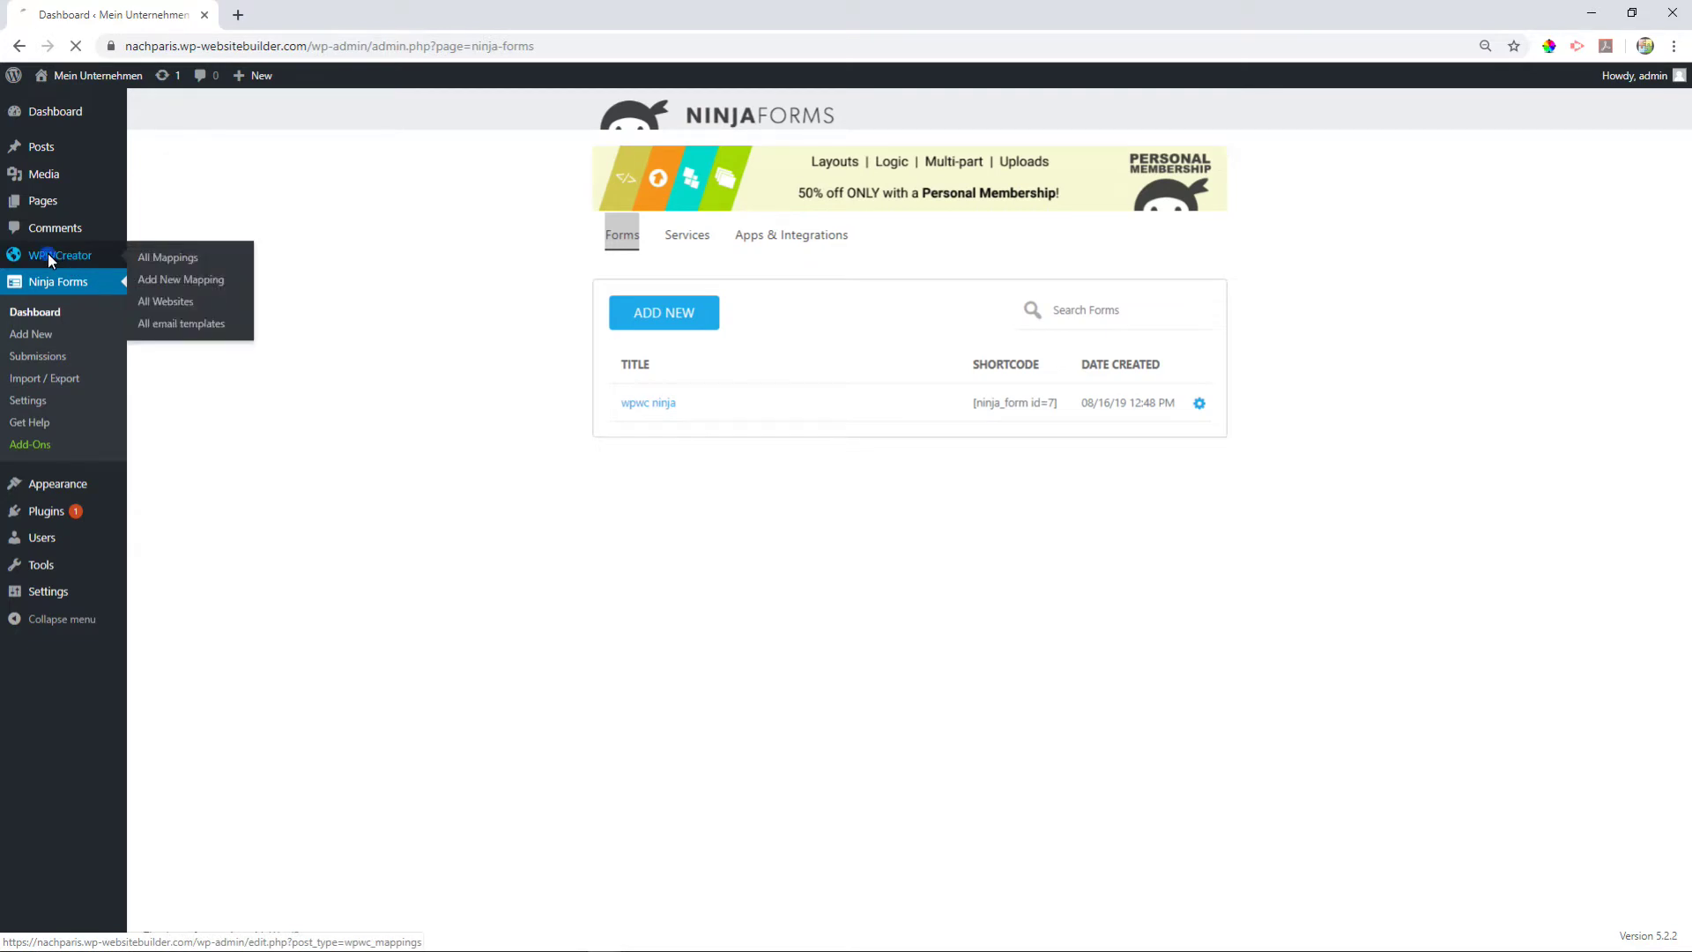
click(275, 122)
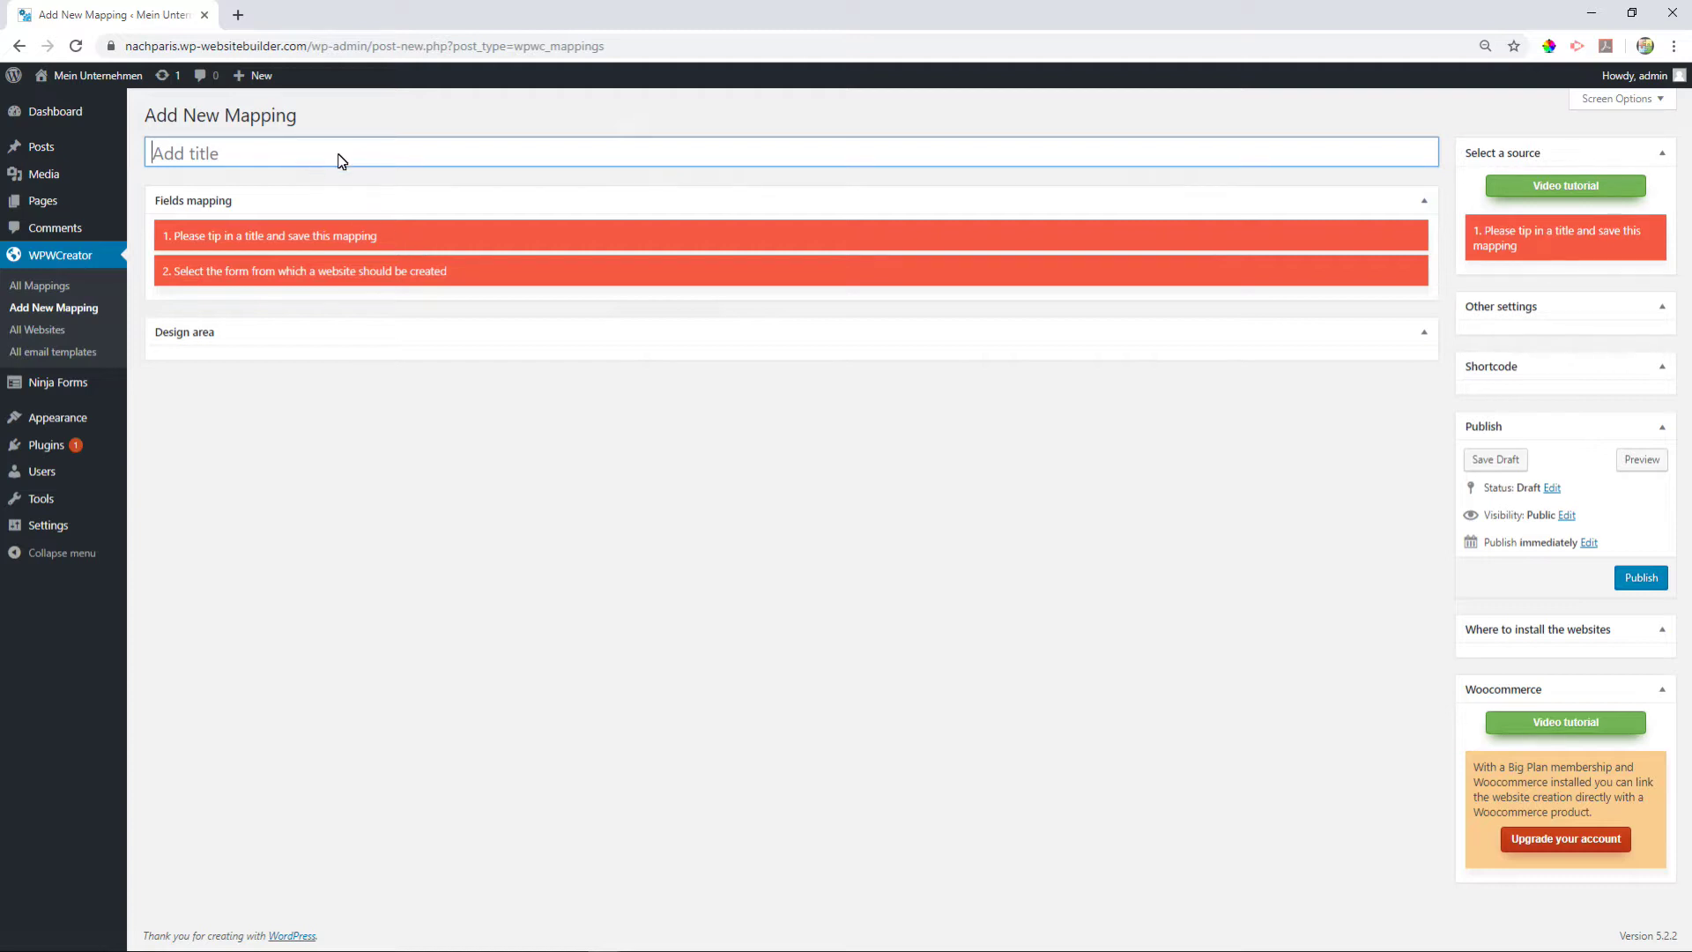
text(wpwc )
text(ninja)
Publish the mapping titled 'wpwc ninja'
click(1620, 587)
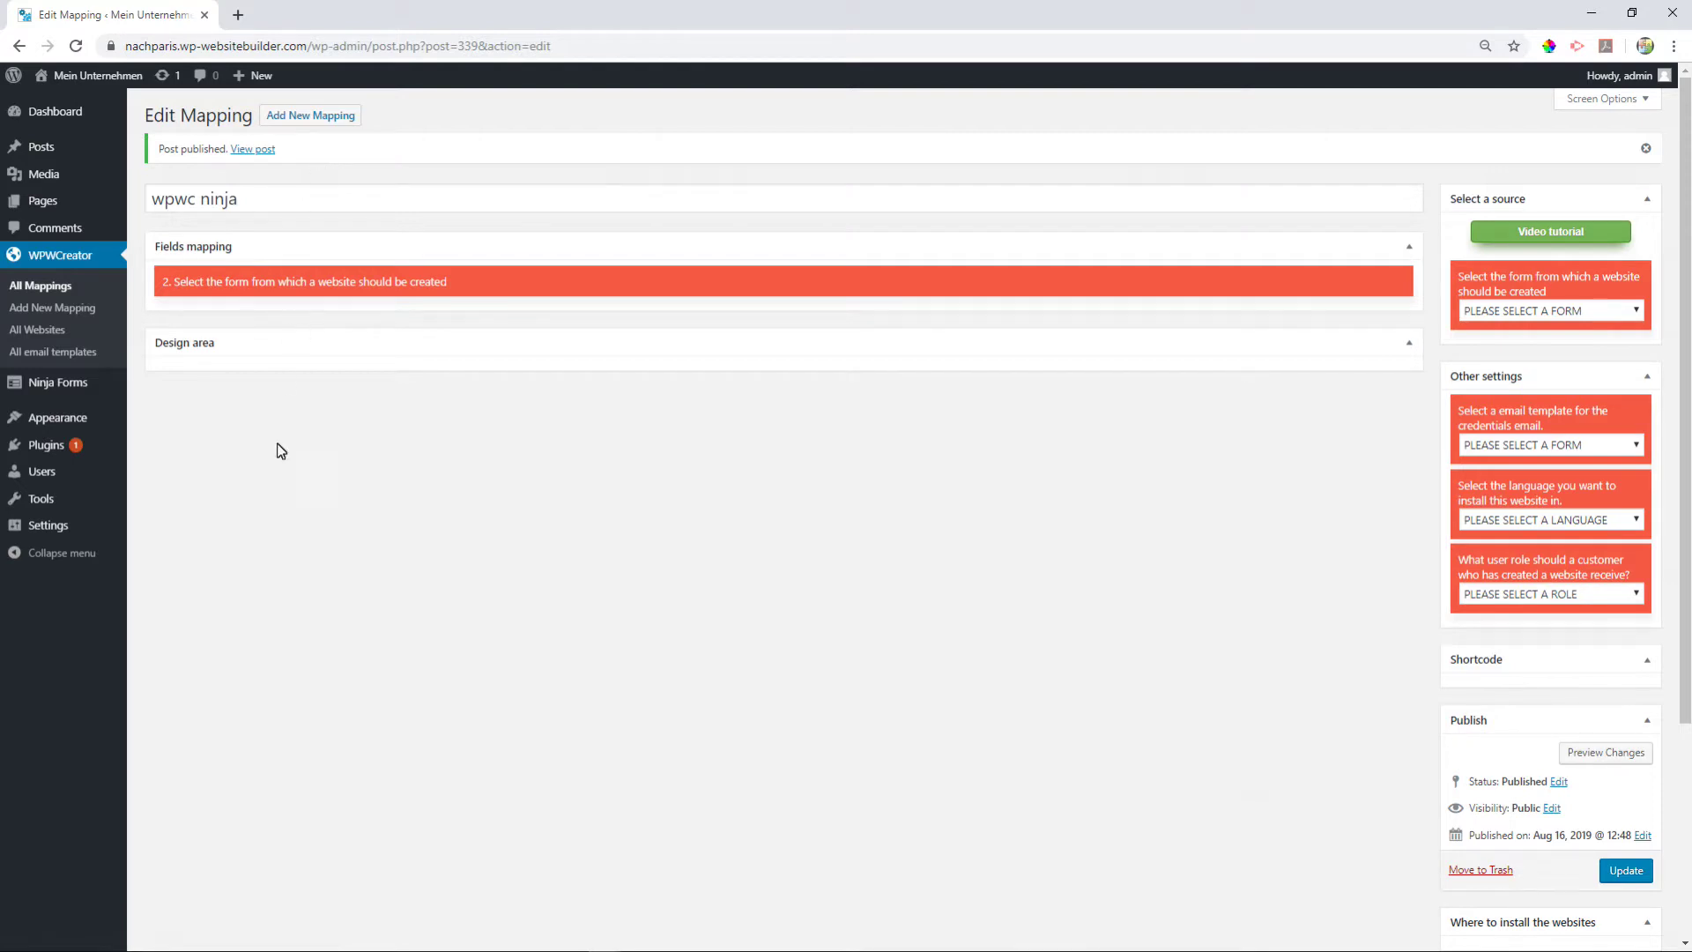
Select the WPWC NINJA form as the mapping source and review the DESIGN and PREFIX requirements
click(1605, 311)
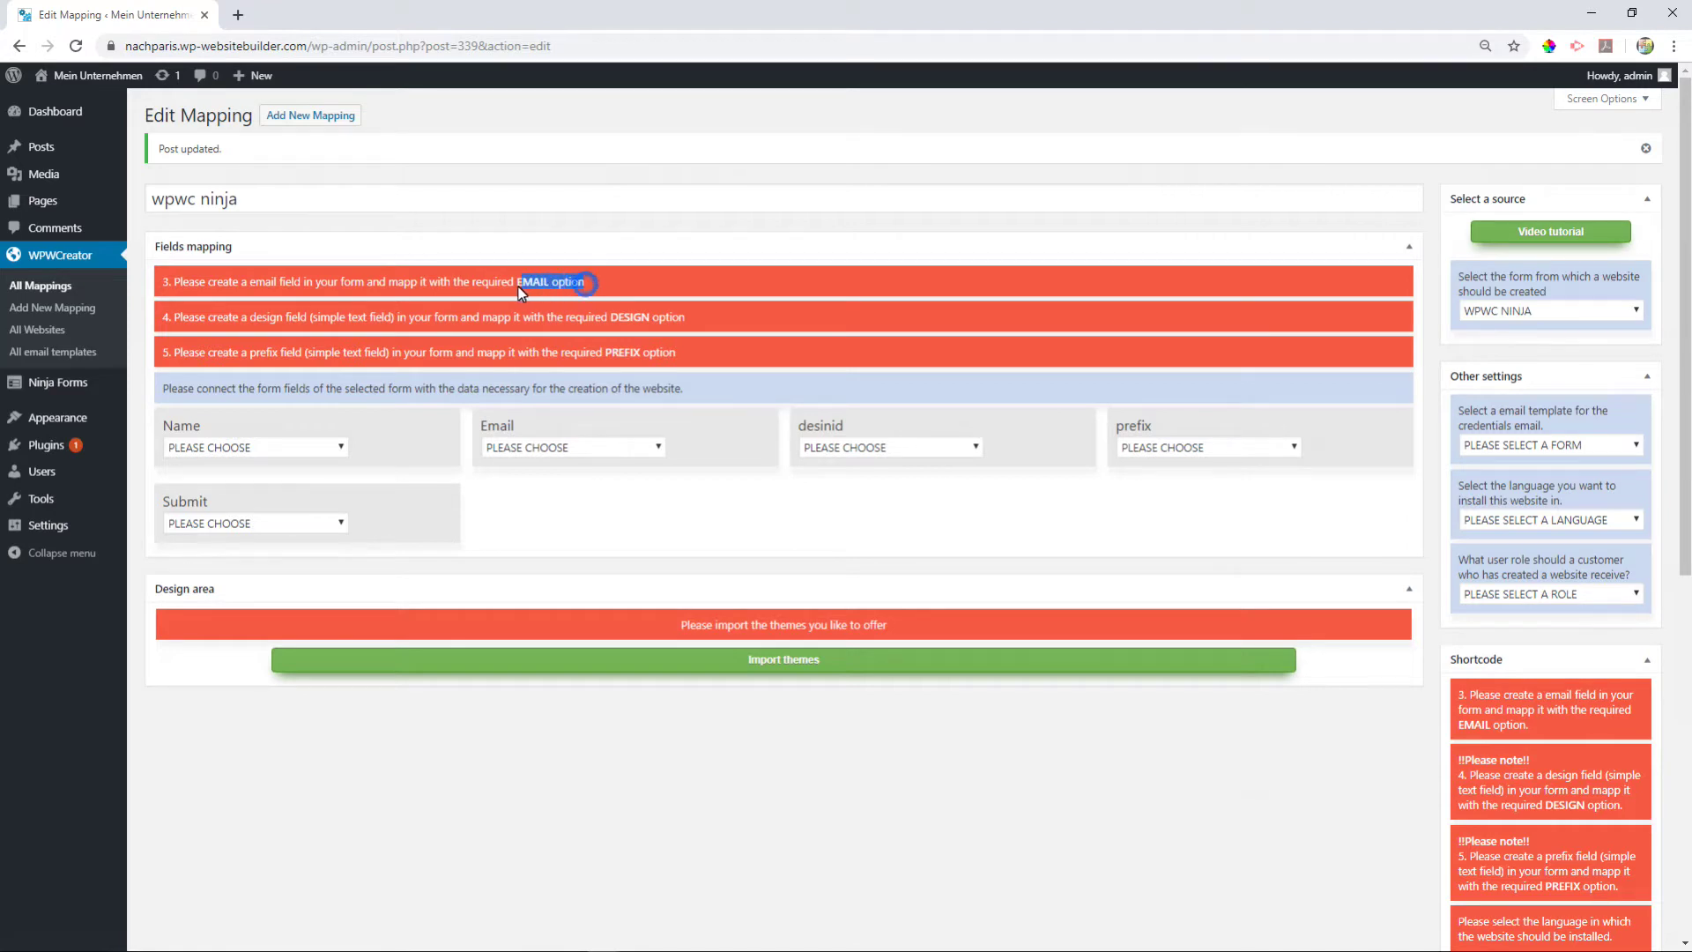
drag(710, 317, 609, 320)
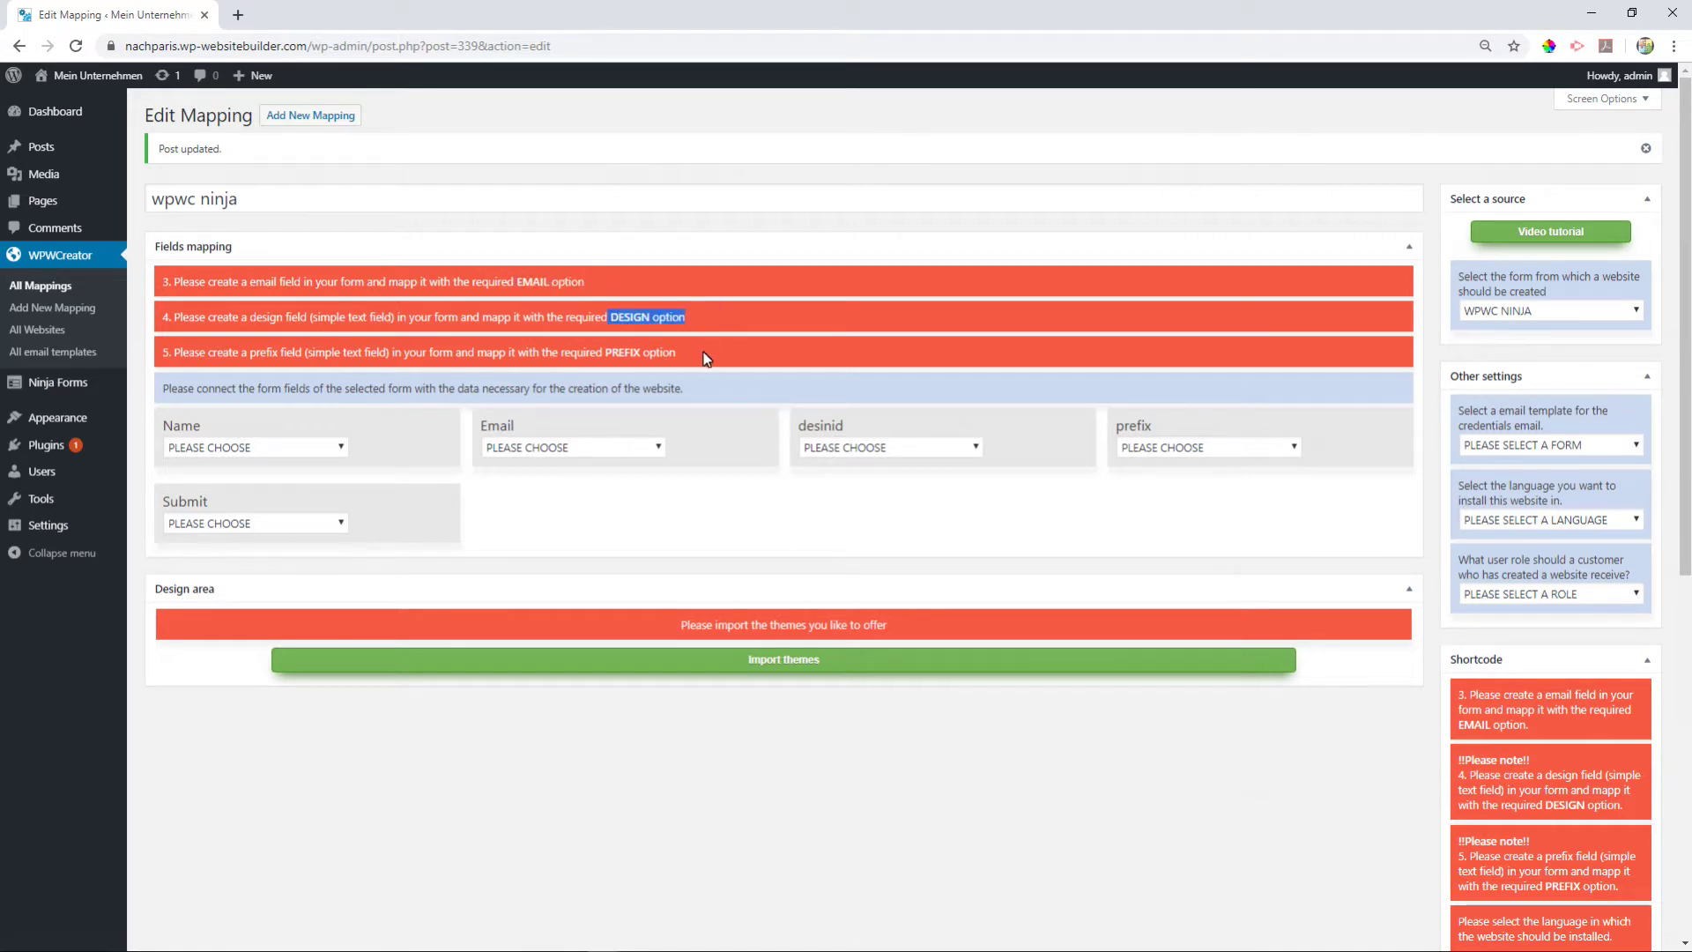
drag(704, 354, 605, 351)
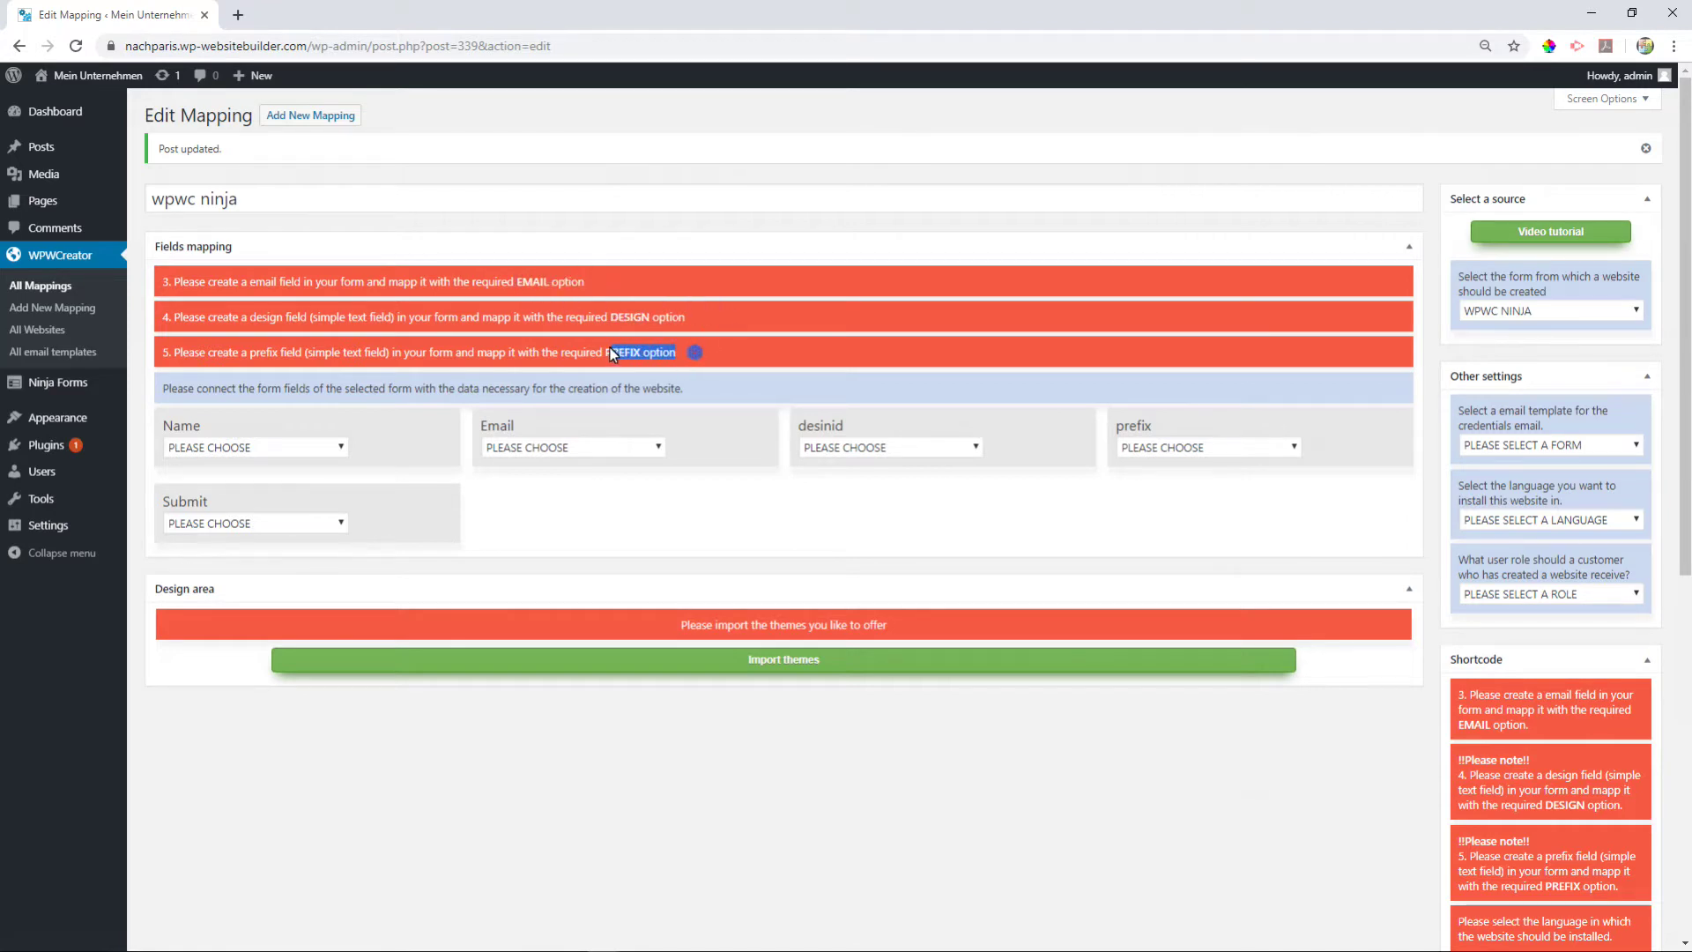
Map Email to EMAIL, desinid to DESIGN, prefix to PREFIX and Name to LAST NAME
click(557, 444)
click(542, 502)
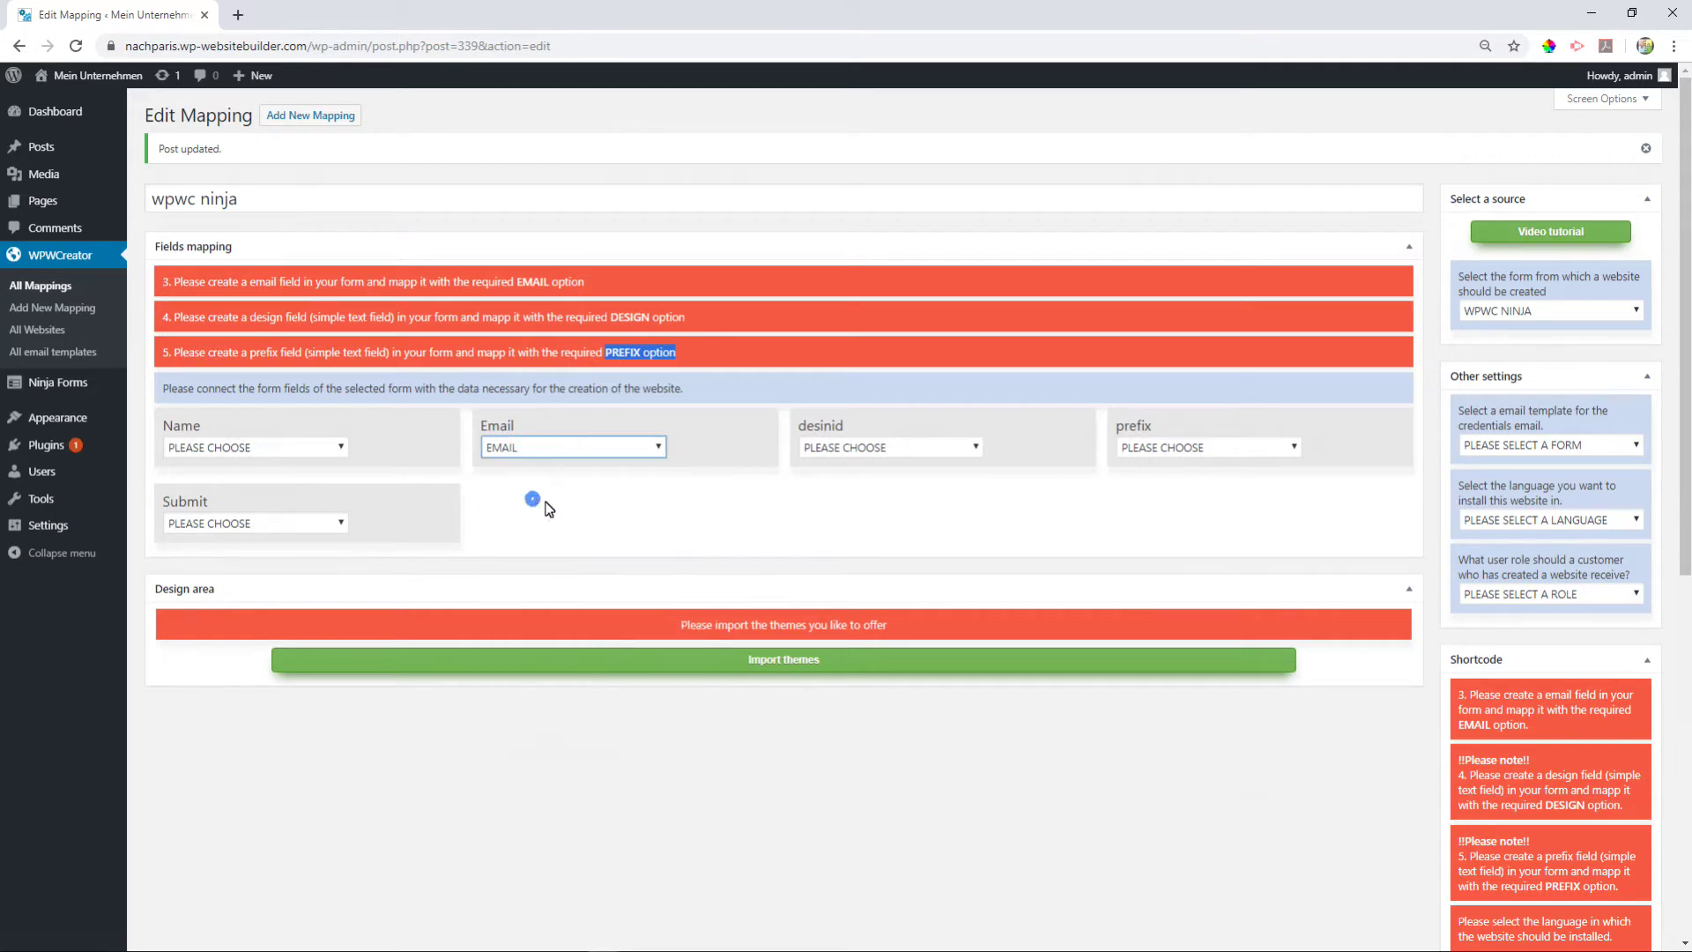
click(888, 446)
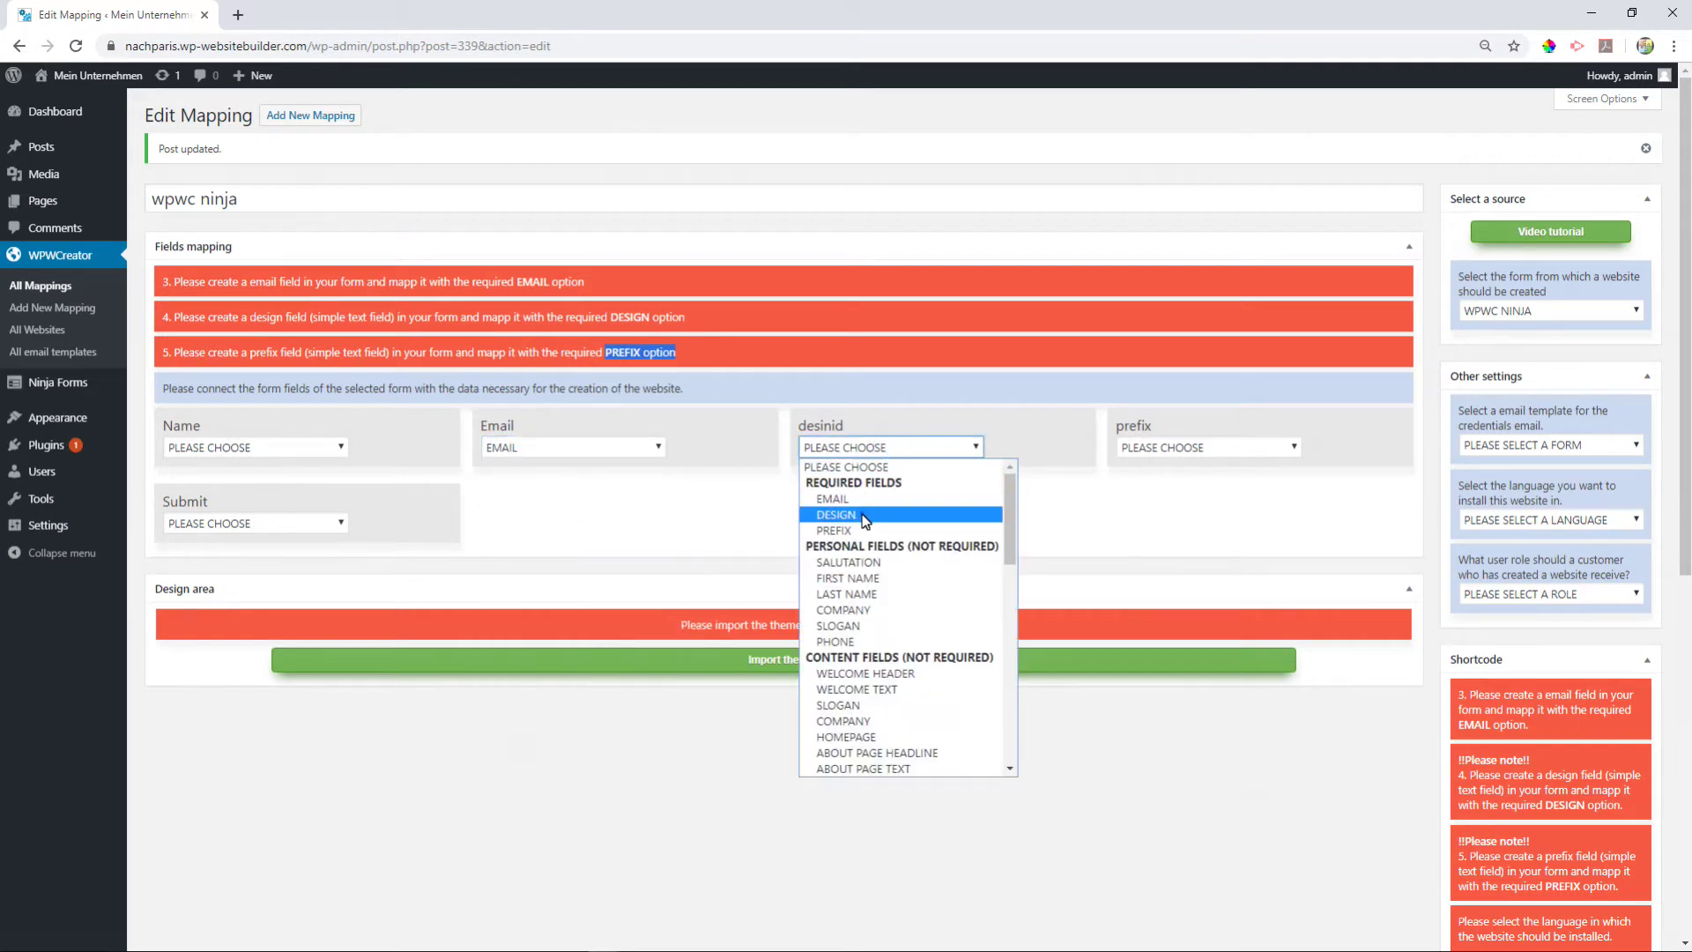
click(862, 516)
click(1178, 447)
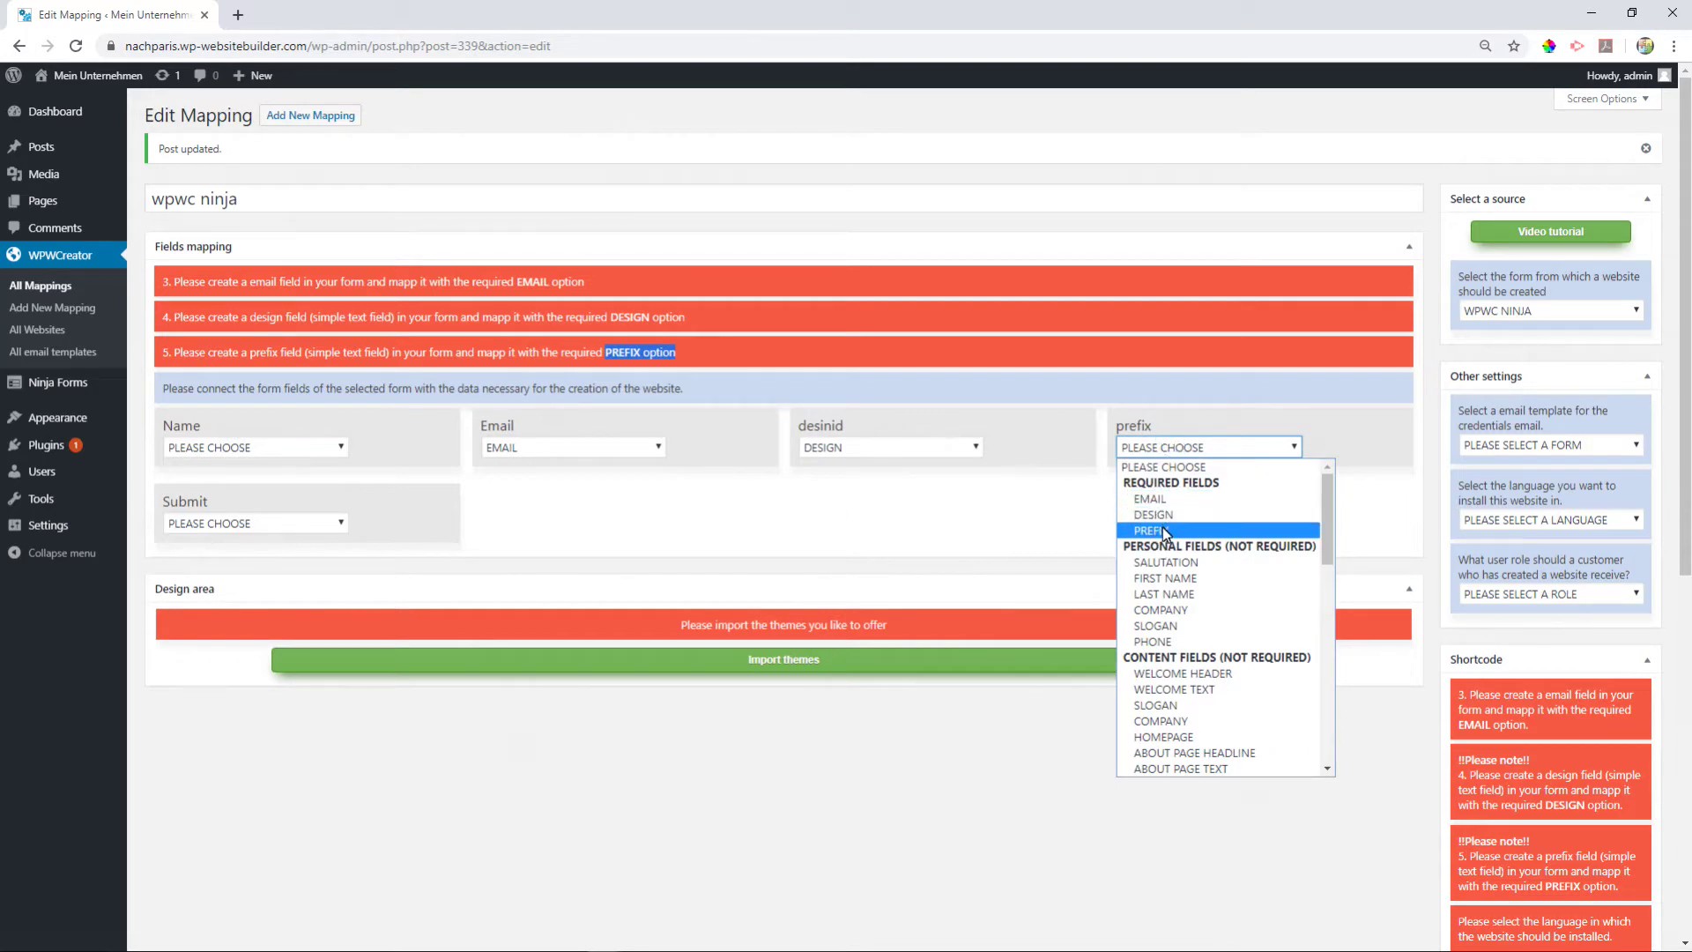
click(1163, 531)
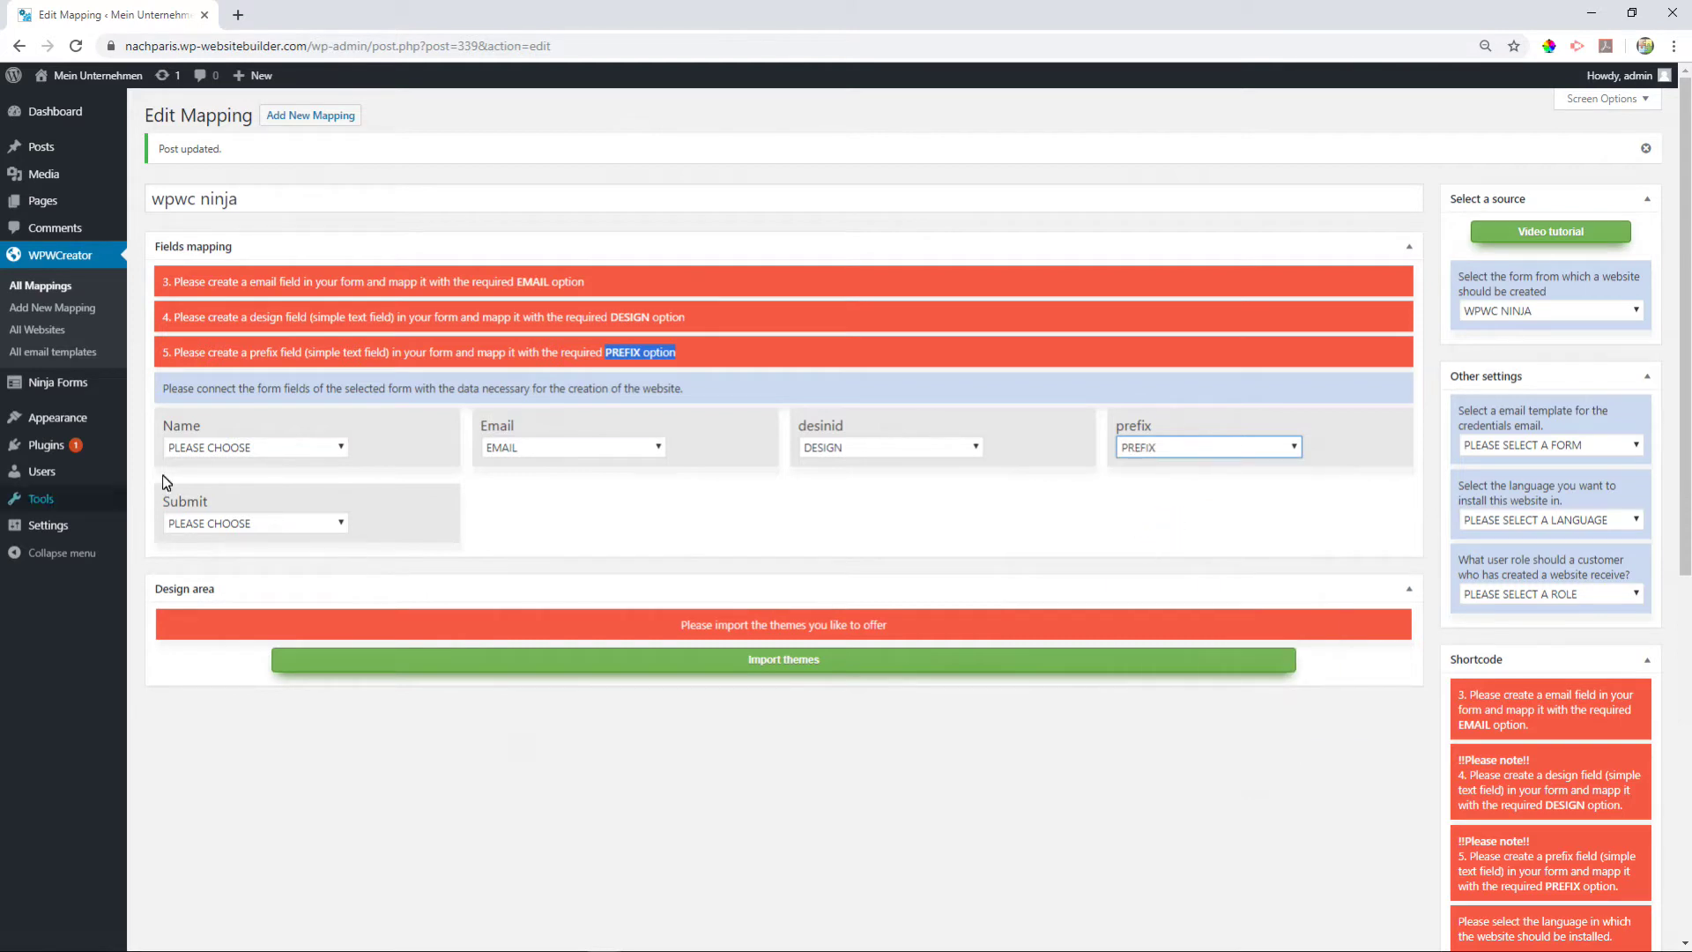
click(254, 451)
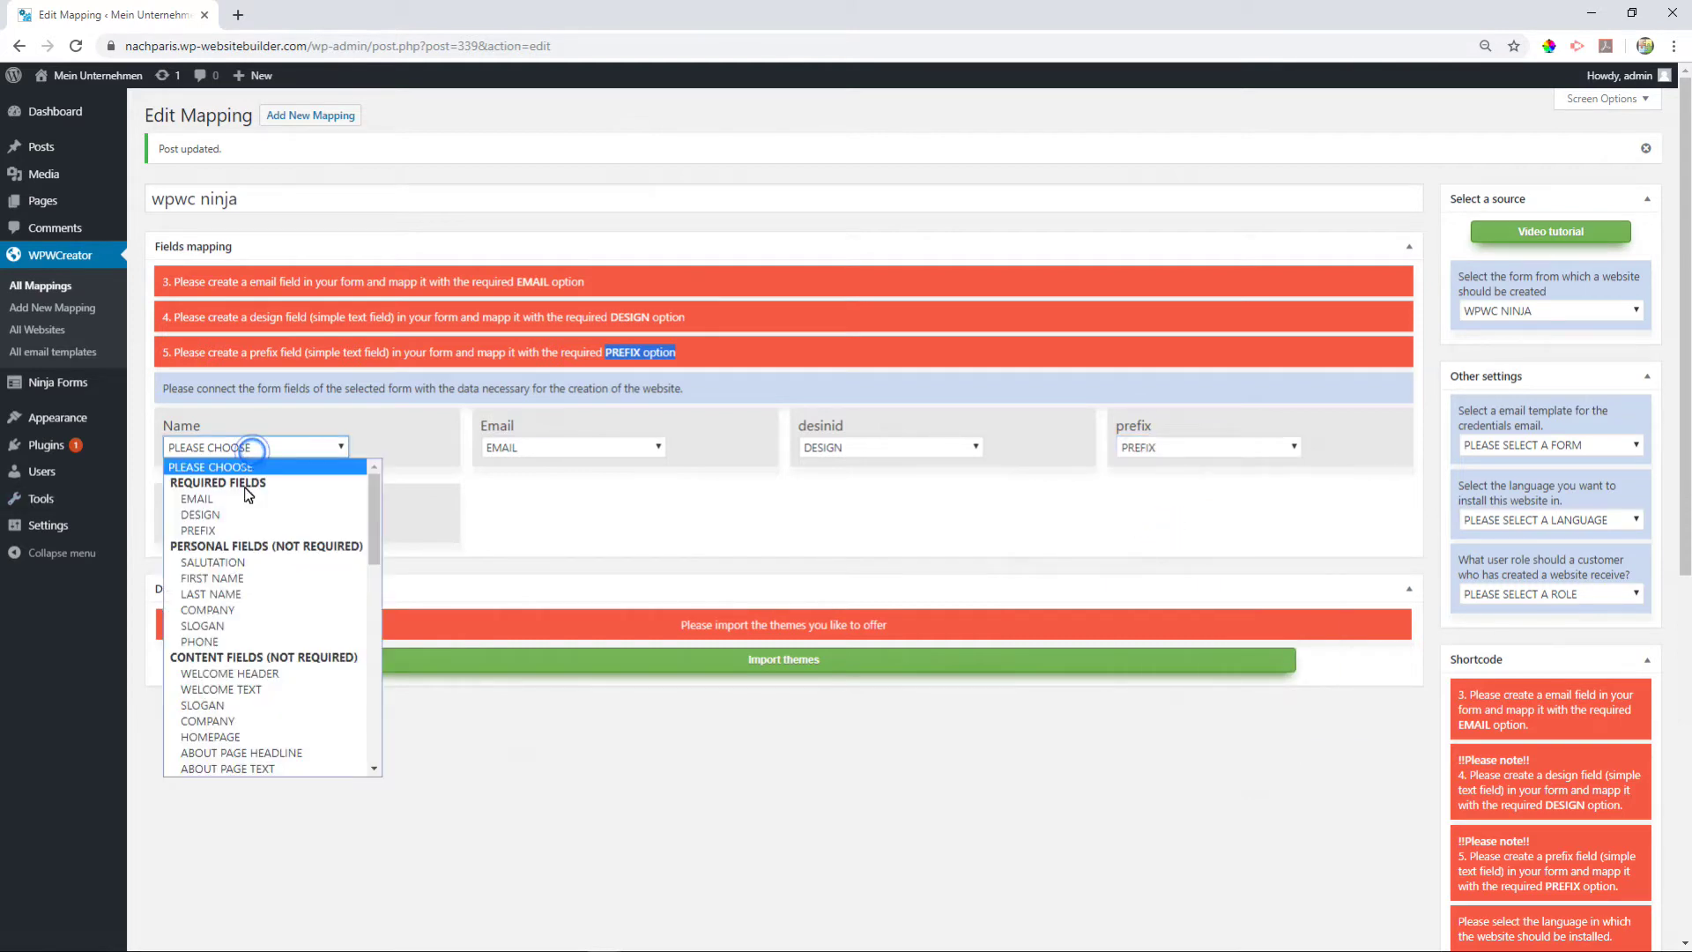
click(237, 592)
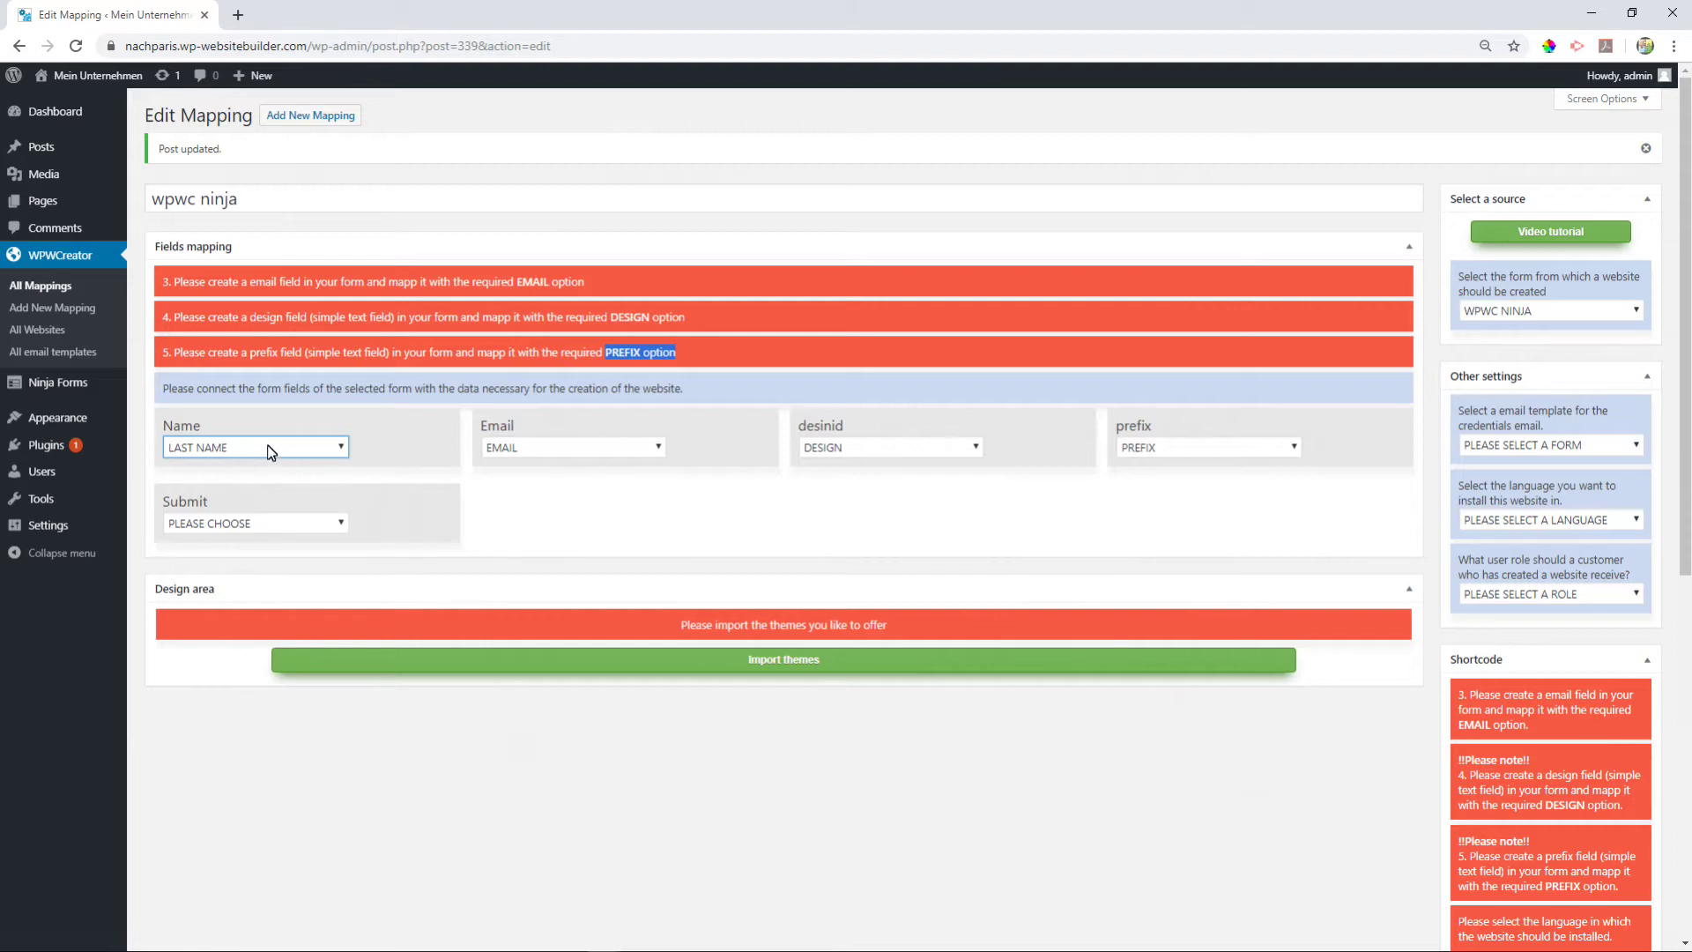
click(557, 506)
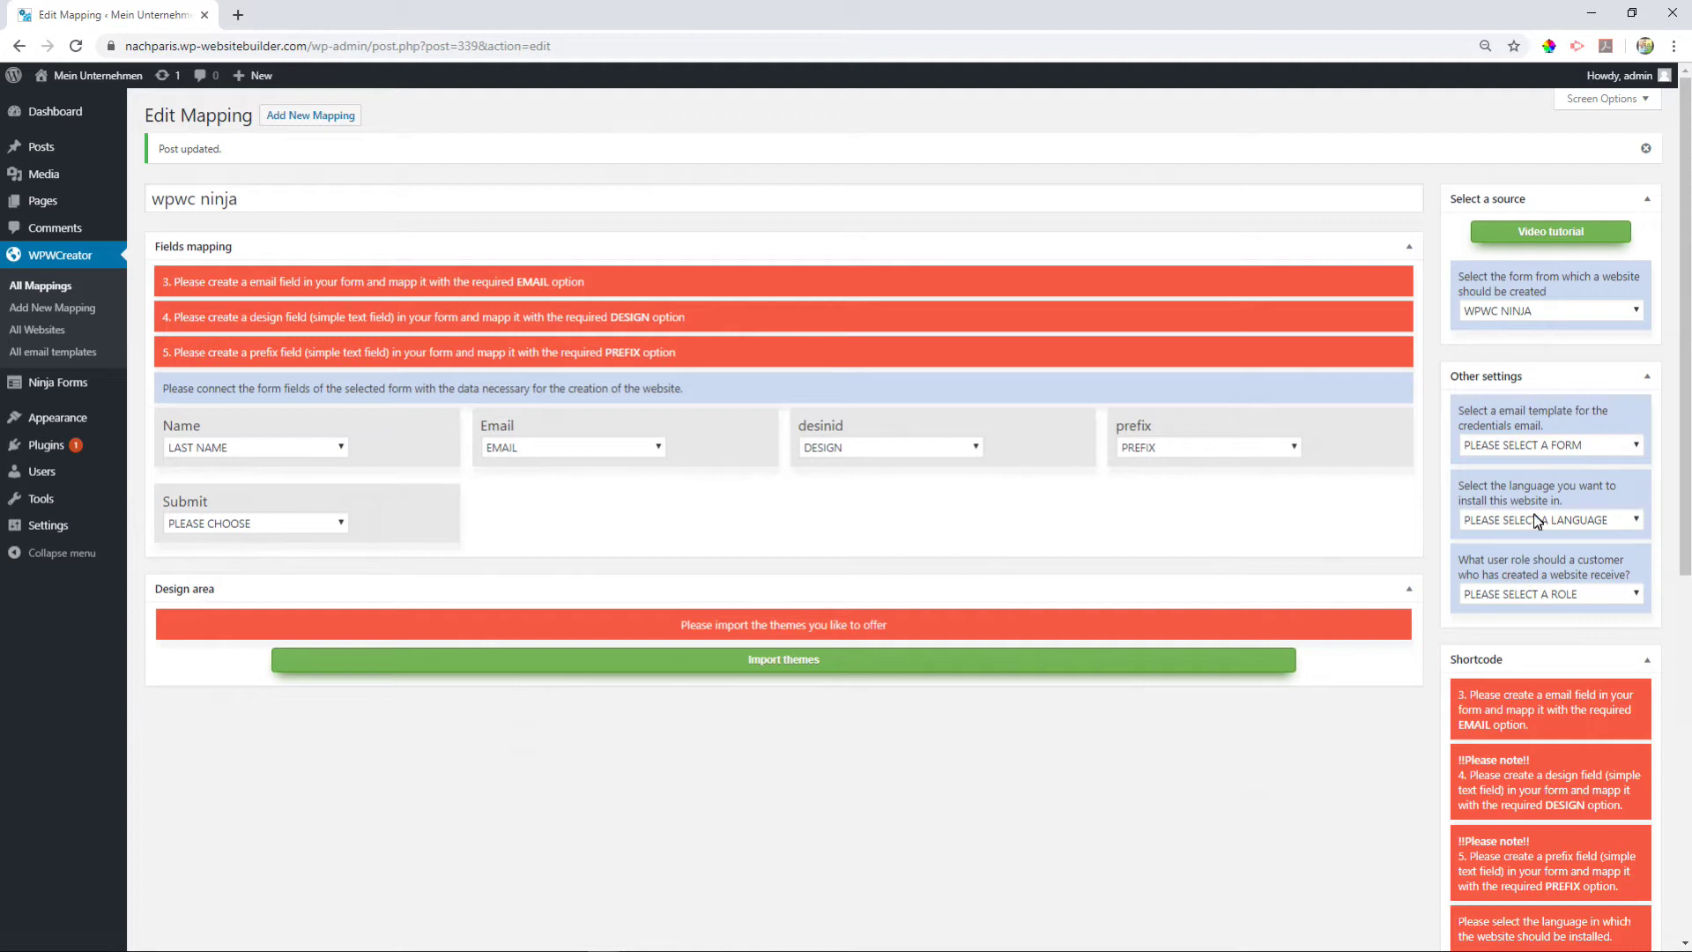
Choose FIRST EMAIL TEMPLATE for the credentials email
click(1602, 442)
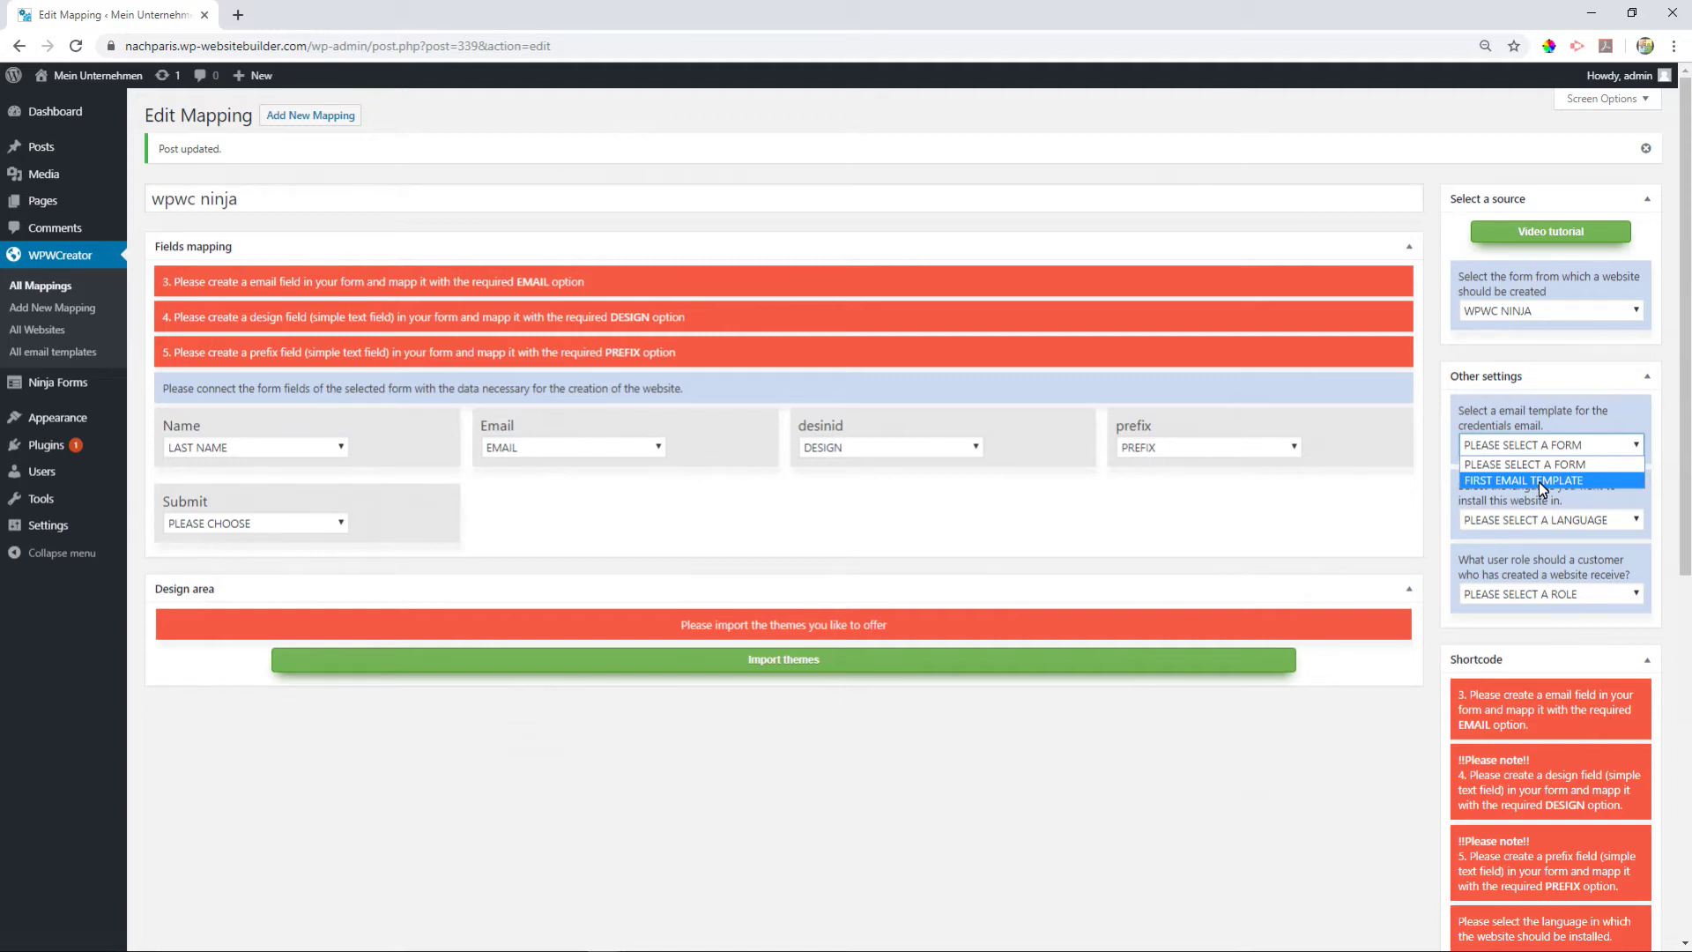
click(1542, 482)
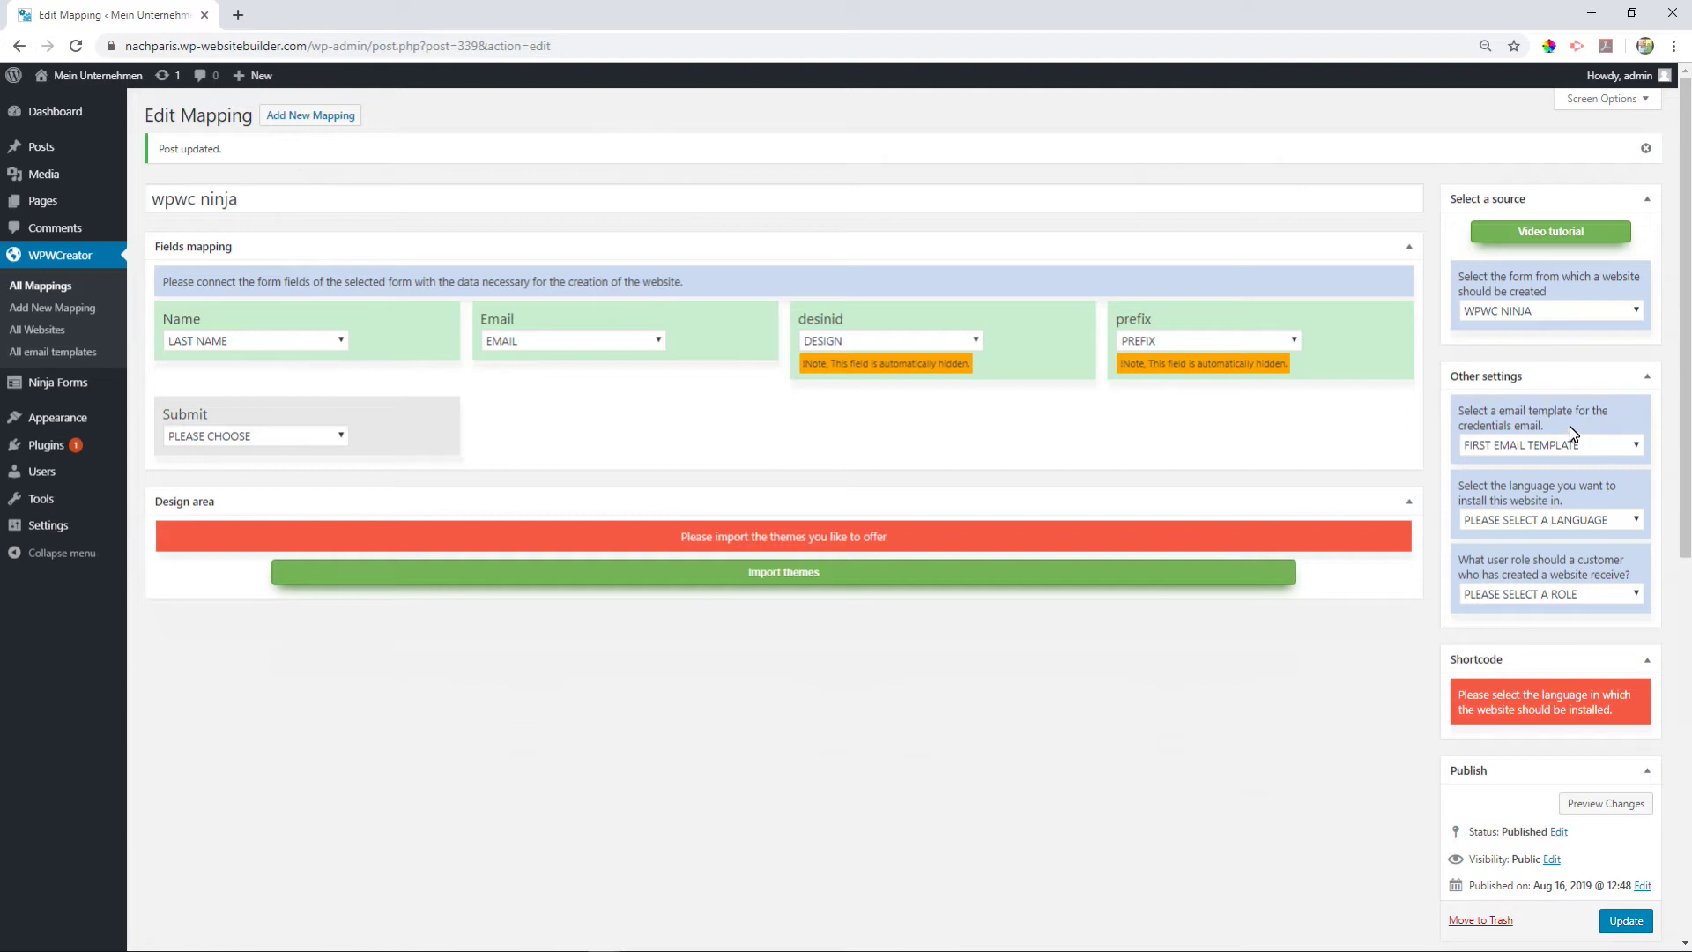
click(1590, 452)
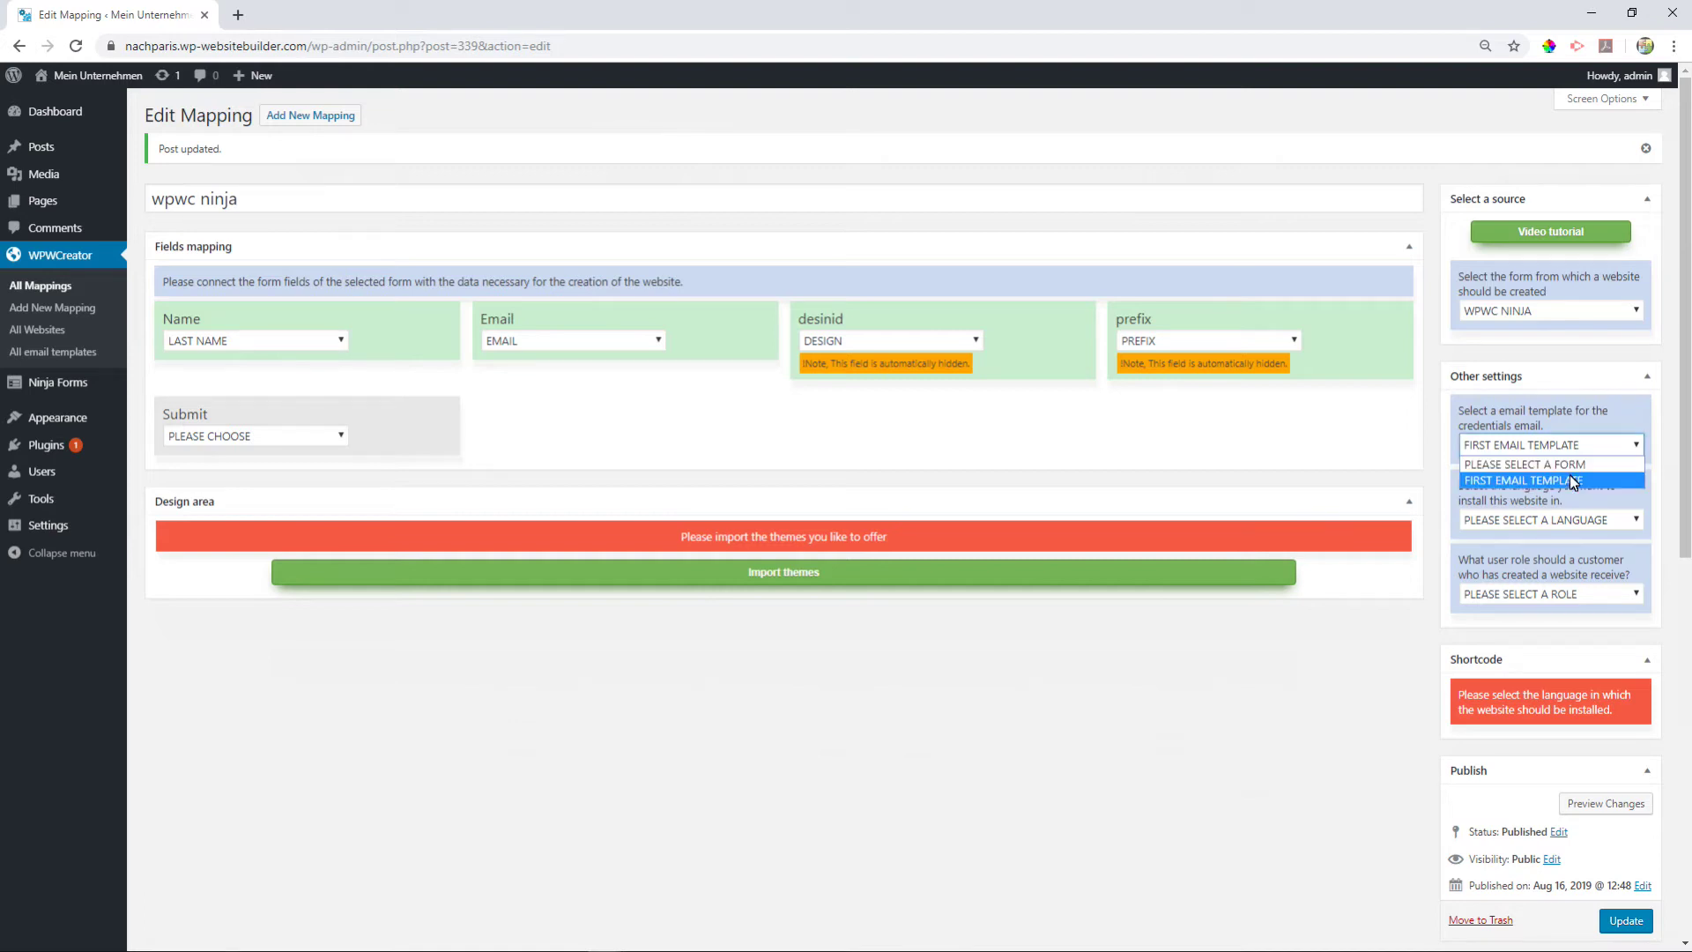
click(1522, 484)
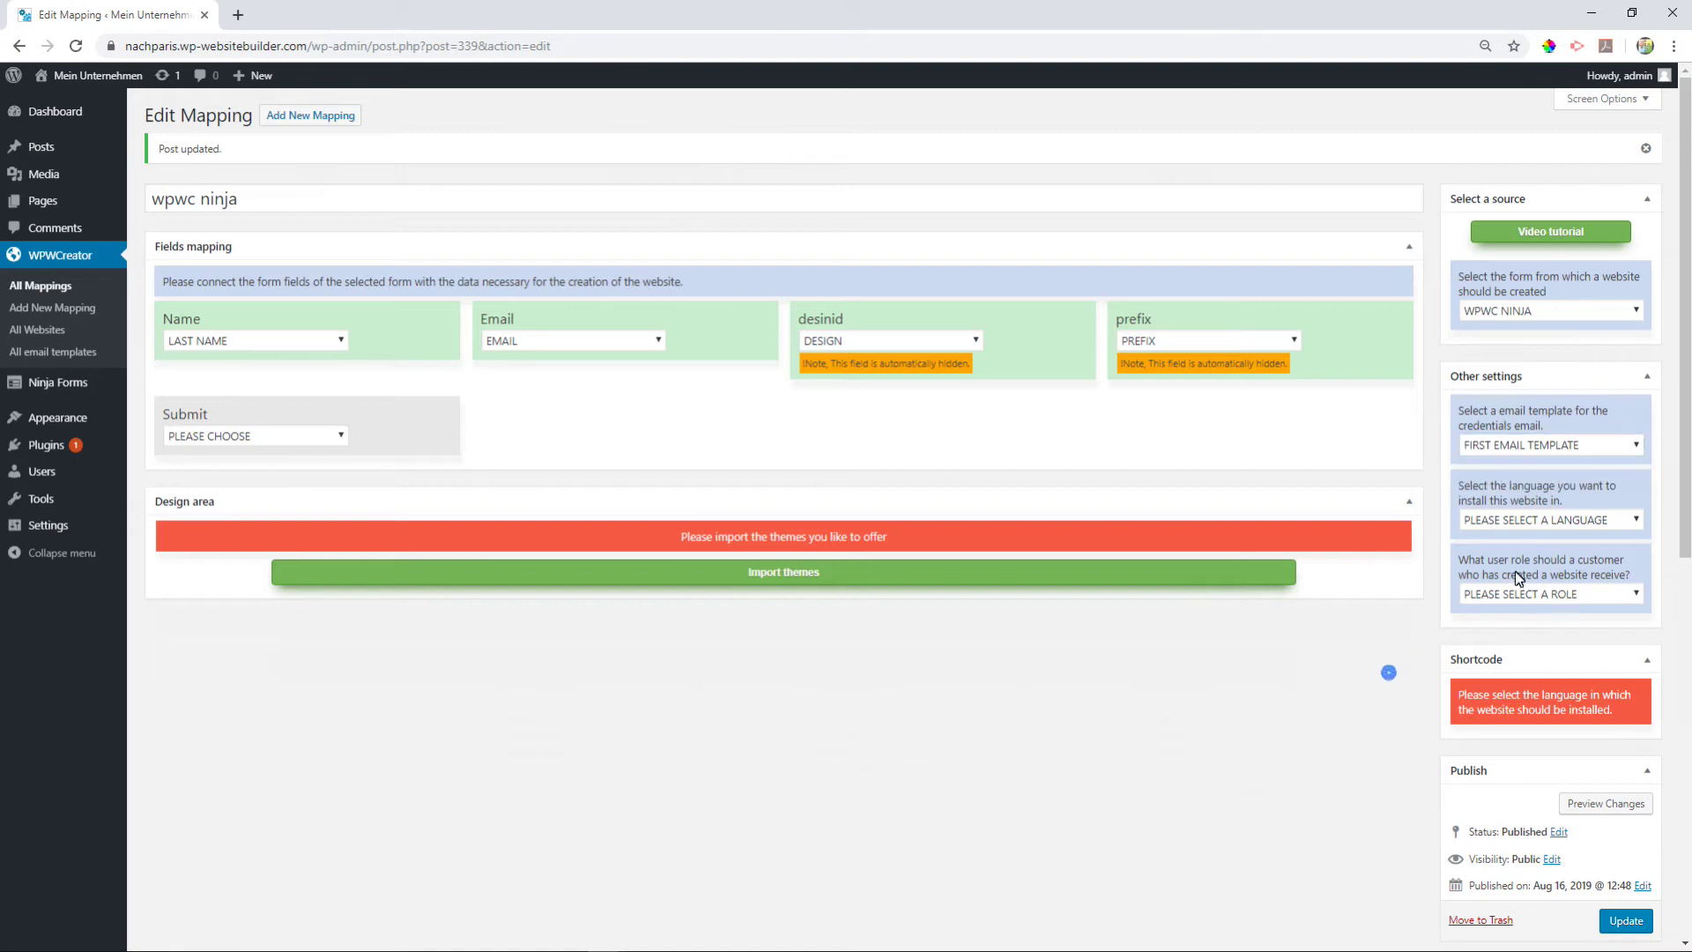
Set the installation language to ENGLISH and the customer role to EDITOR
click(1574, 519)
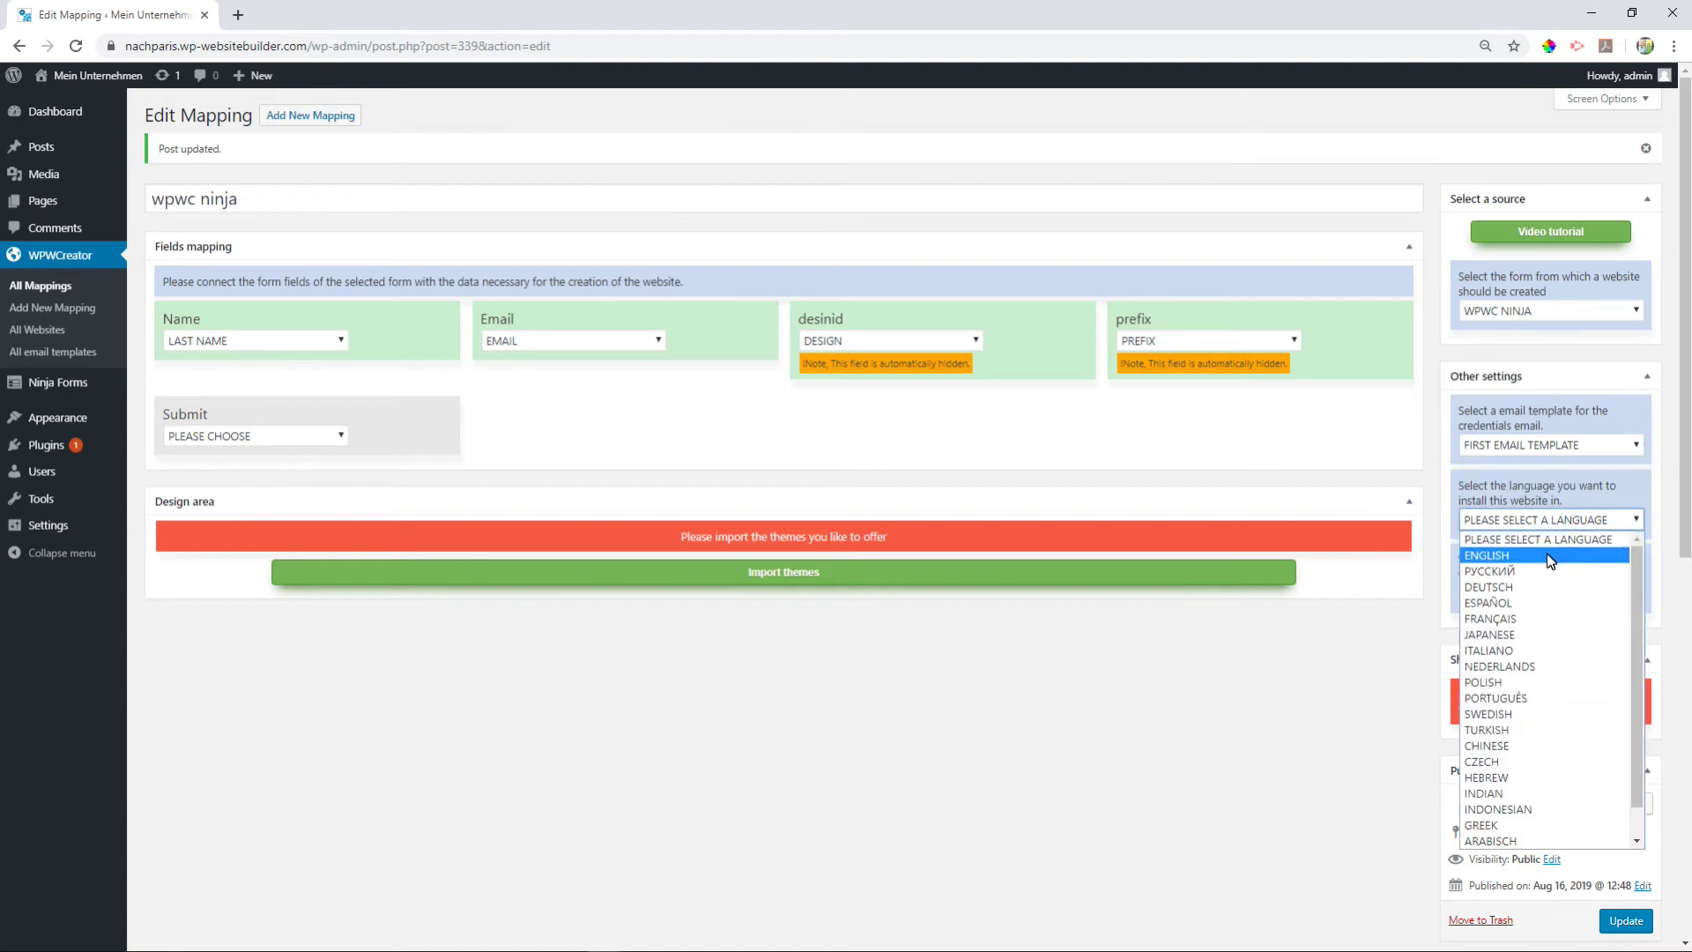
click(1488, 556)
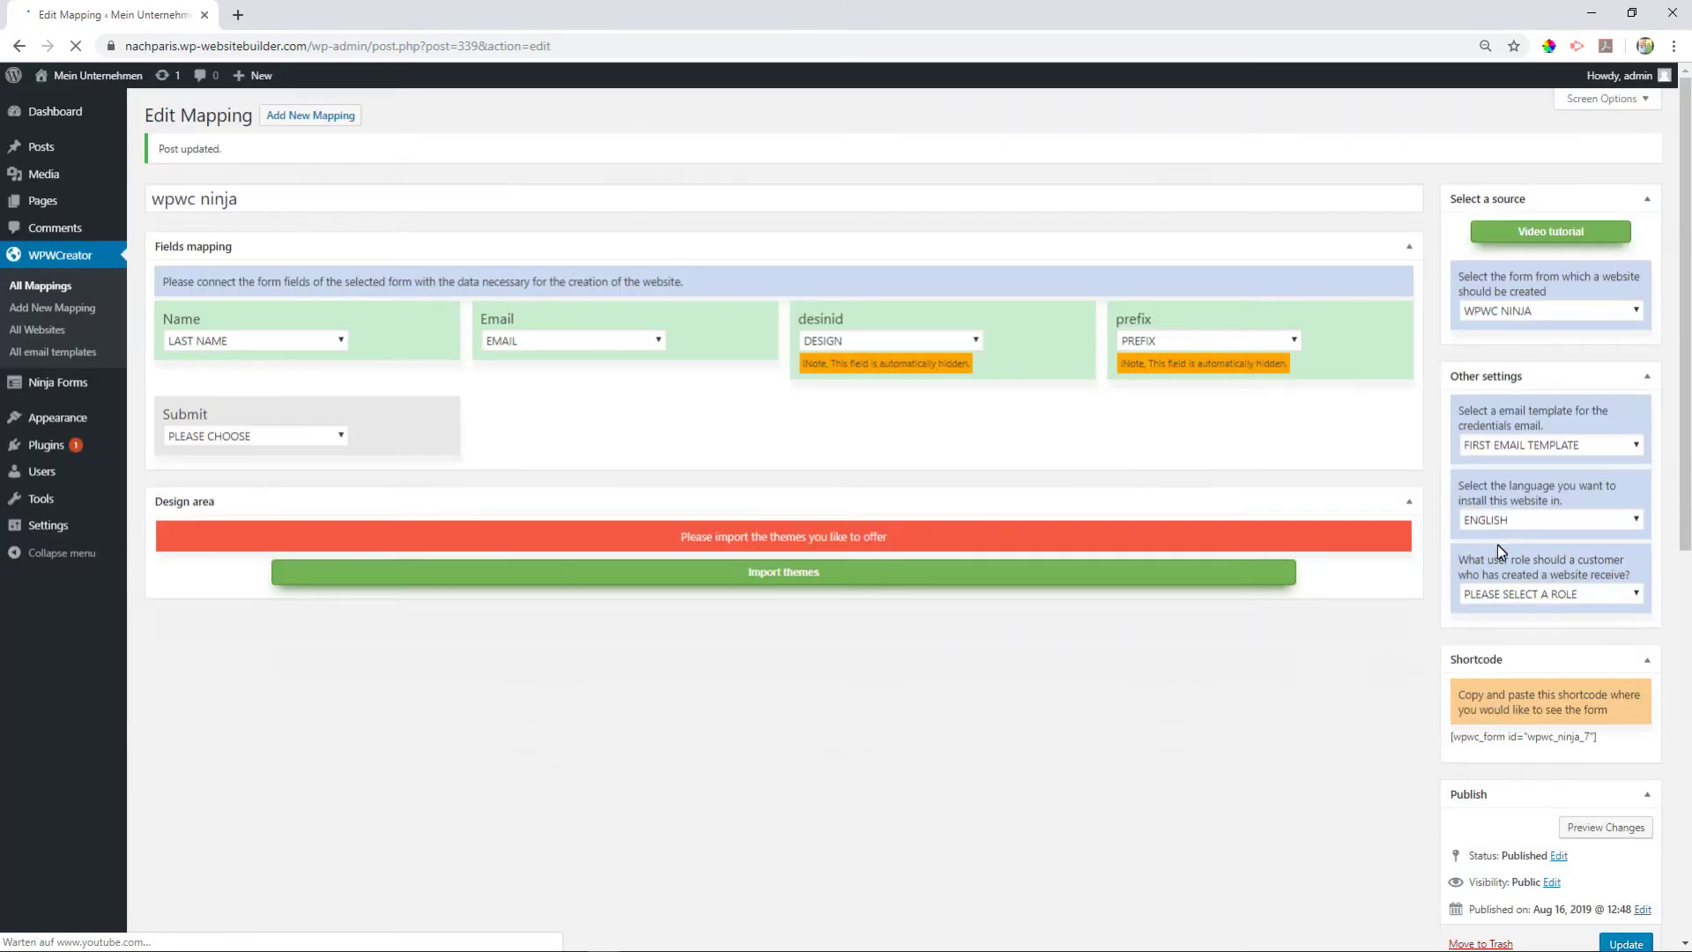
click(1532, 595)
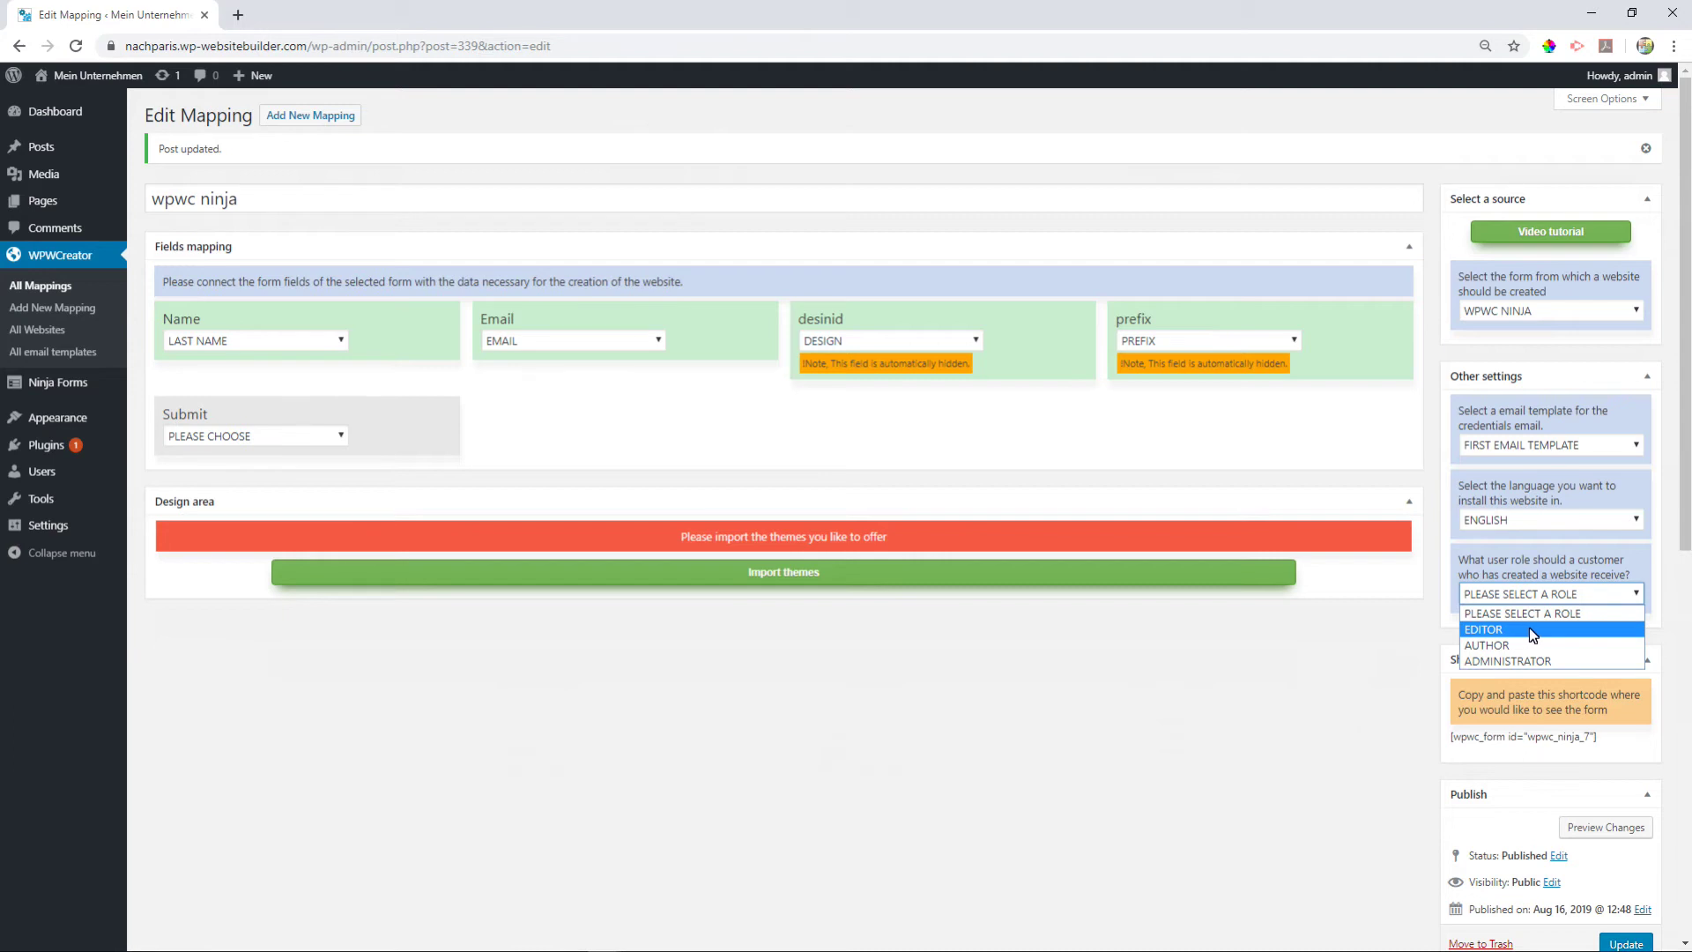
click(1524, 628)
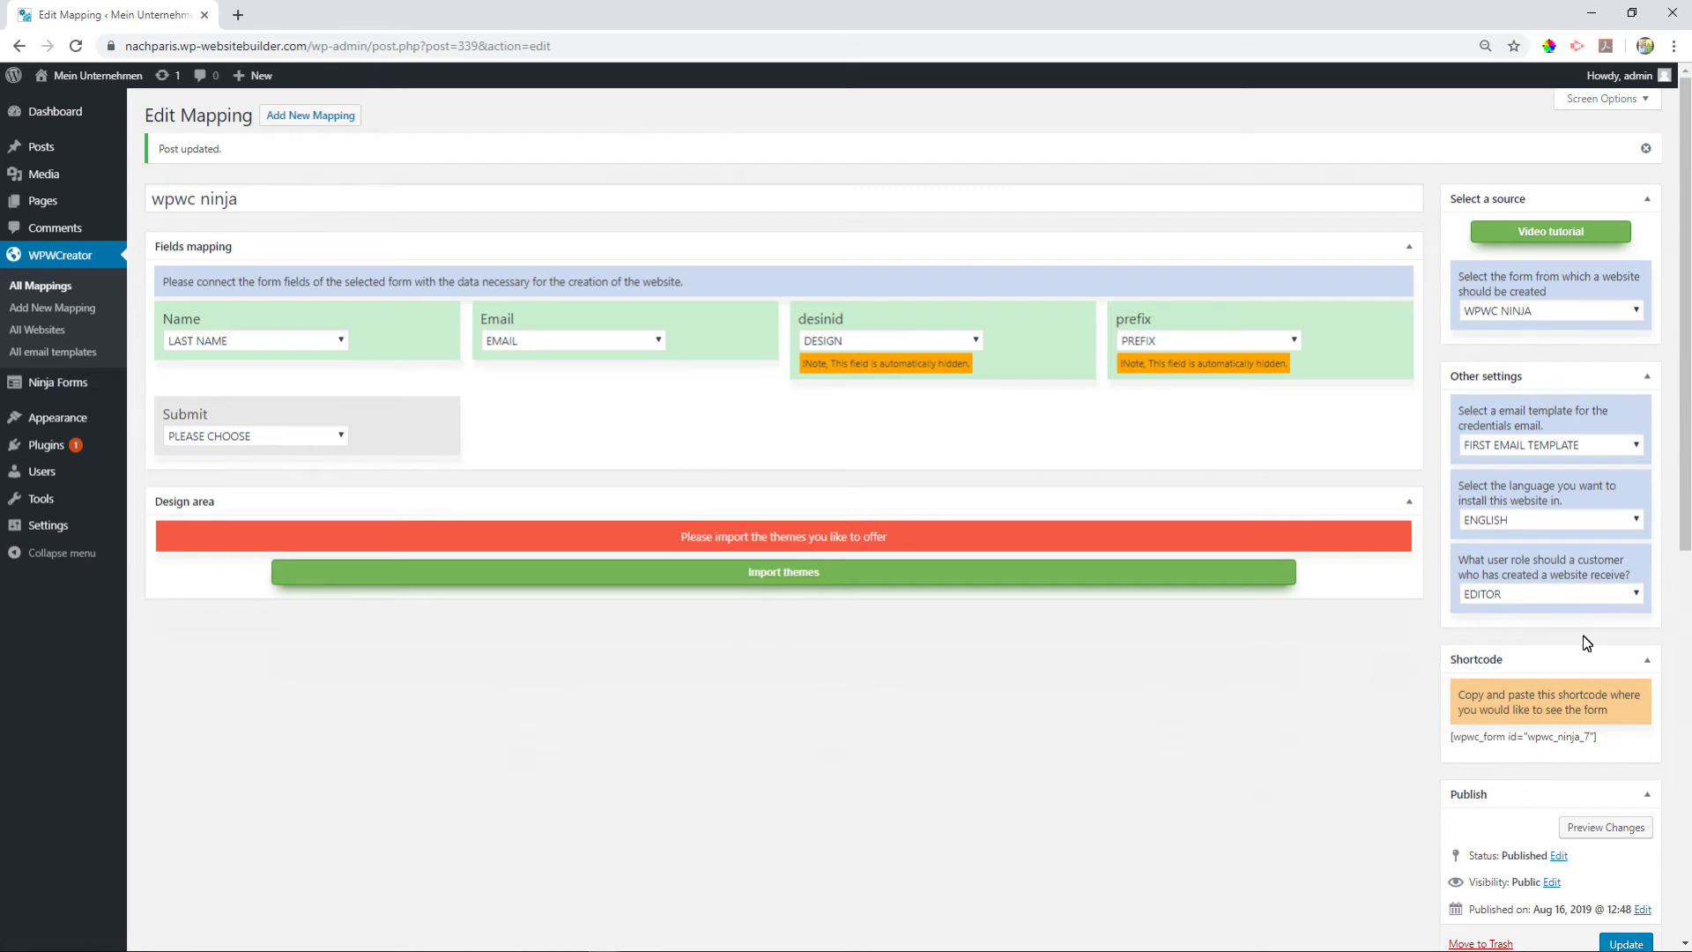
Mark all six free Astra themes YES in the importer and import them into the mapping
click(779, 570)
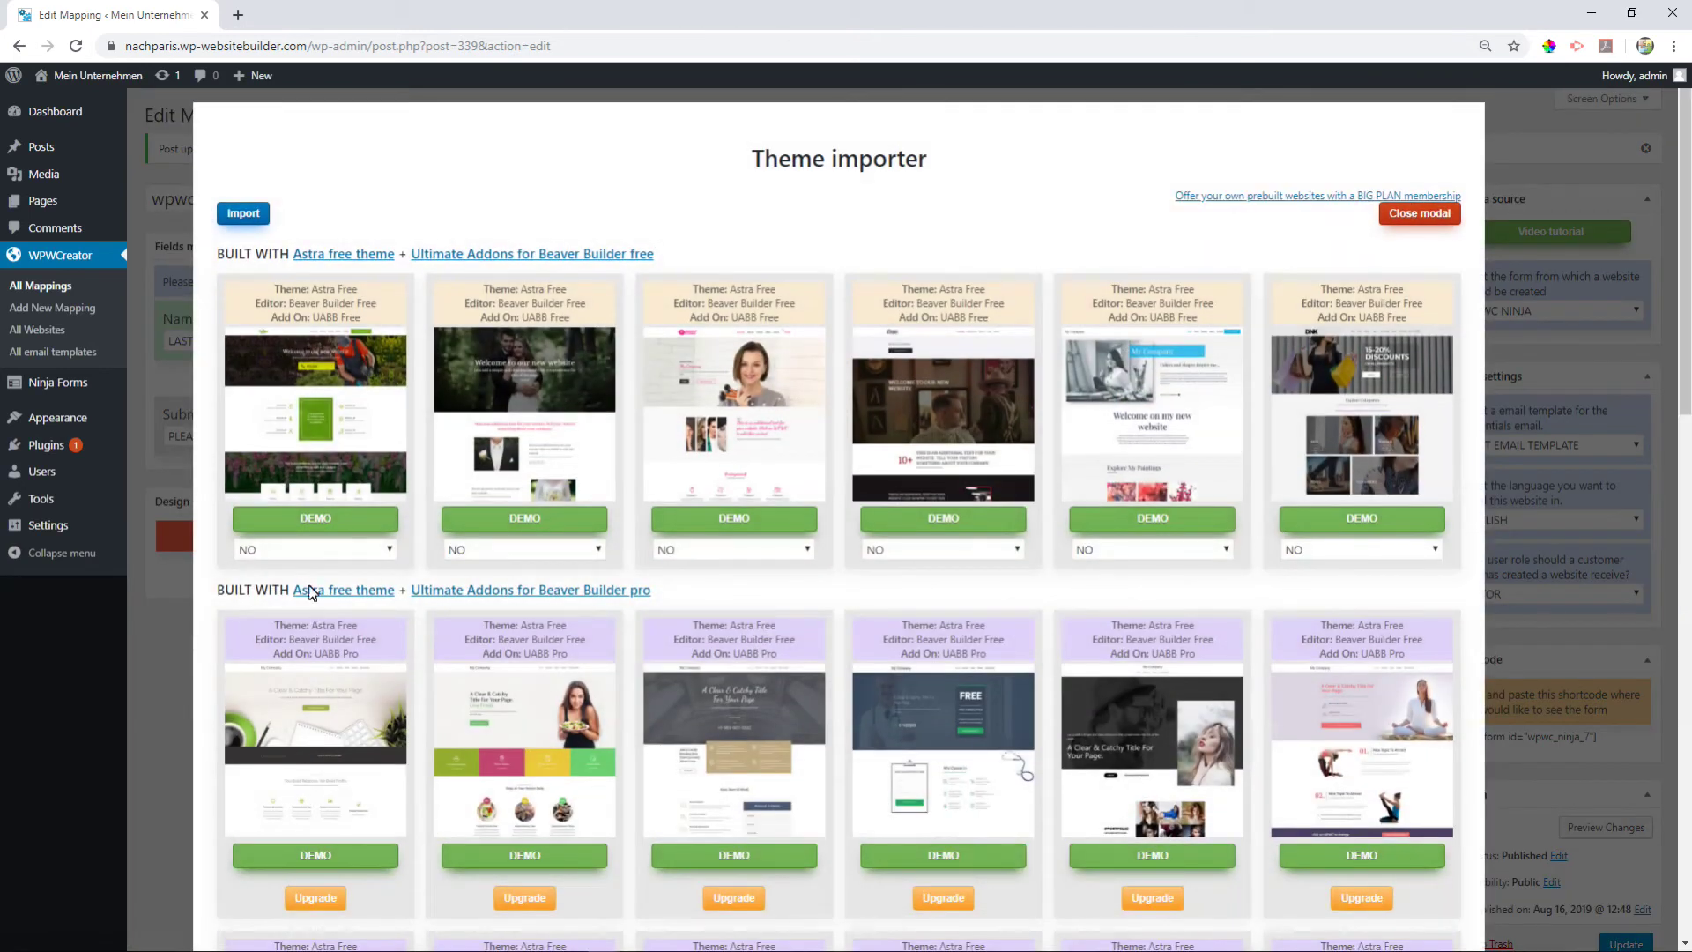
click(319, 554)
click(312, 585)
click(488, 554)
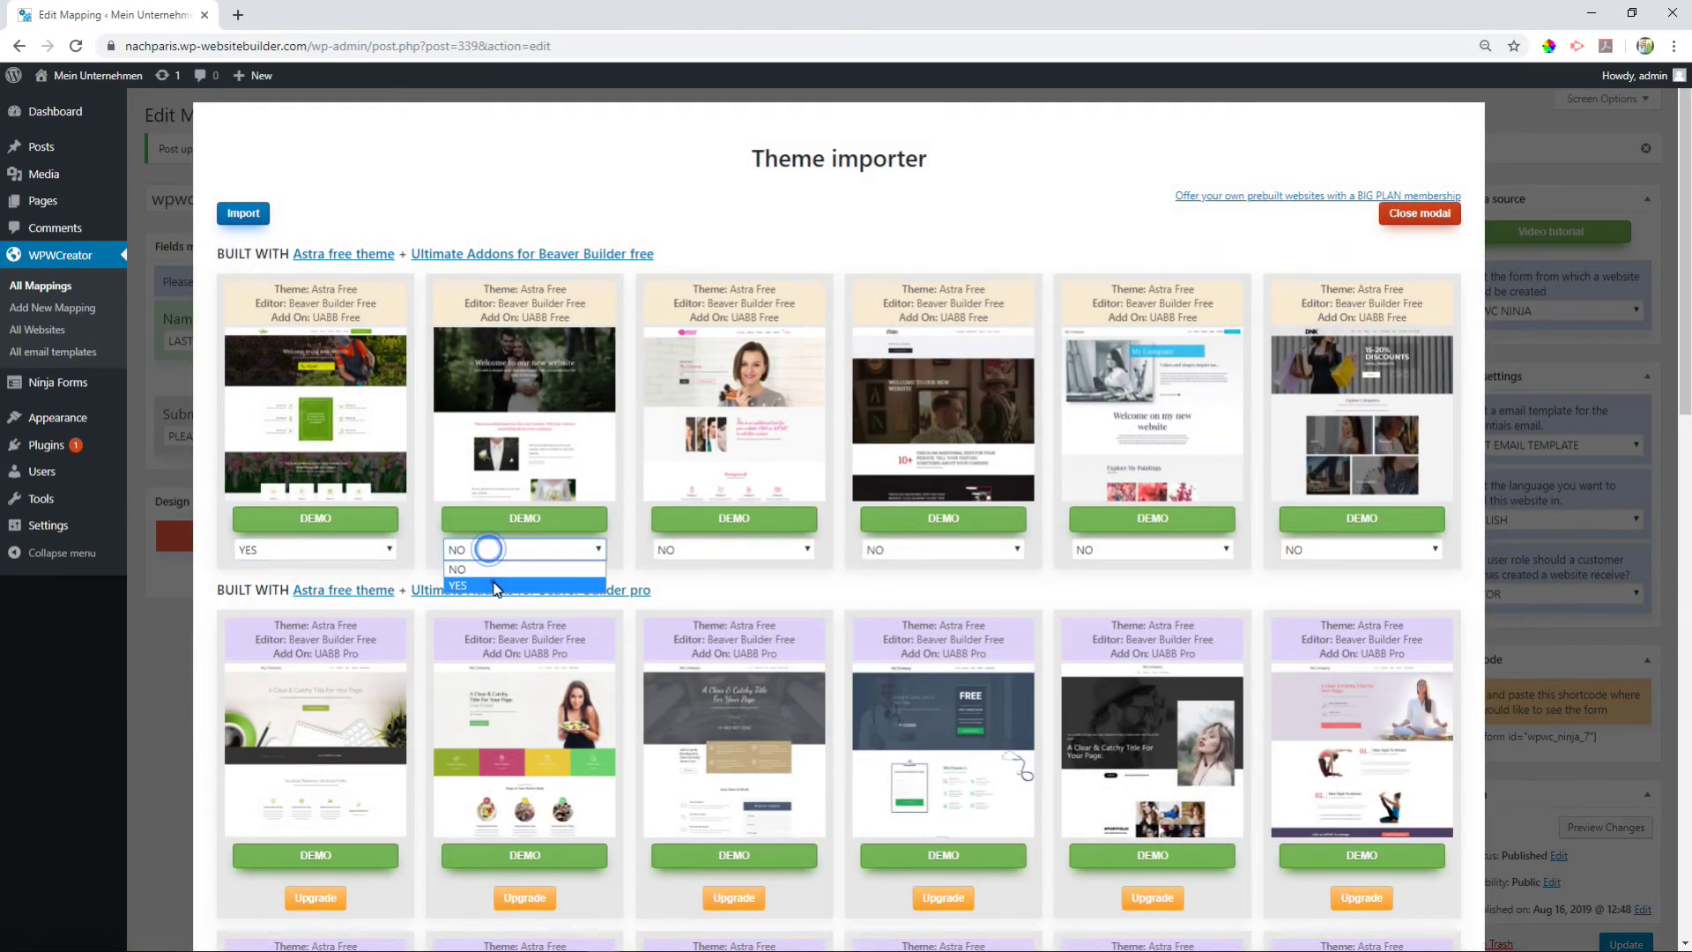
click(490, 583)
click(692, 554)
click(701, 584)
click(888, 554)
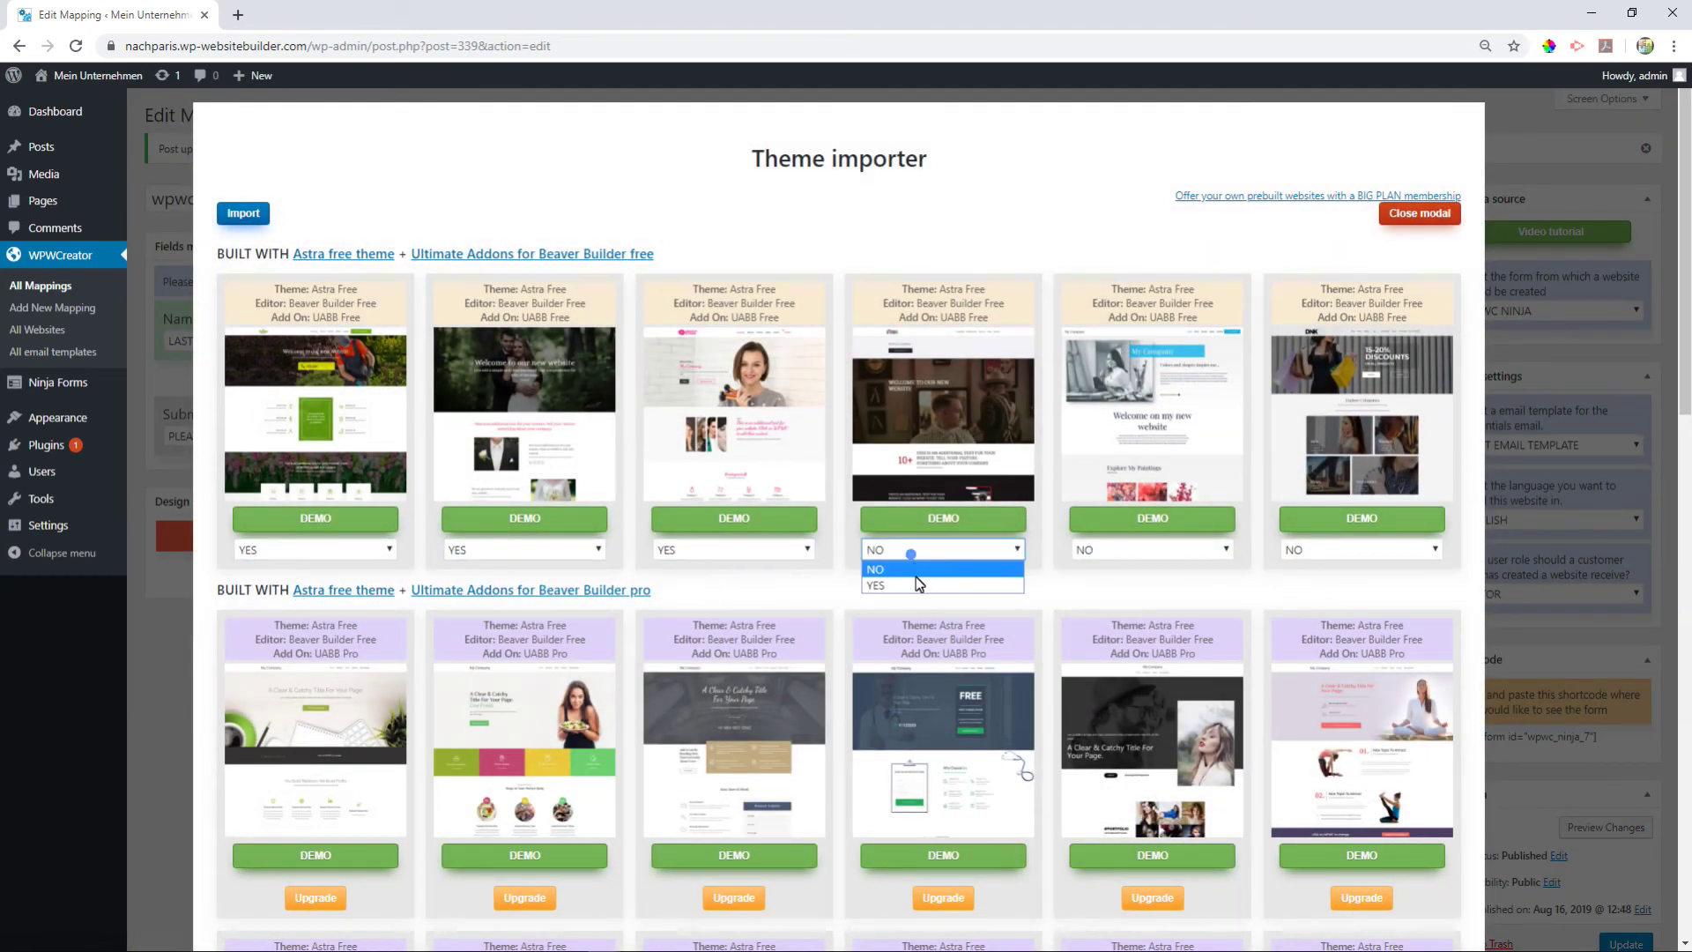
click(910, 584)
click(1104, 555)
click(1111, 586)
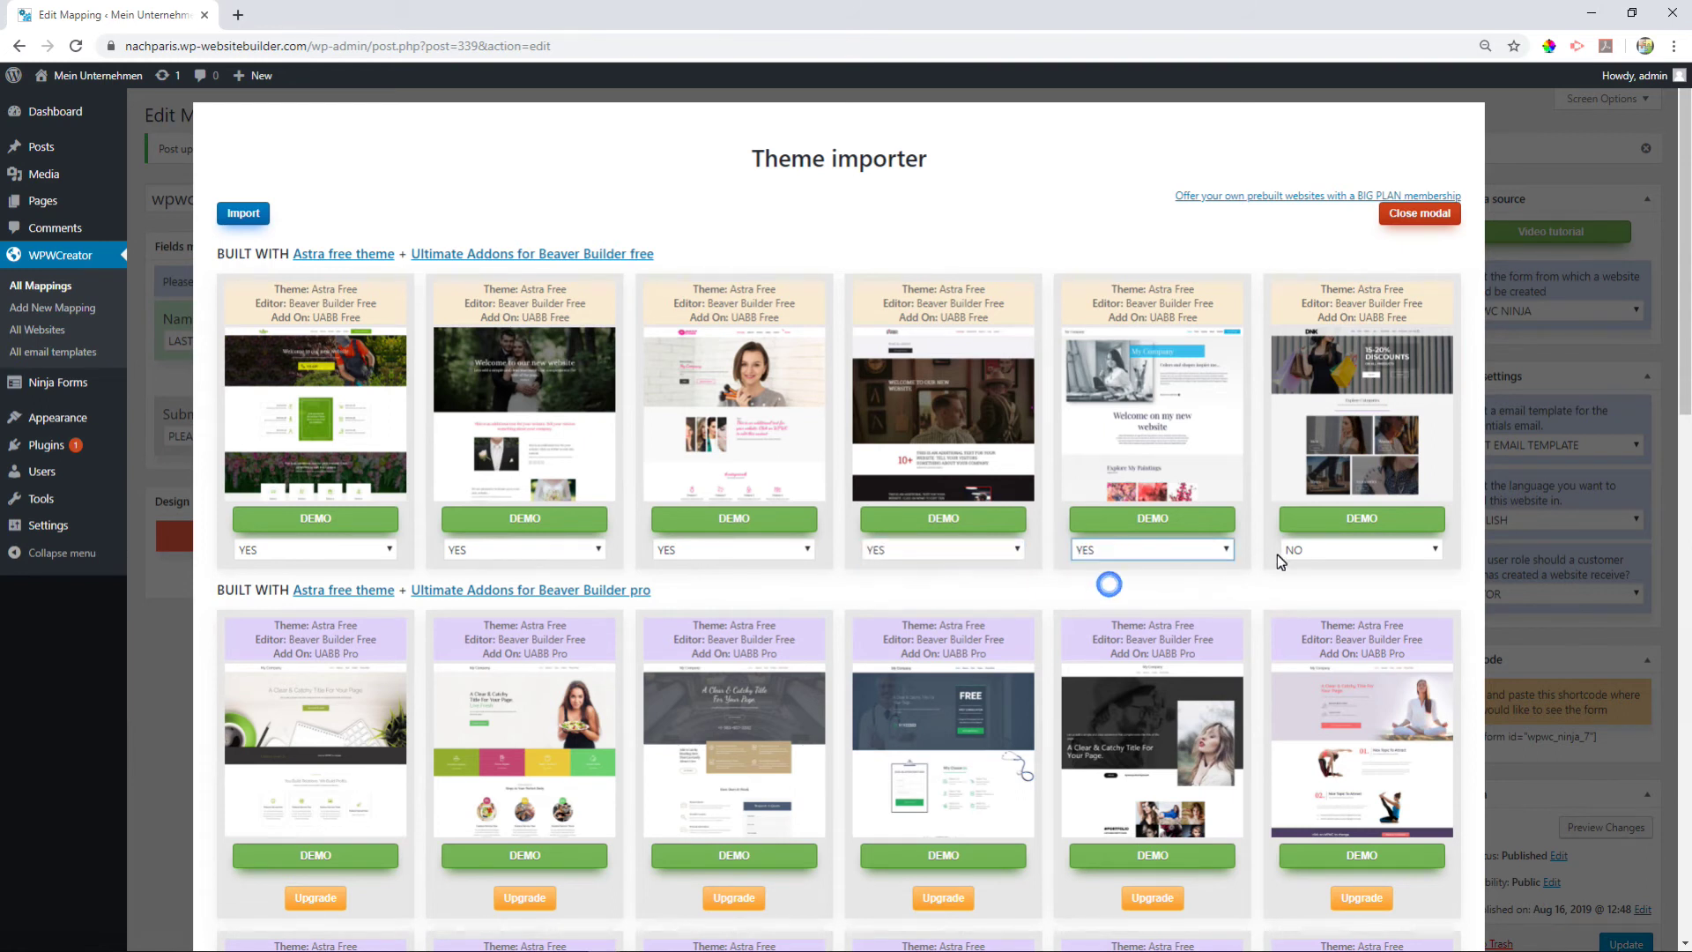
click(1288, 554)
click(1304, 587)
scroll(1059, 704, down, 5)
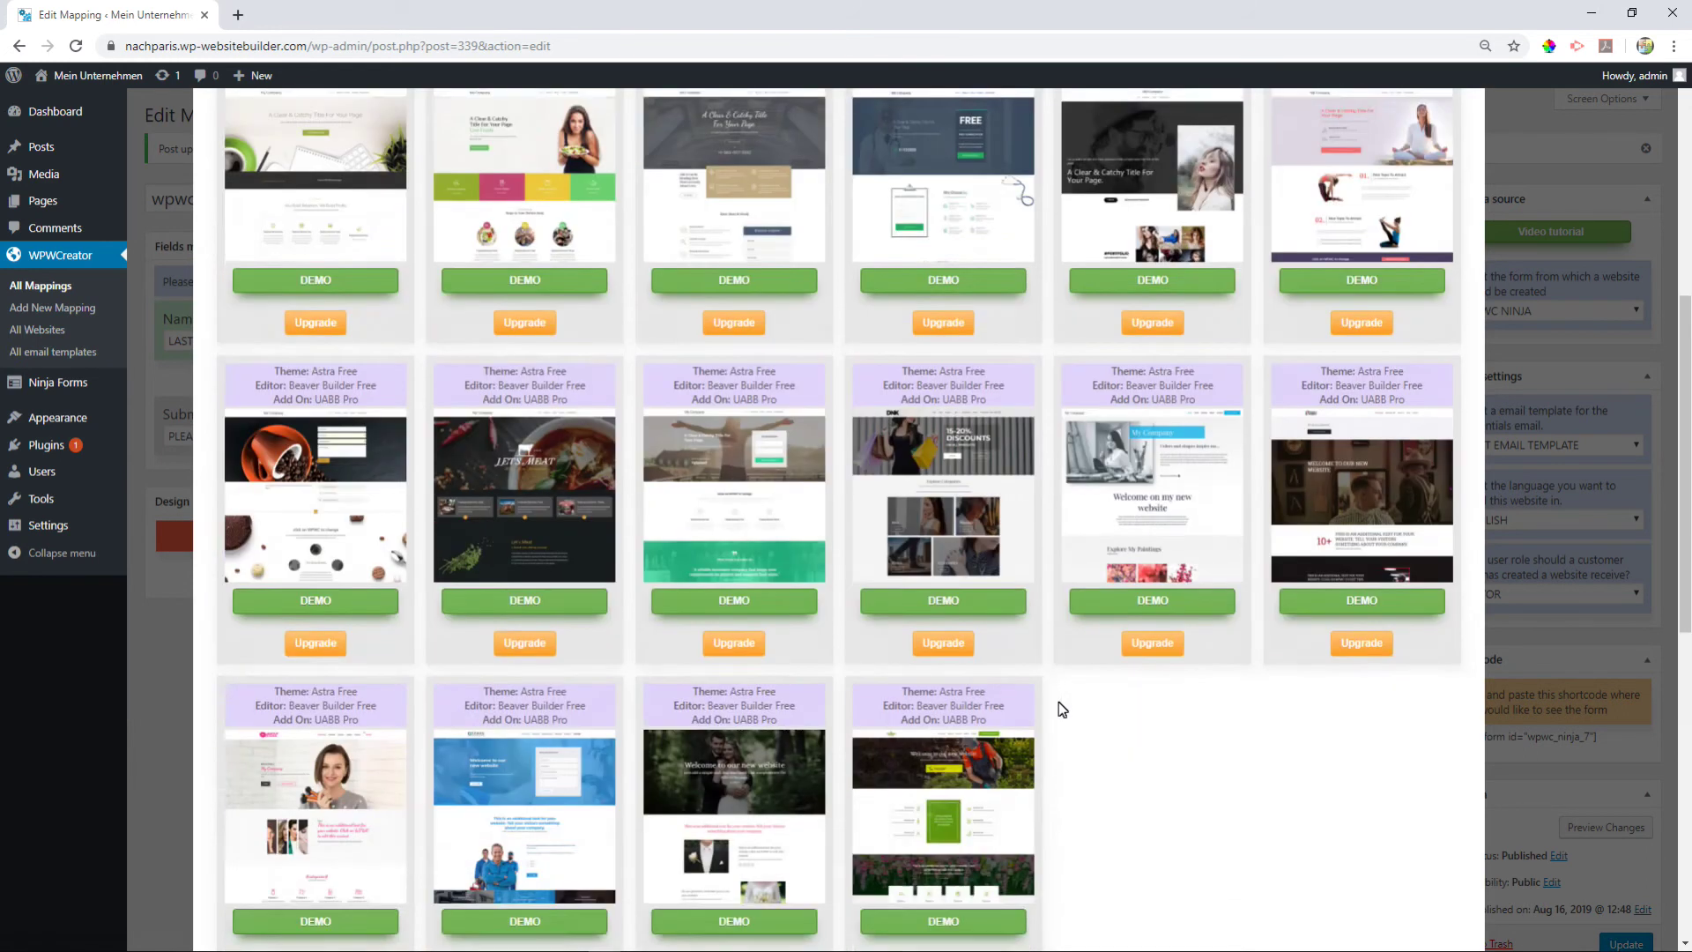
scroll(1058, 702, down, 3)
scroll(1058, 700, down, 2)
scroll(1057, 699, up, 3)
scroll(1058, 688, up, 4)
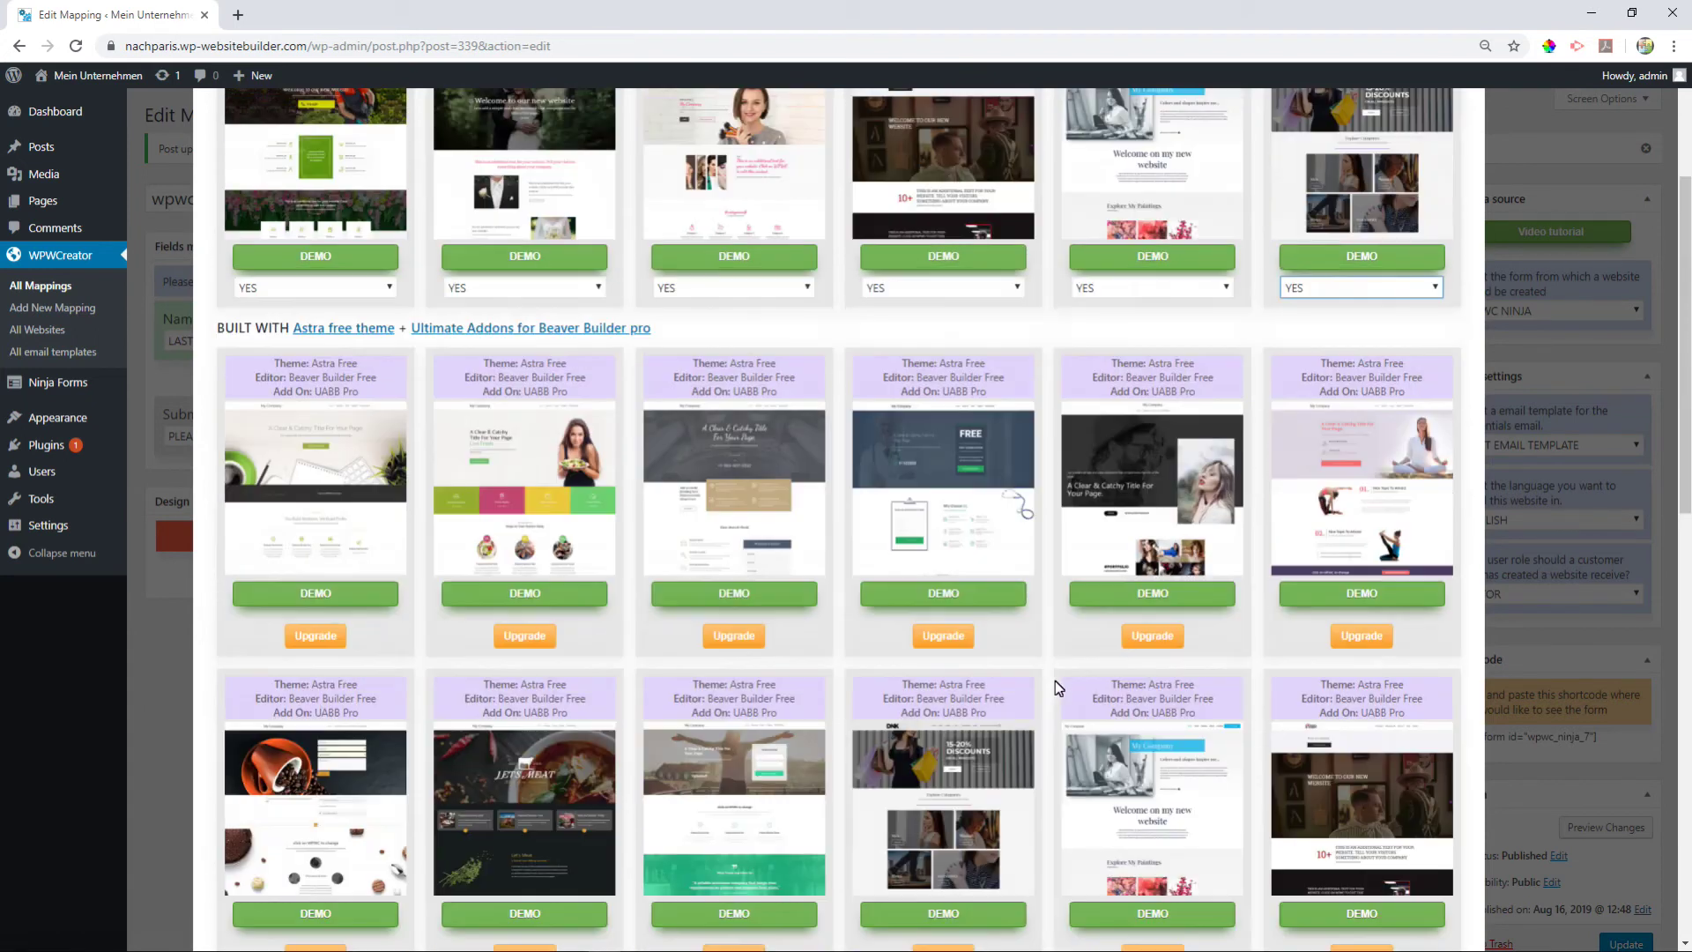
scroll(1056, 682, up, 3)
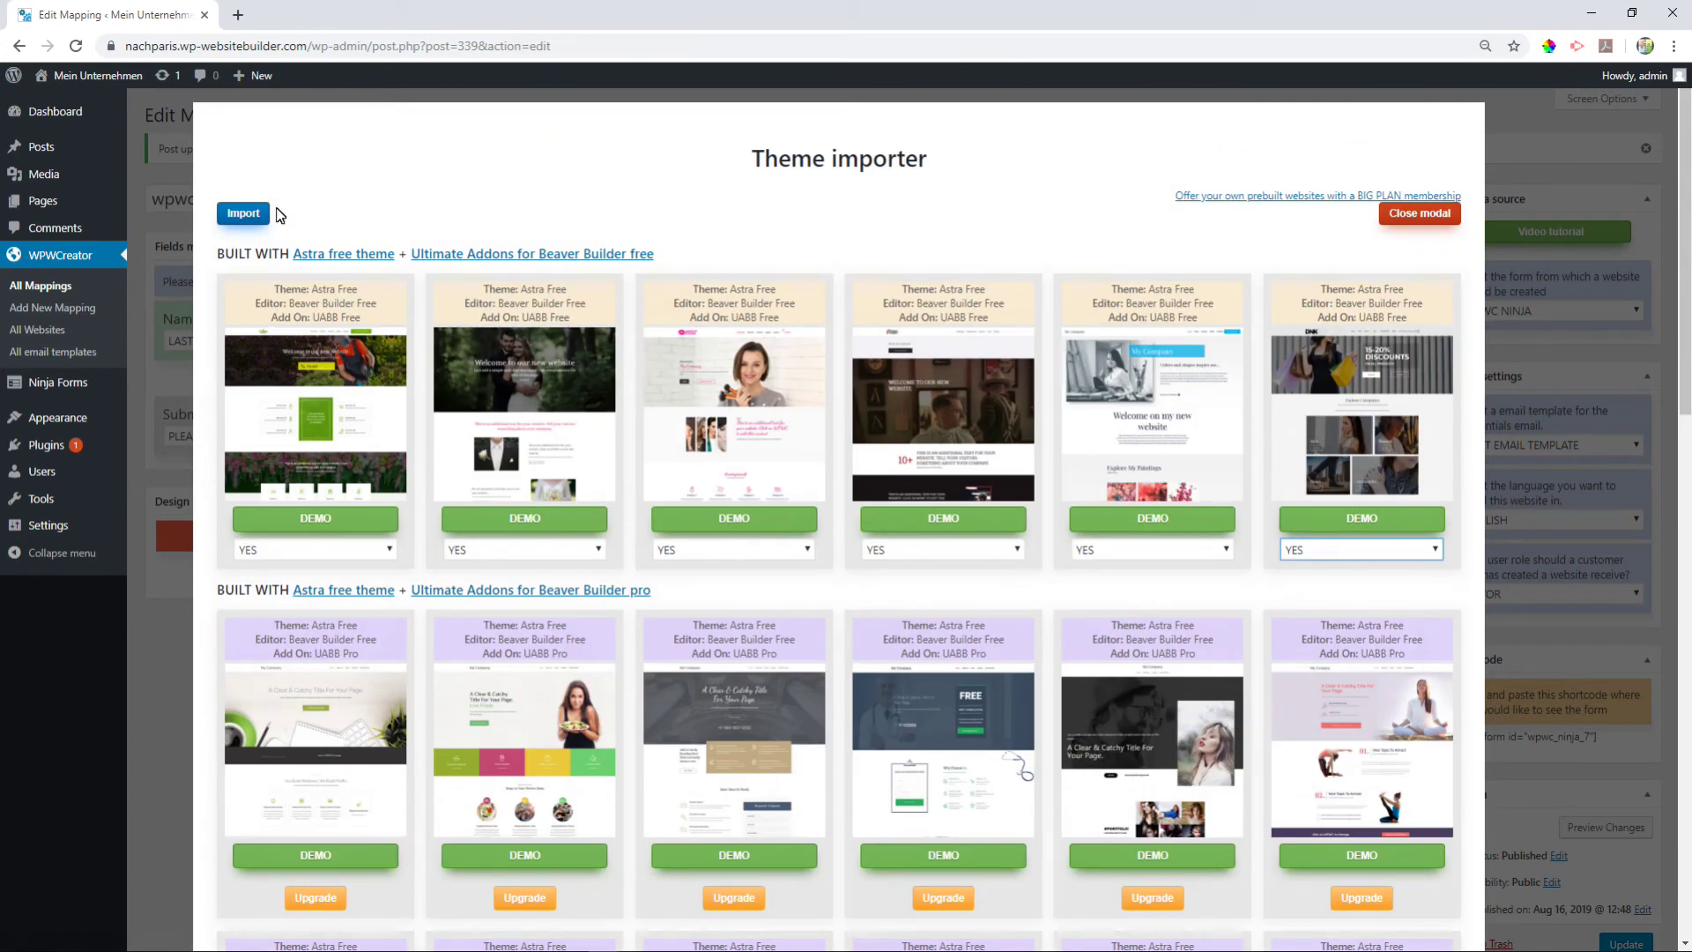
click(244, 214)
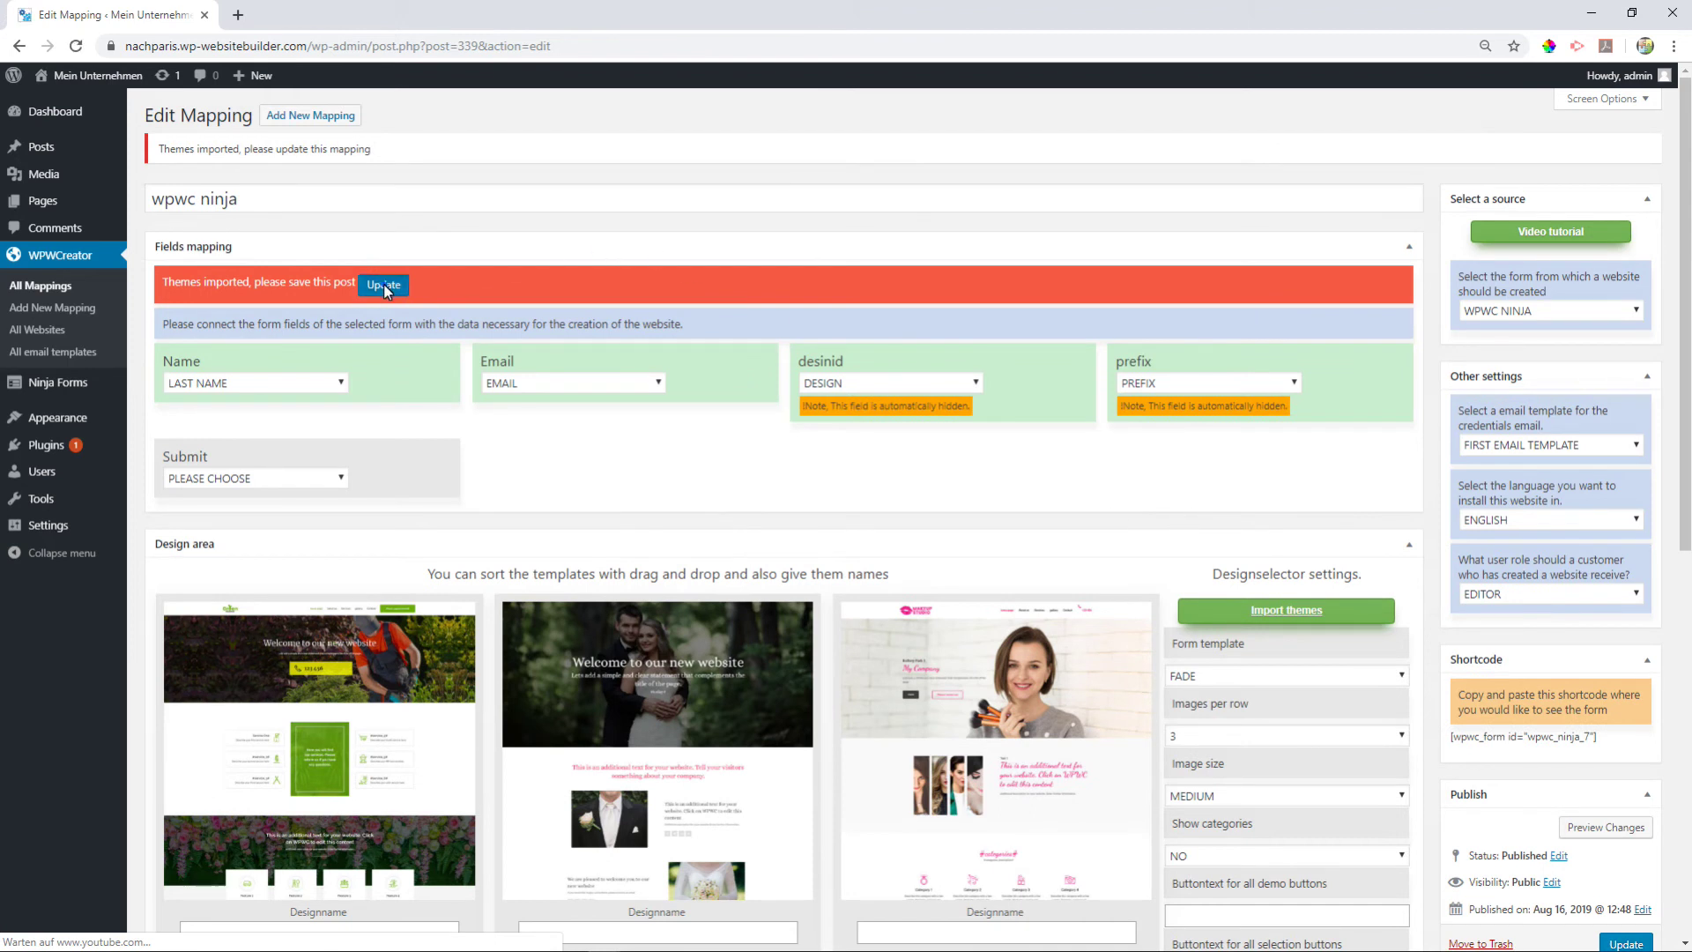
Update the 'wpwc ninja' mapping, copy its shortcode, and go to the Pages list
click(383, 285)
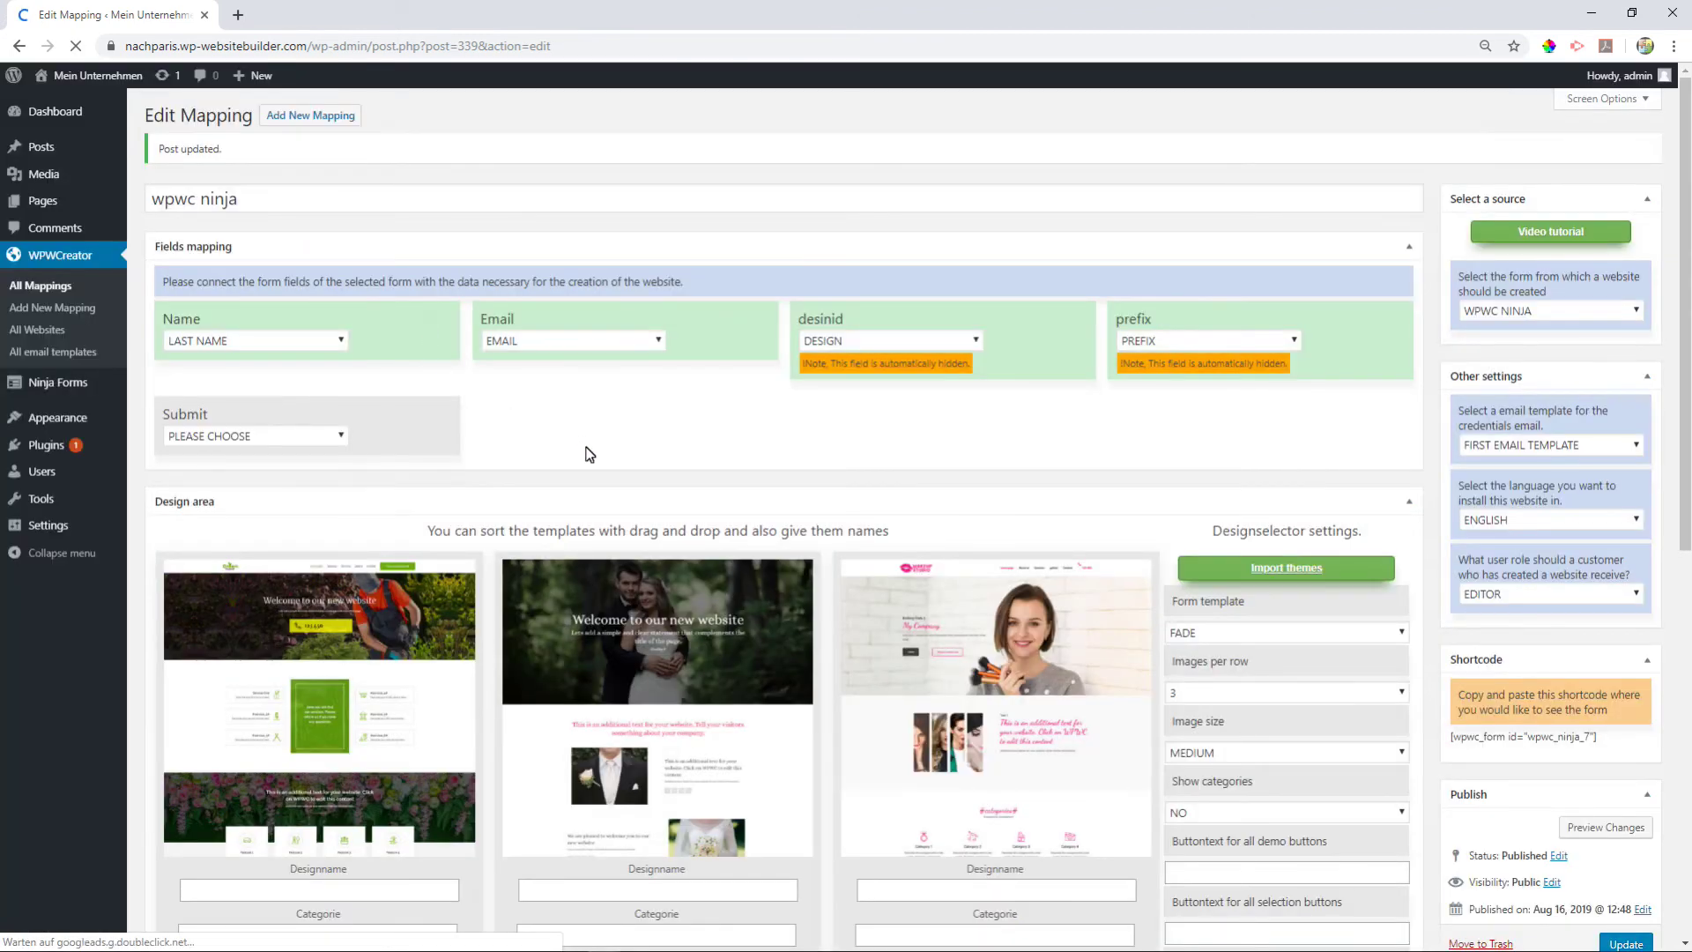
scroll(586, 453, down, 5)
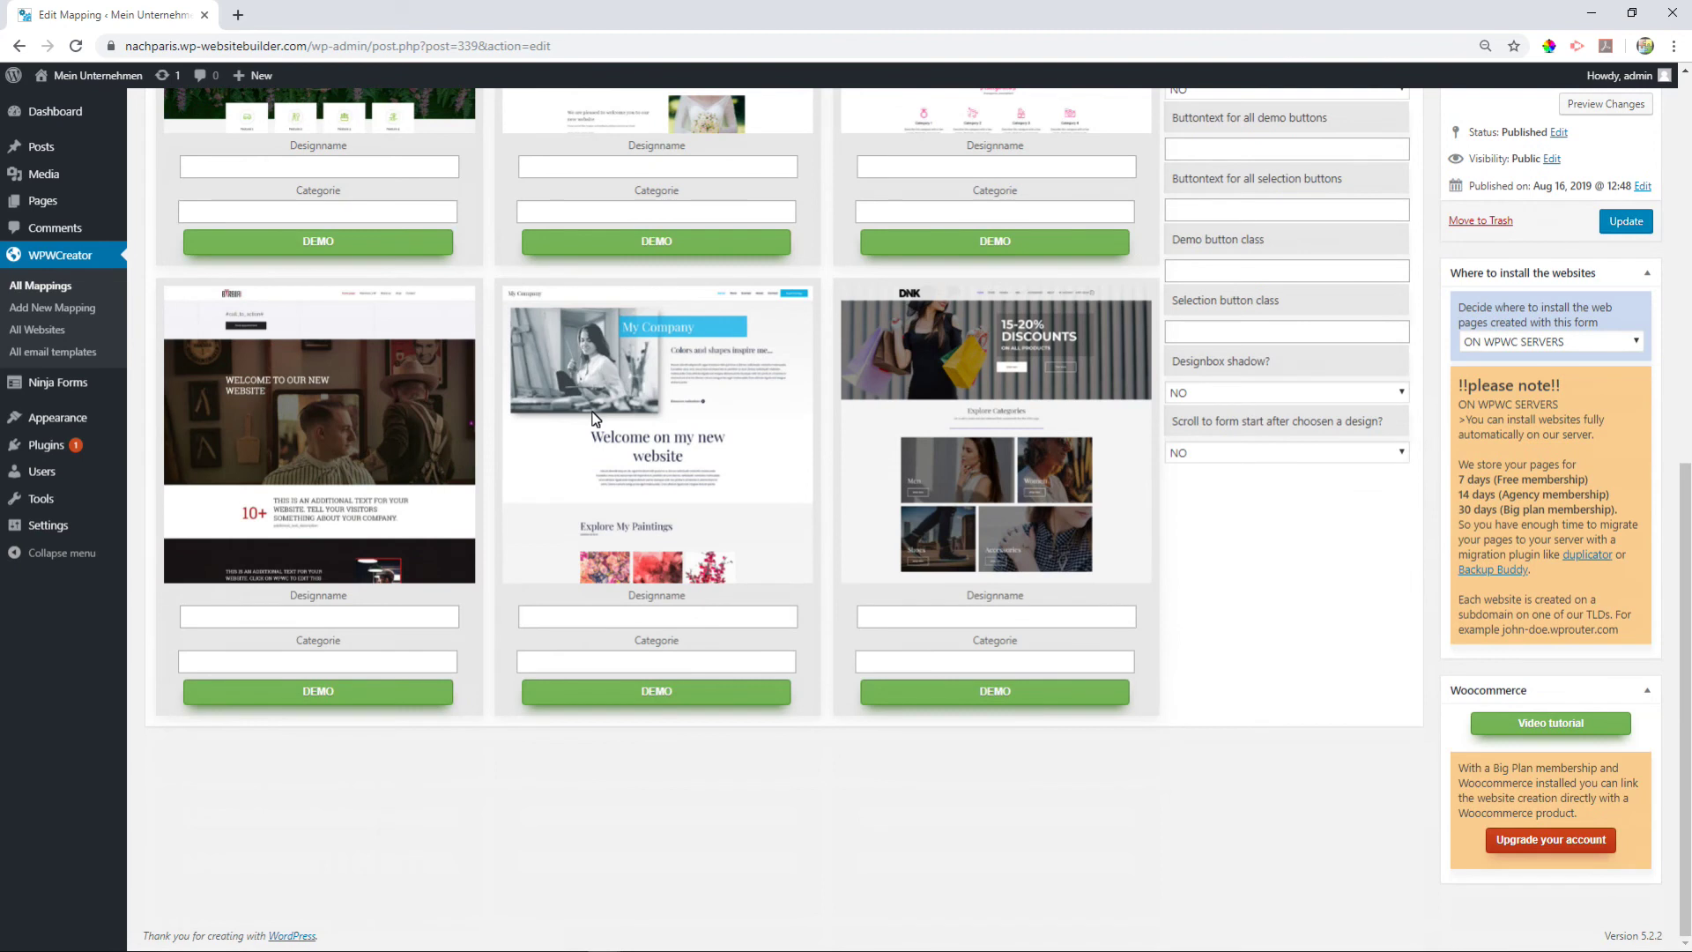
scroll(595, 436, up, 5)
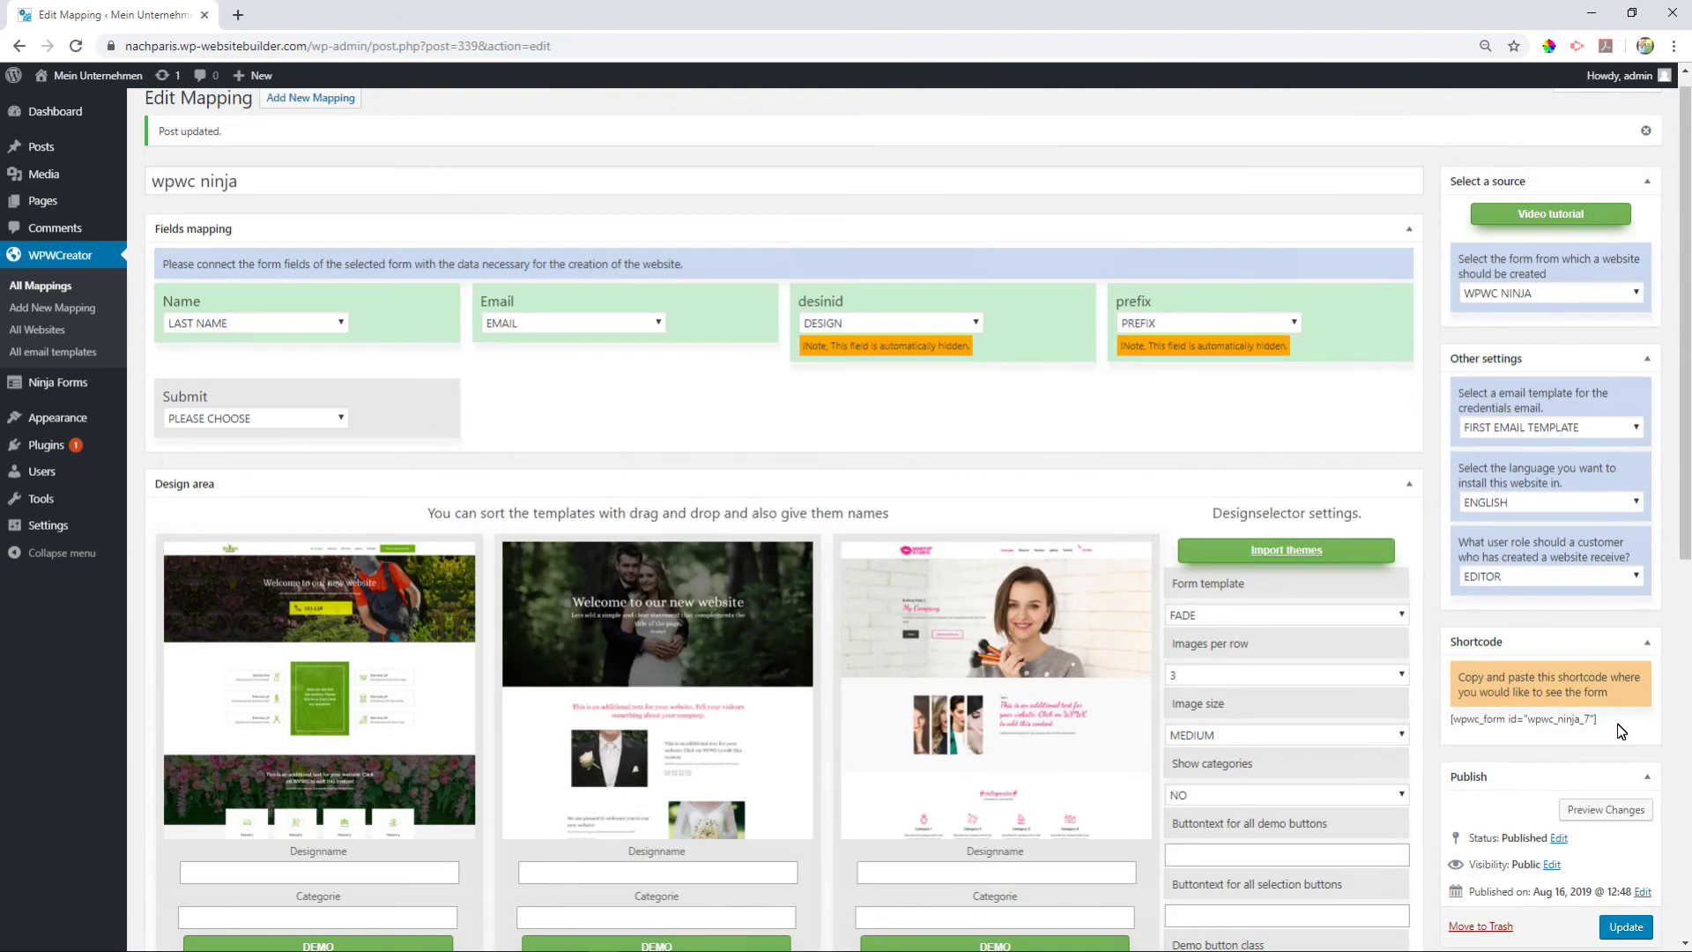
drag(1603, 721, 1456, 724)
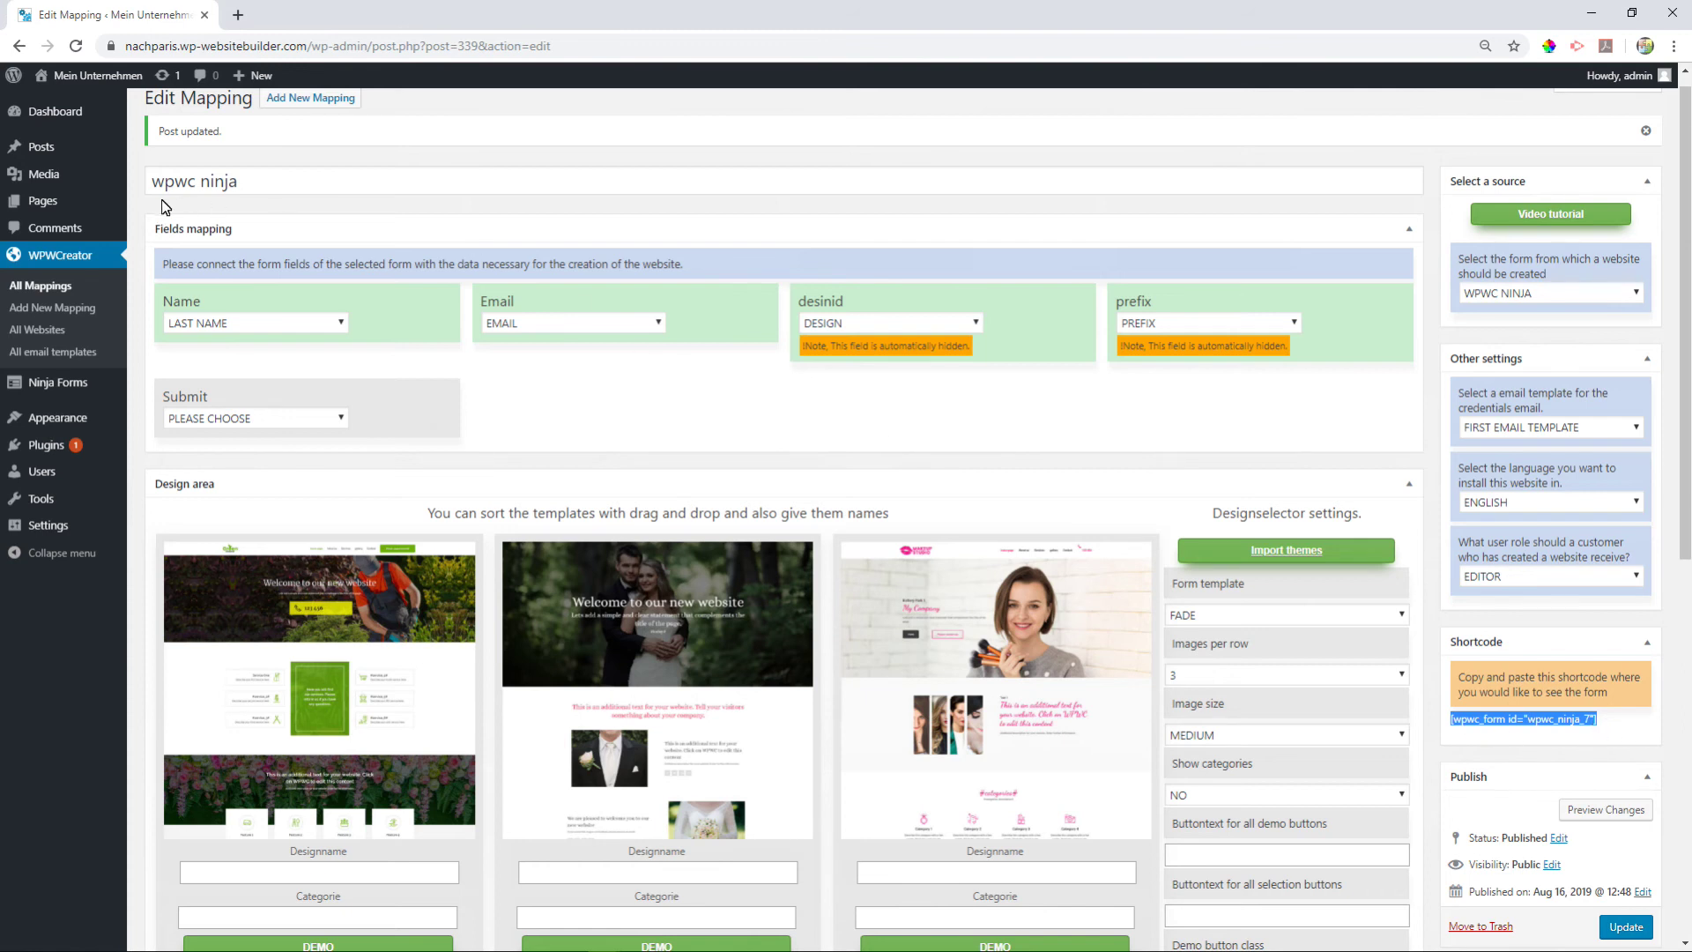
click(43, 201)
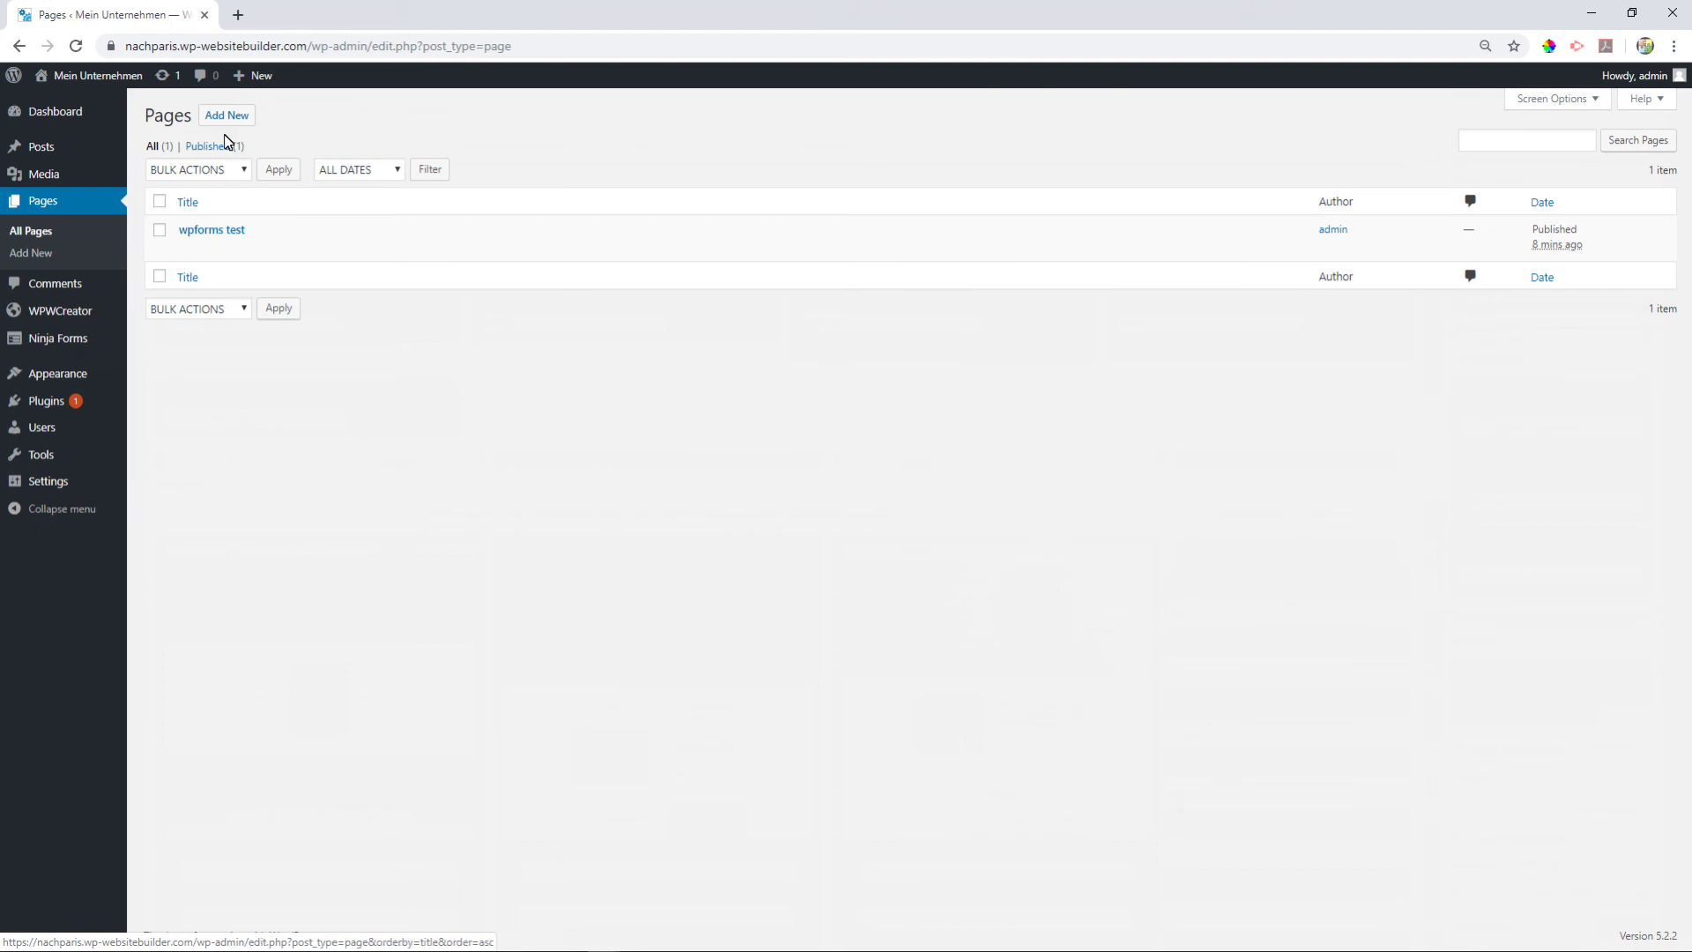
Create a new page with the pasted shortcode in its body and publish it
click(226, 117)
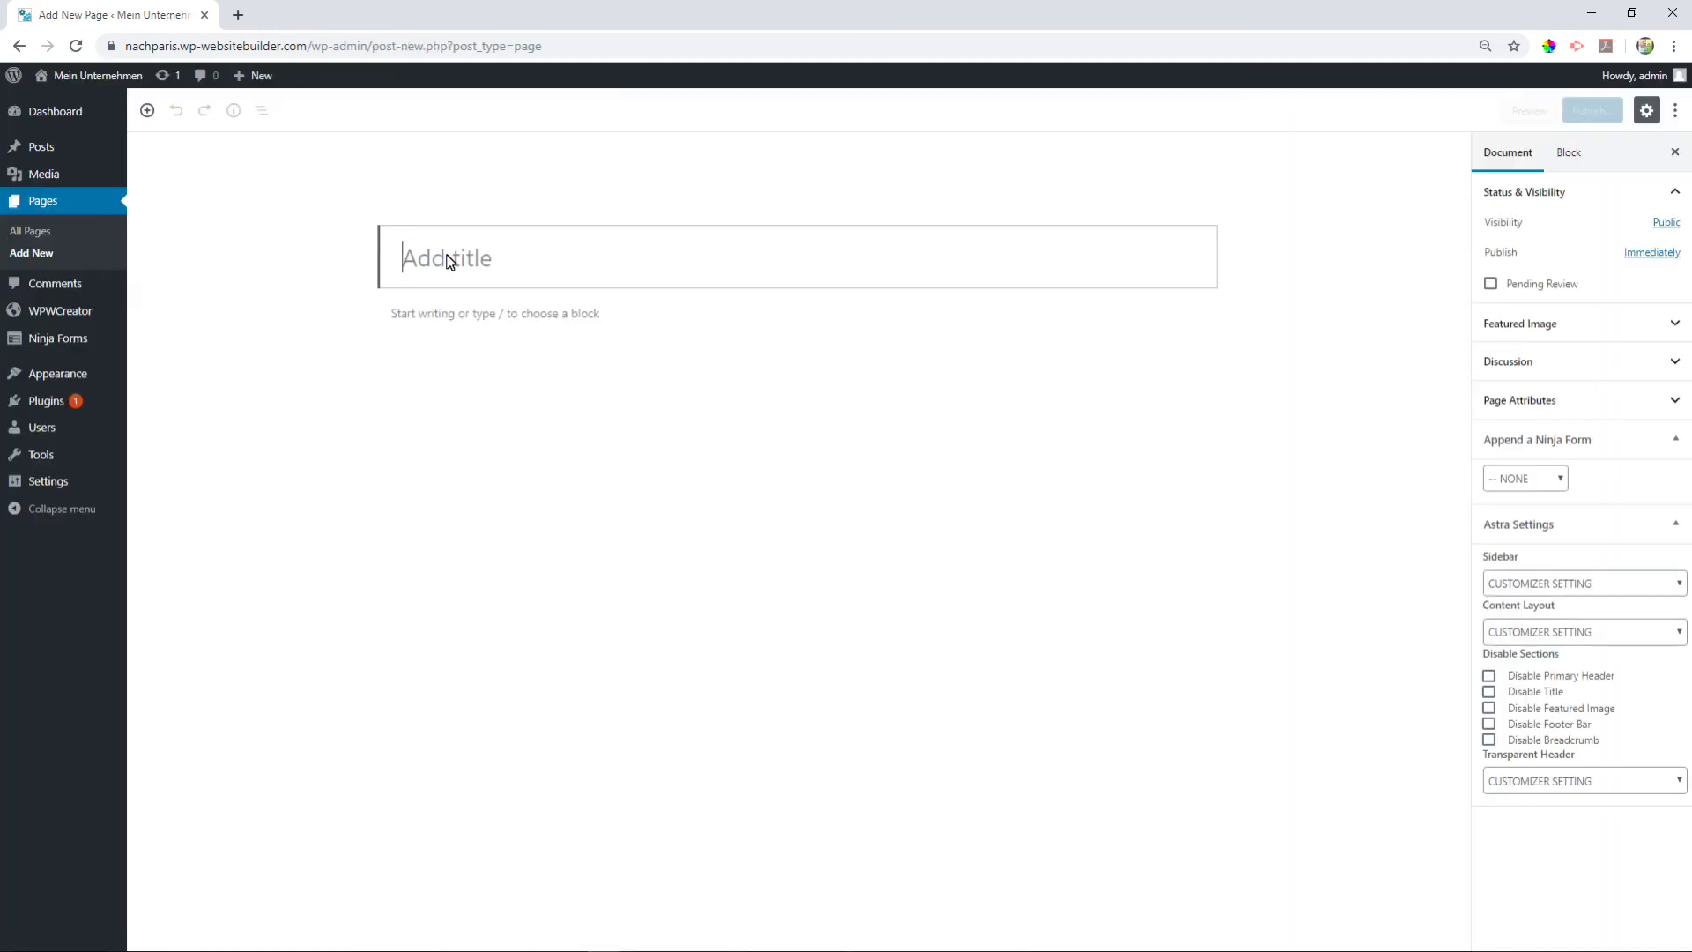
text(wpwc)
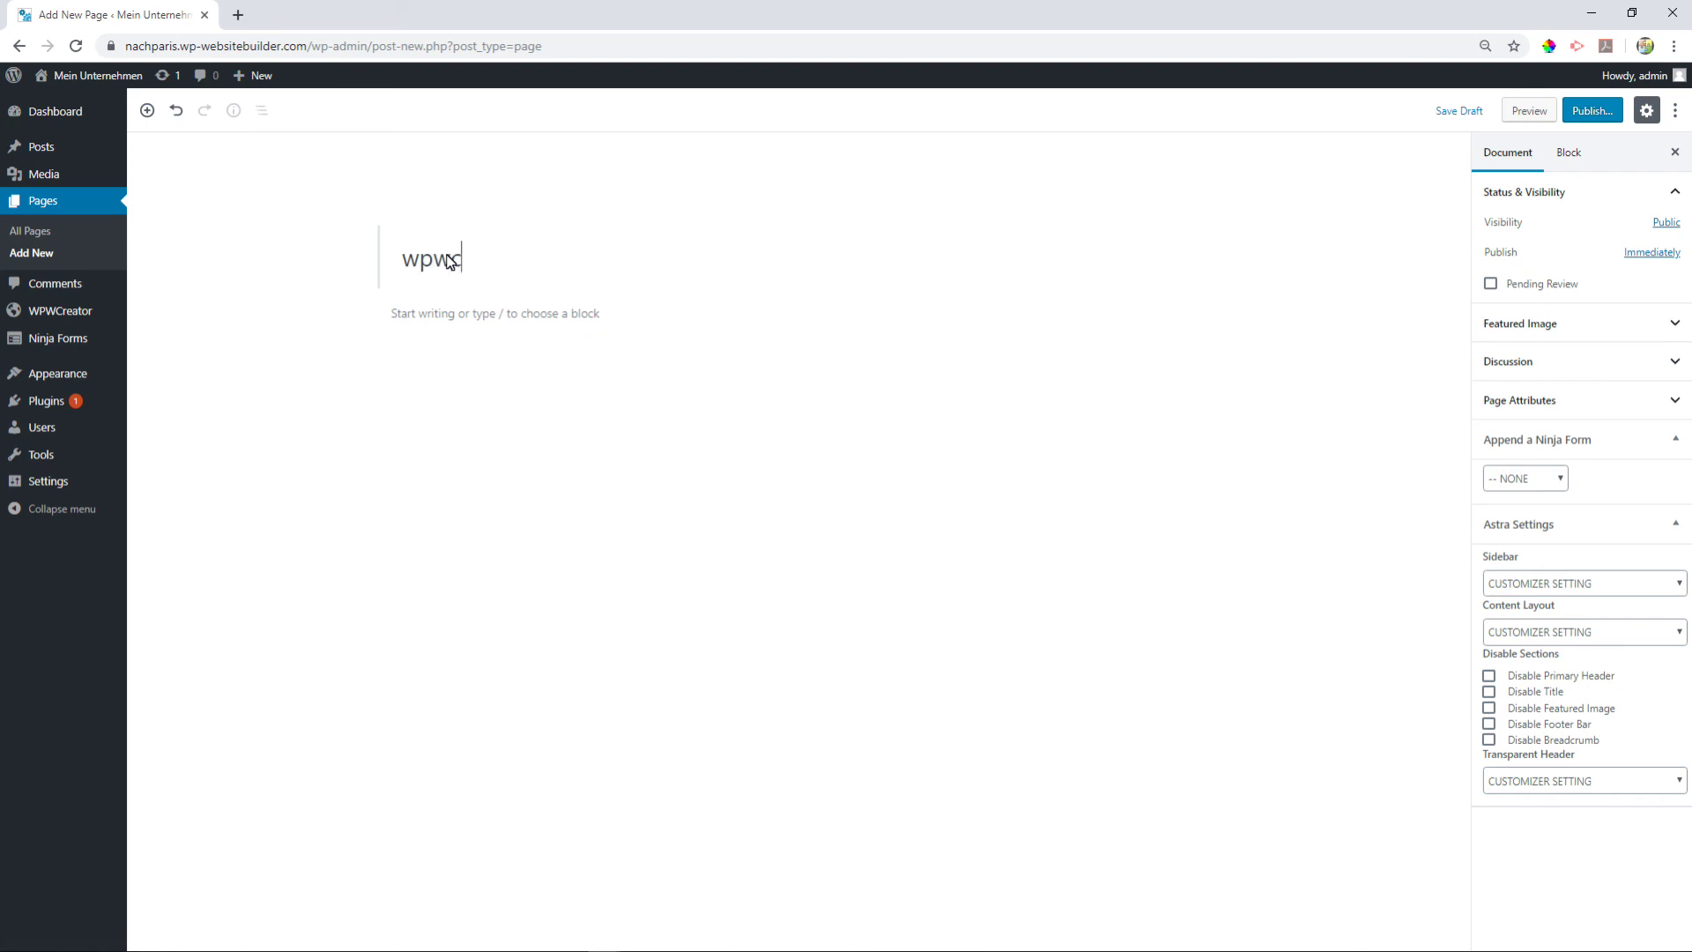
text( ninja)
click(603, 326)
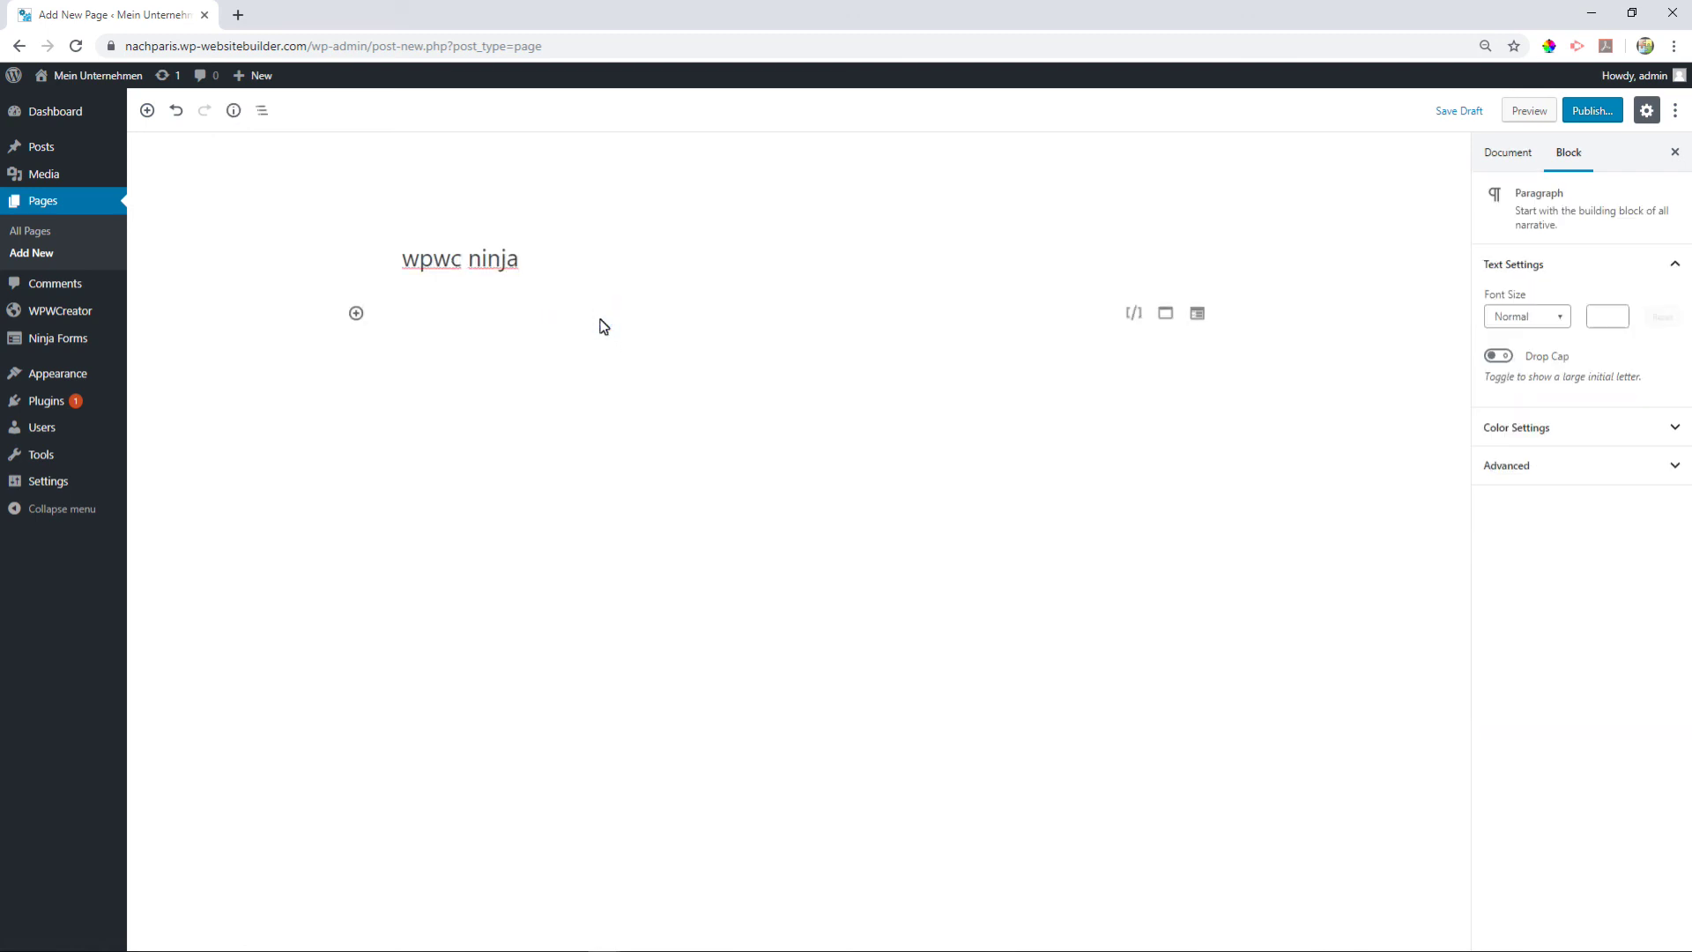
text([wpwc_form id="wpwc_ninja_7"])
click(1593, 110)
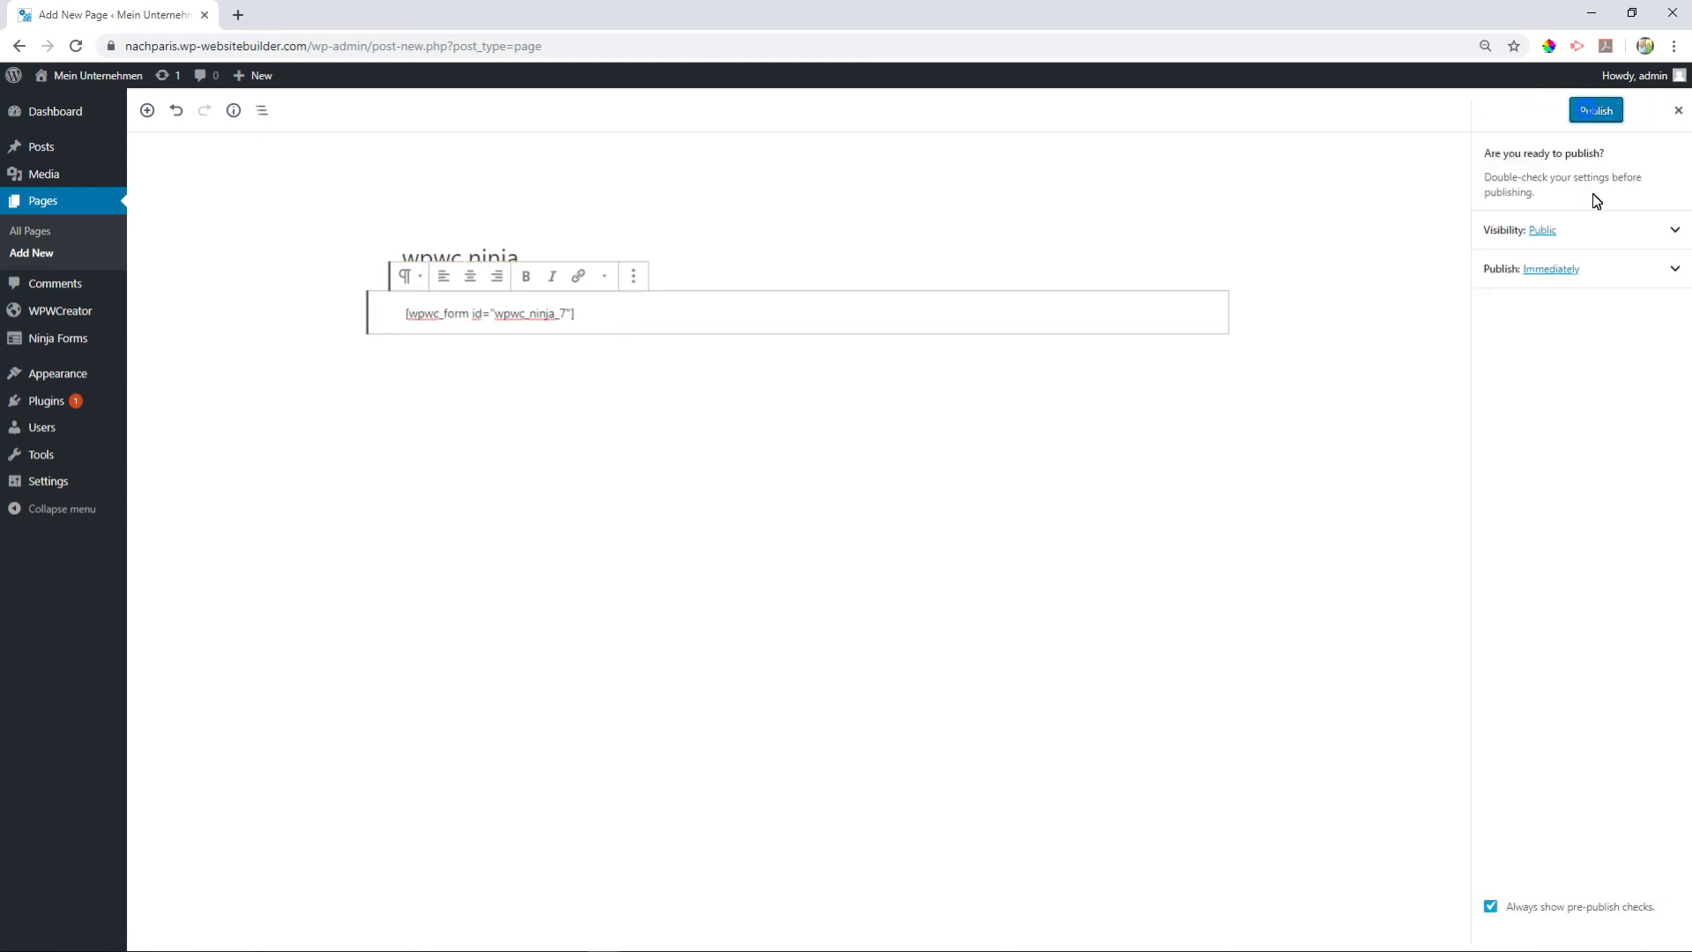
click(1609, 112)
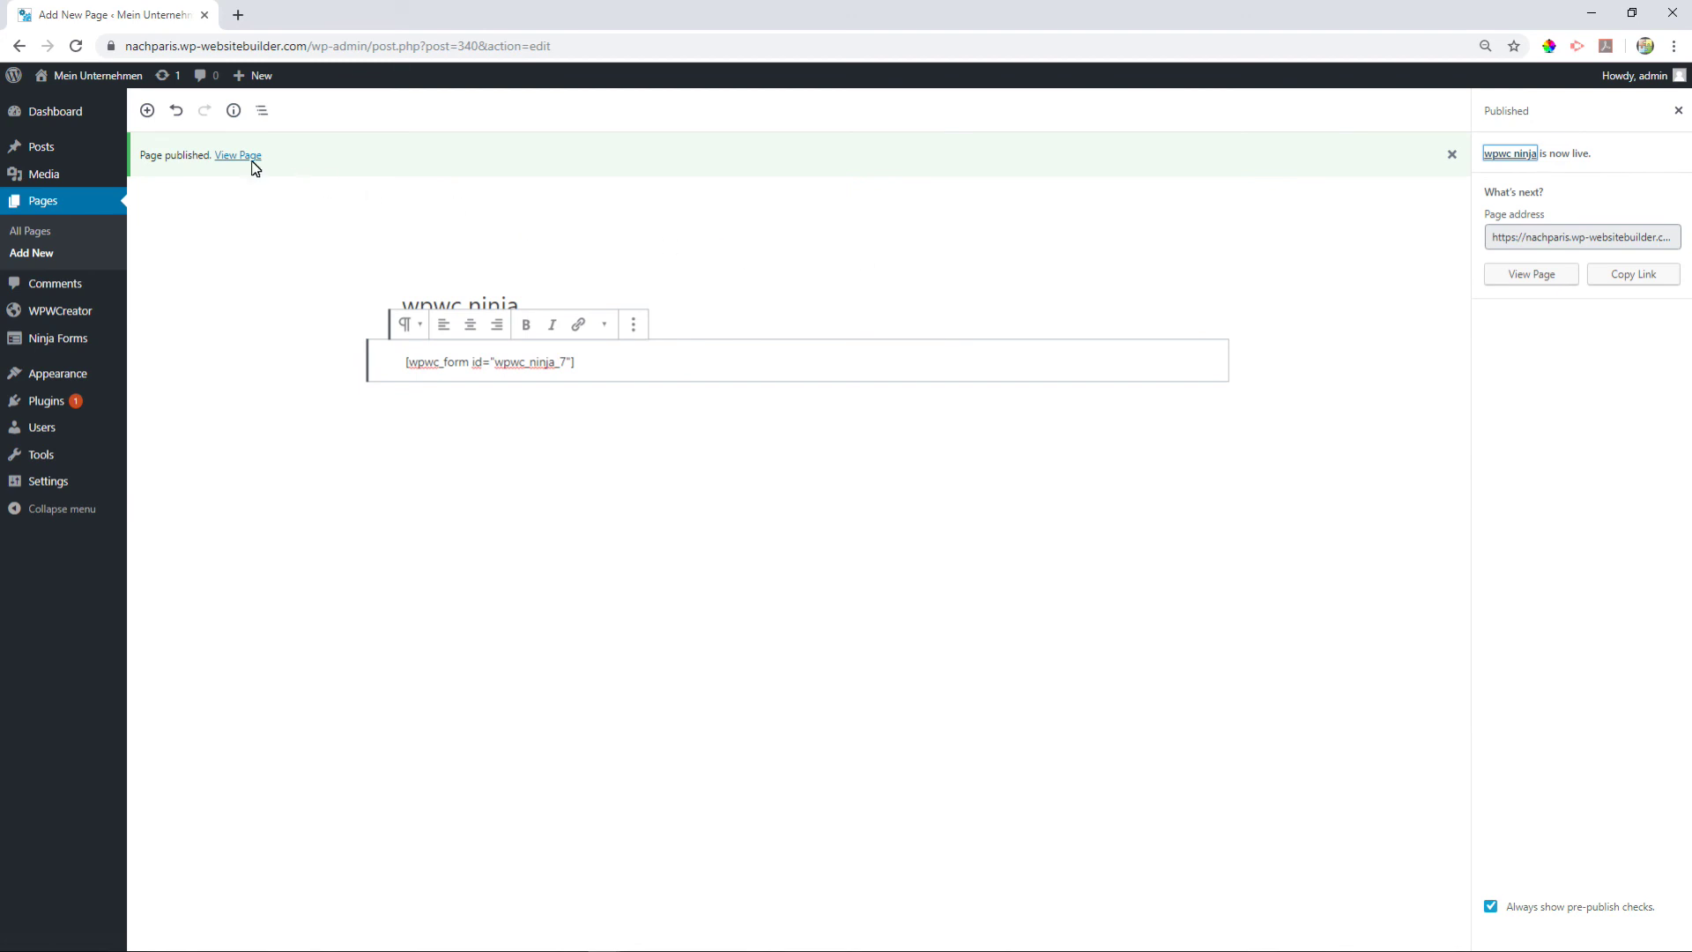
View the live page, choose the first theme design and test the subdomain availability check
click(253, 159)
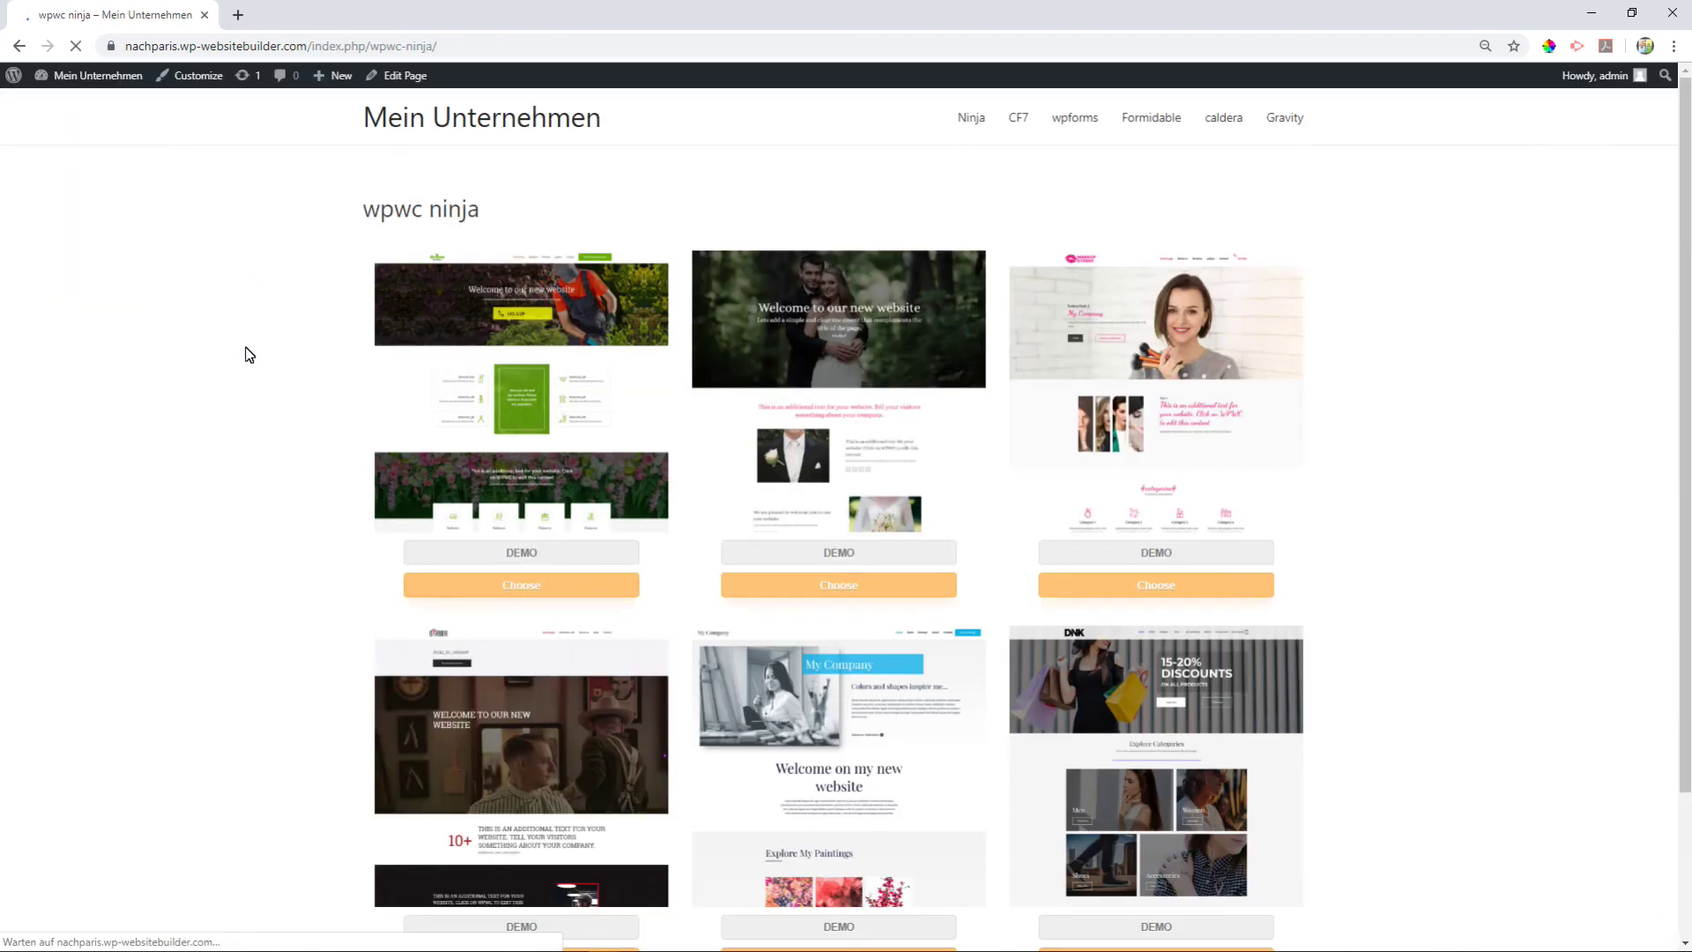
click(873, 585)
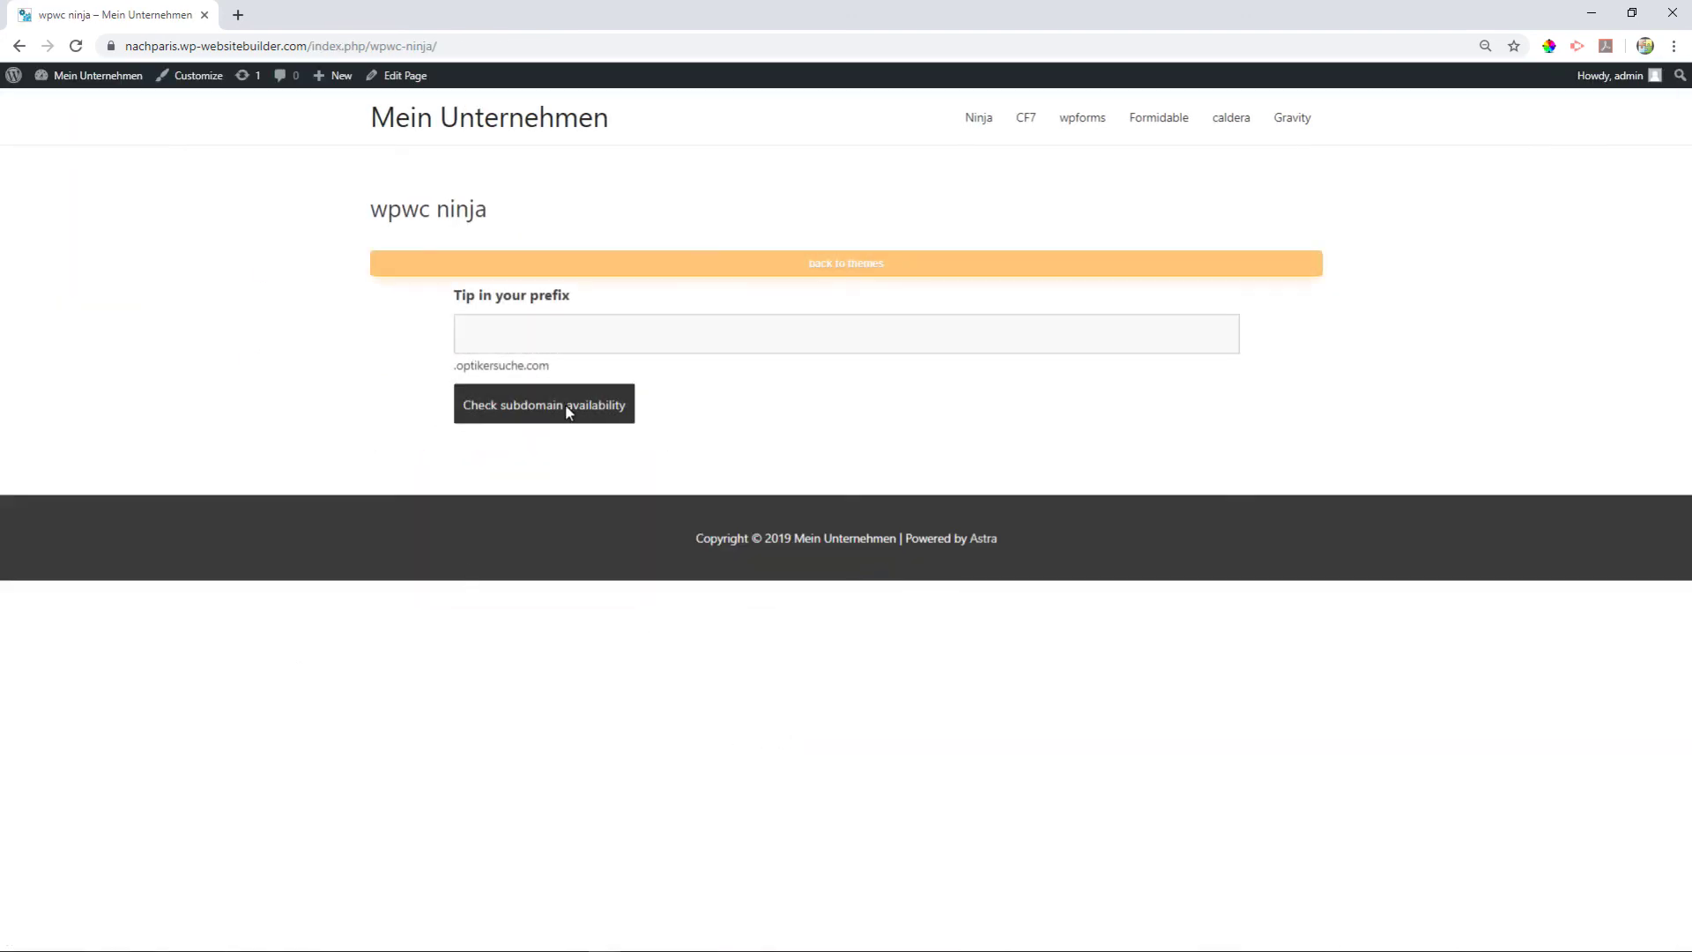
click(569, 412)
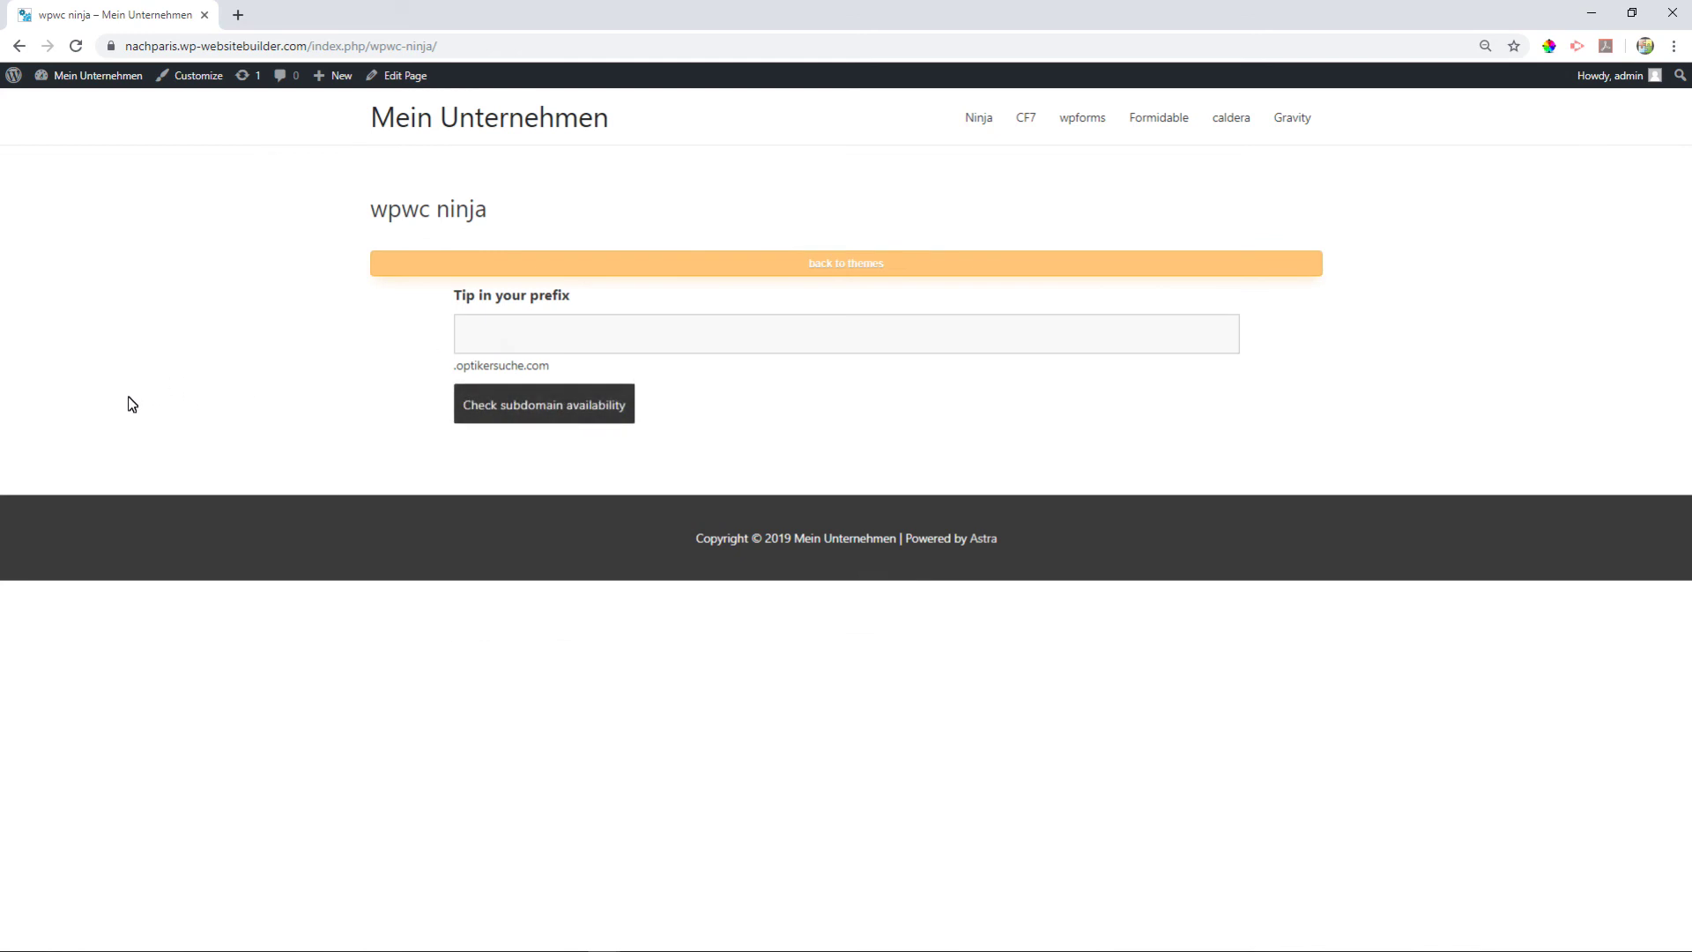